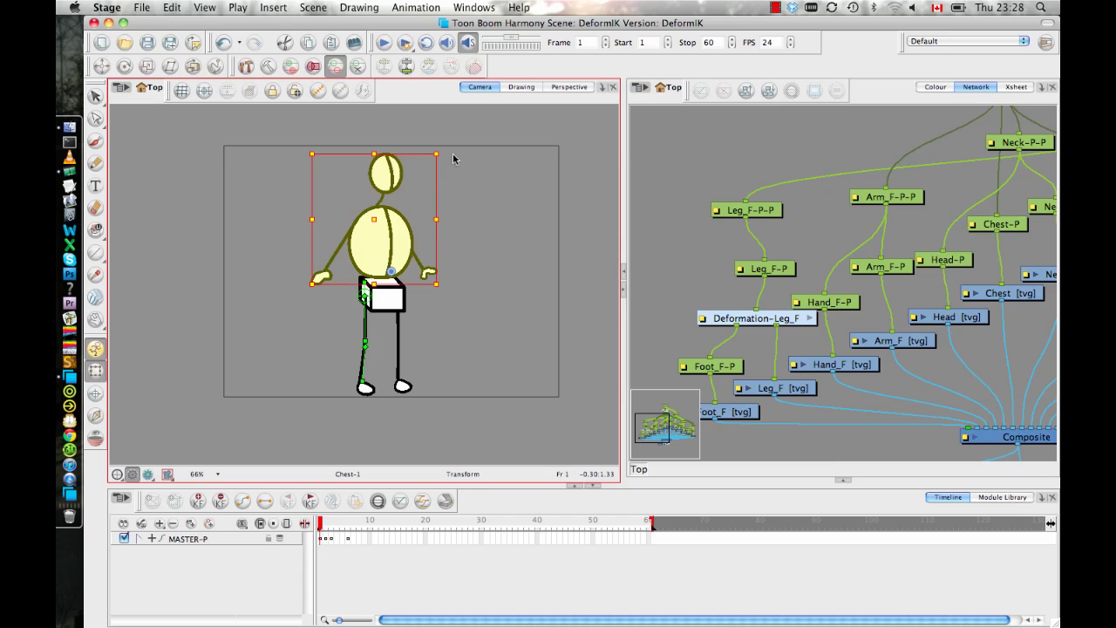
- Try rotating the whole upper body about its waist pivot, and undo it
{"action": "left_click_drag", "start_coordinate": [443, 148], "coordinate": [499, 190]}
{"action": "key", "text": "super+z"}
{"action": "left_click", "coordinate": [499, 267]}
- Widen the Network view and frame the character's full peg hierarchy in it
{"action": "left_click_drag", "start_coordinate": [809, 283], "coordinate": [750, 298]}
{"action": "left_click_drag", "start_coordinate": [621, 302], "coordinate": [466, 302]}
{"action": "scroll", "coordinate": [756, 284], "scroll_direction": "down", "scroll_amount": 2}
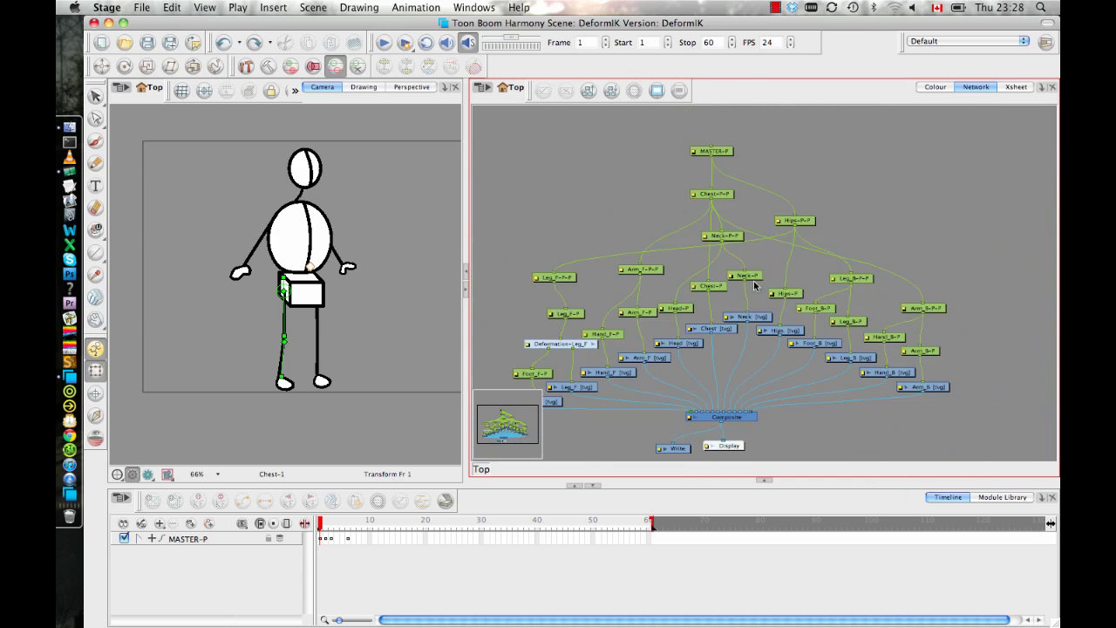
{"action": "scroll", "coordinate": [765, 401], "scroll_direction": "up", "scroll_amount": 2}
- Select Neck-P, Hips-P, Foot_B-P, Leg_B-P, Hand_B-P, Arm_B-P and Arm_B-P-P in turn to examine which body parts each peg controls
{"action": "left_click", "coordinate": [750, 251]}
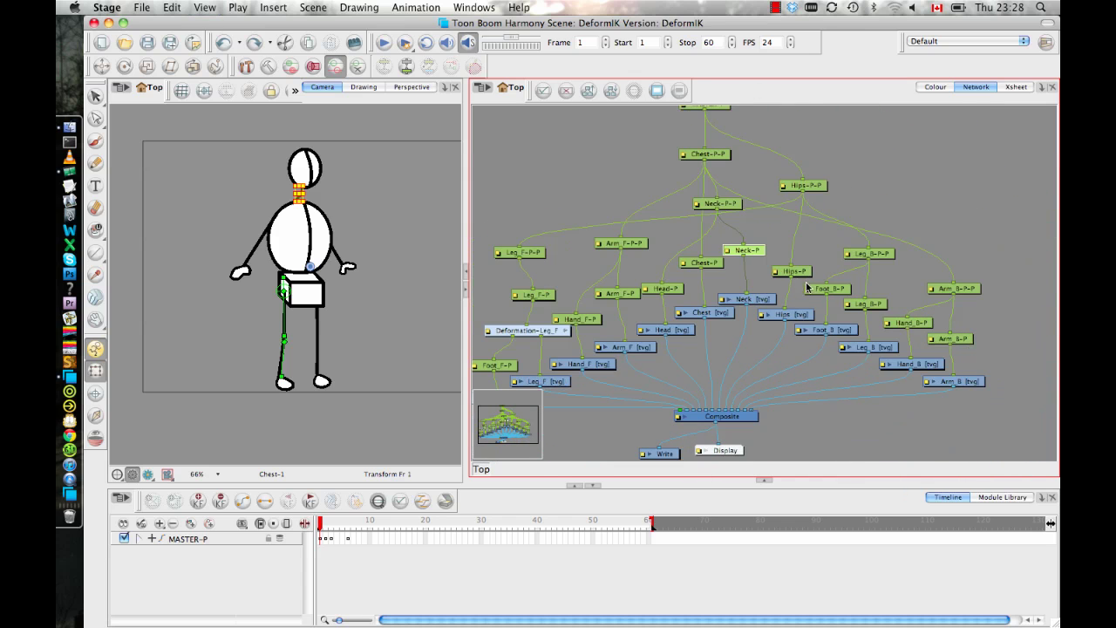
{"action": "left_click", "coordinate": [795, 271]}
{"action": "left_click", "coordinate": [834, 291]}
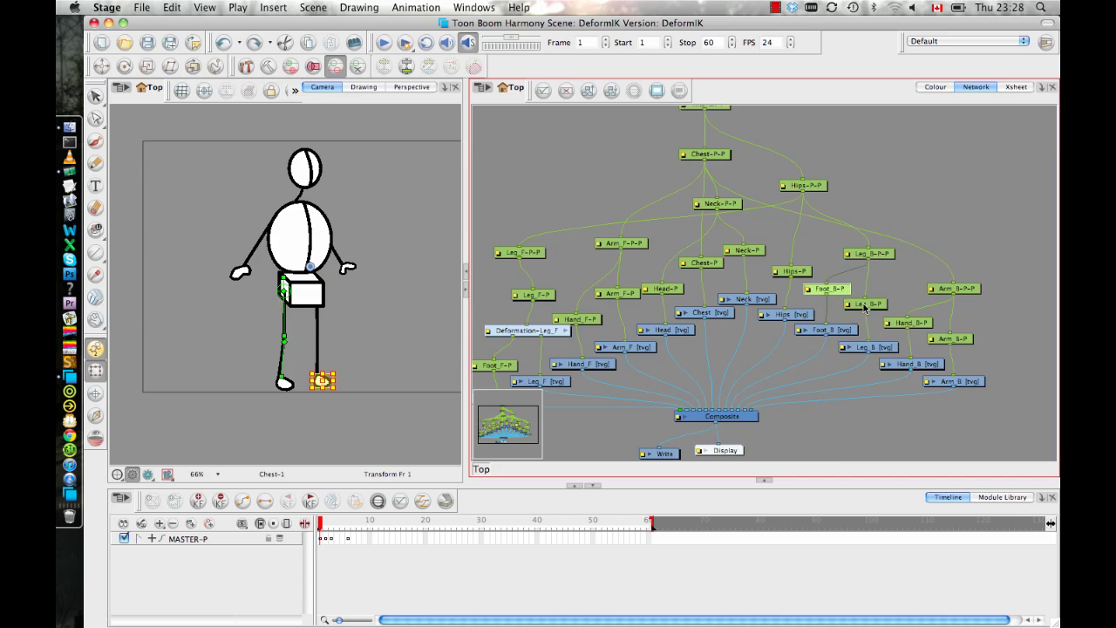
{"action": "left_click", "coordinate": [870, 307]}
{"action": "left_click", "coordinate": [914, 324]}
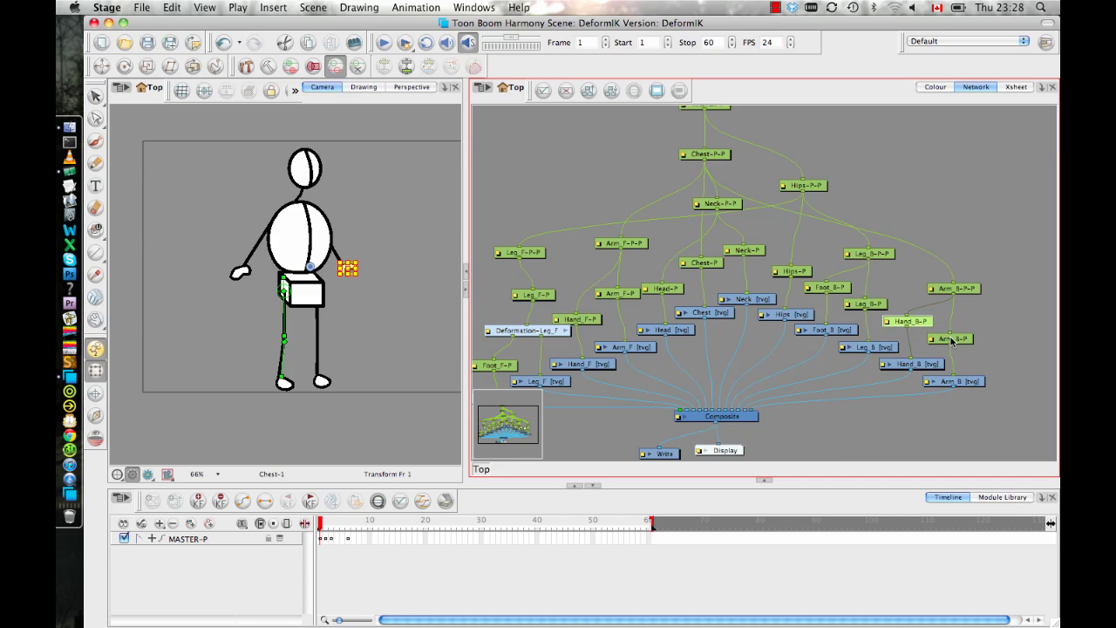
{"action": "left_click", "coordinate": [963, 342]}
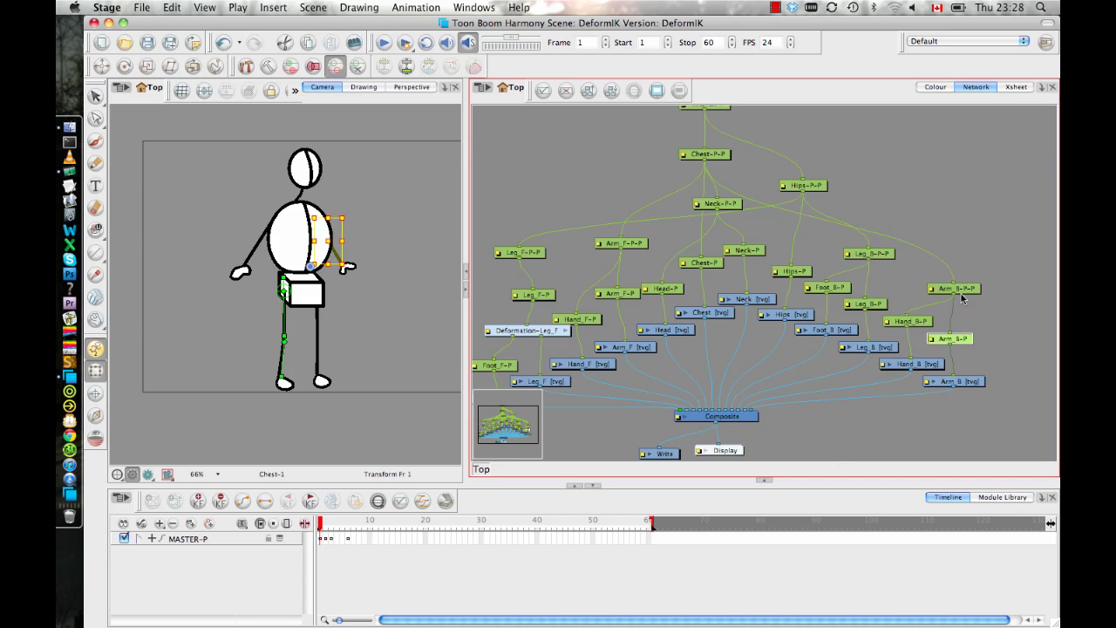
{"action": "left_click", "coordinate": [962, 294]}
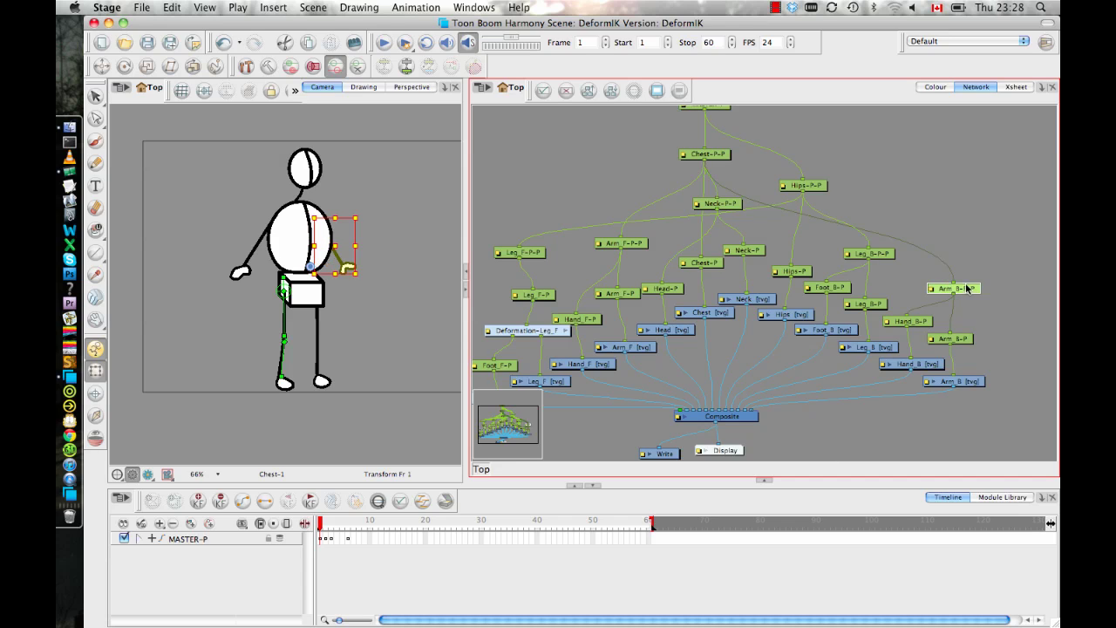
- Raise the Arm_B-P-P node in the network and place its pivot at the back arm's shoulder with the Rotate tool
{"action": "left_click_drag", "start_coordinate": [967, 288], "coordinate": [972, 265]}
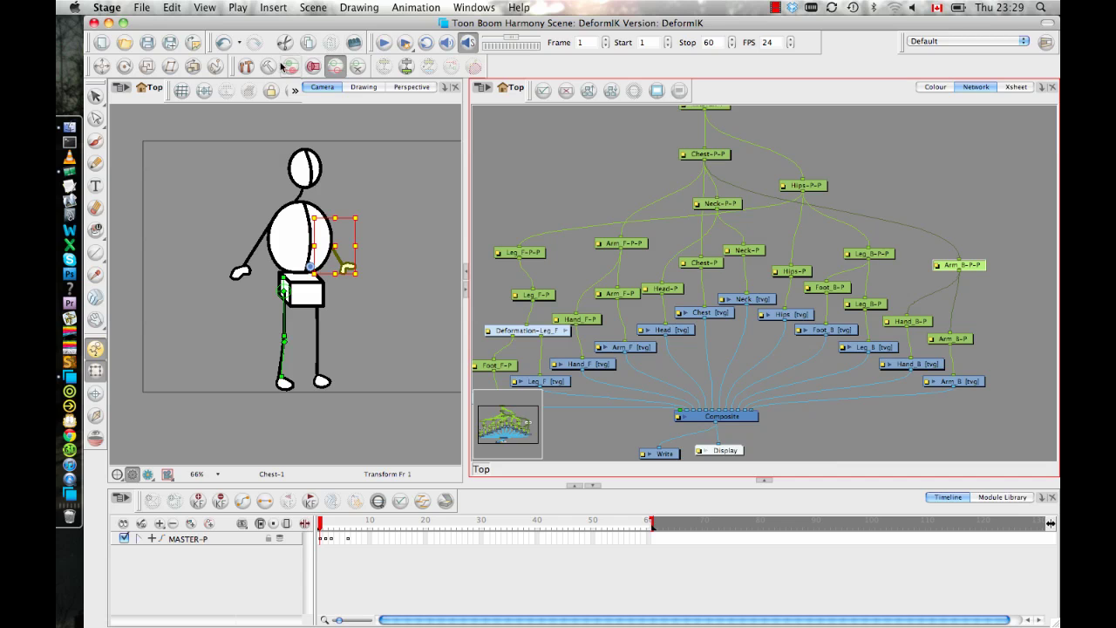
{"action": "left_click", "coordinate": [125, 67]}
{"action": "left_click", "coordinate": [309, 260]}
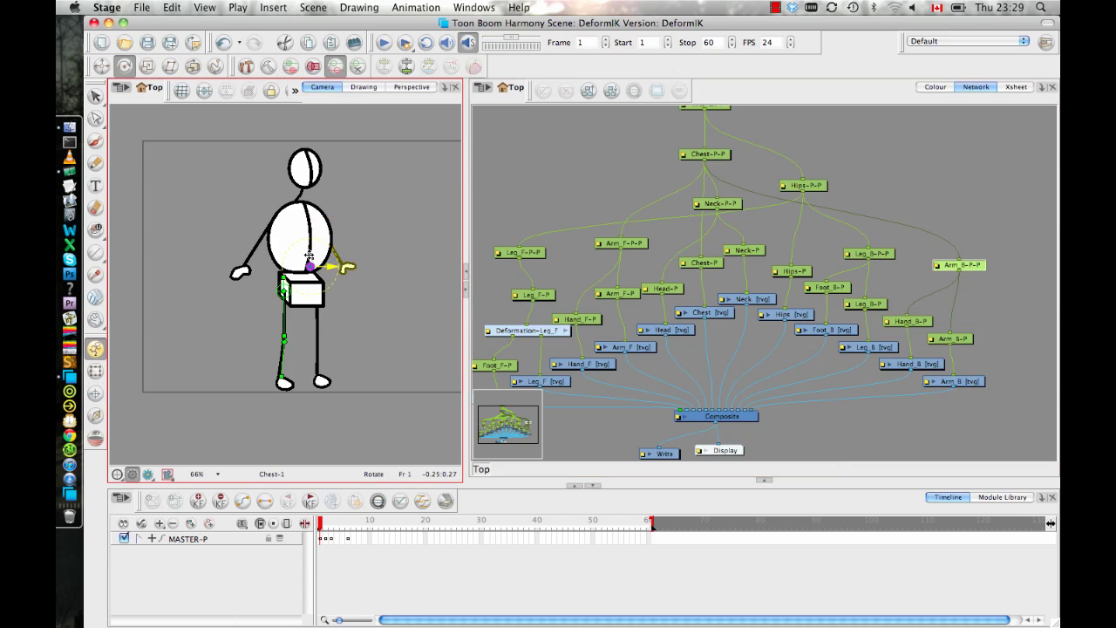
{"action": "left_click_drag", "start_coordinate": [319, 213], "coordinate": [316, 219]}
{"action": "left_click", "coordinate": [95, 370]}
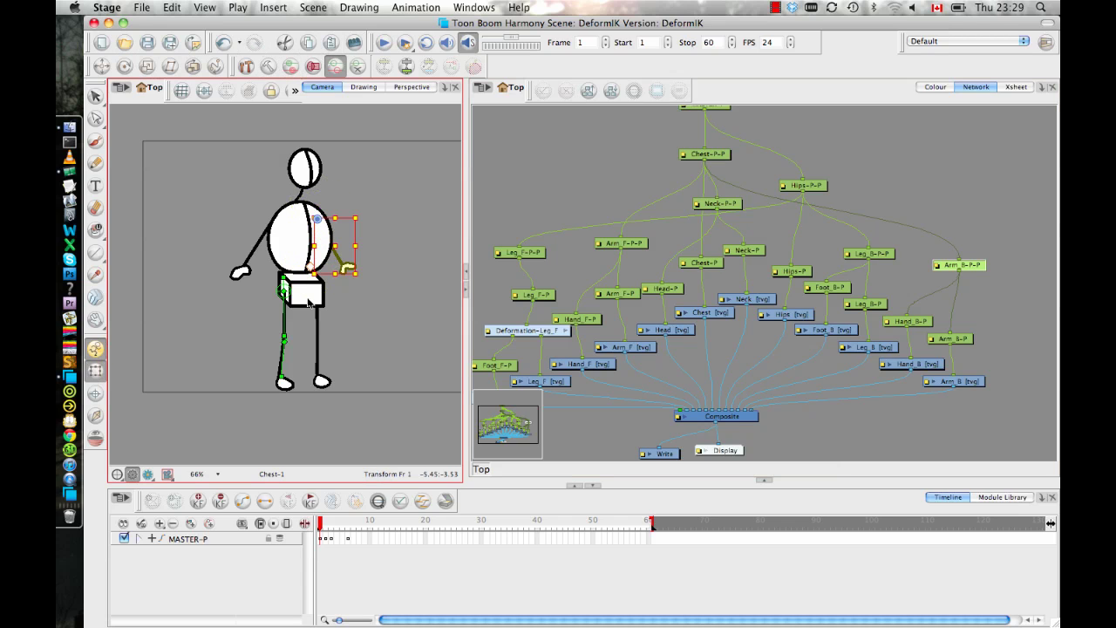
- Try rotating the back arm about its shoulder and the upper body about its waist, undoing each rotation
{"action": "left_click_drag", "start_coordinate": [364, 274], "coordinate": [403, 191]}
{"action": "key", "text": "ctrl+z"}
{"action": "key", "text": "b"}
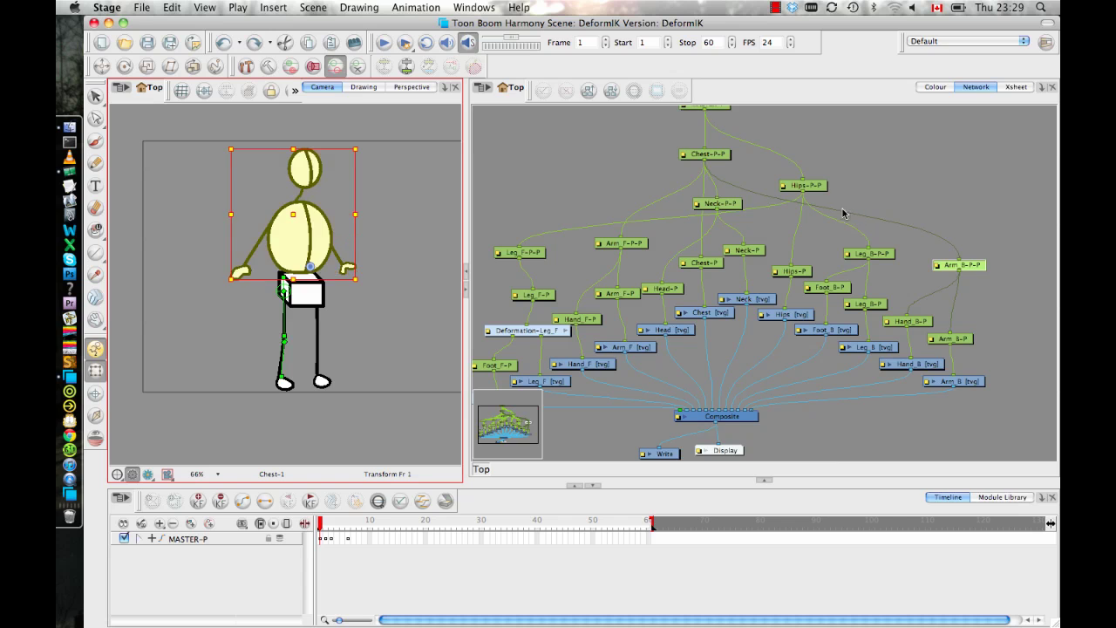
{"action": "left_click_drag", "start_coordinate": [363, 146], "coordinate": [438, 150]}
{"action": "key", "text": "super+z"}
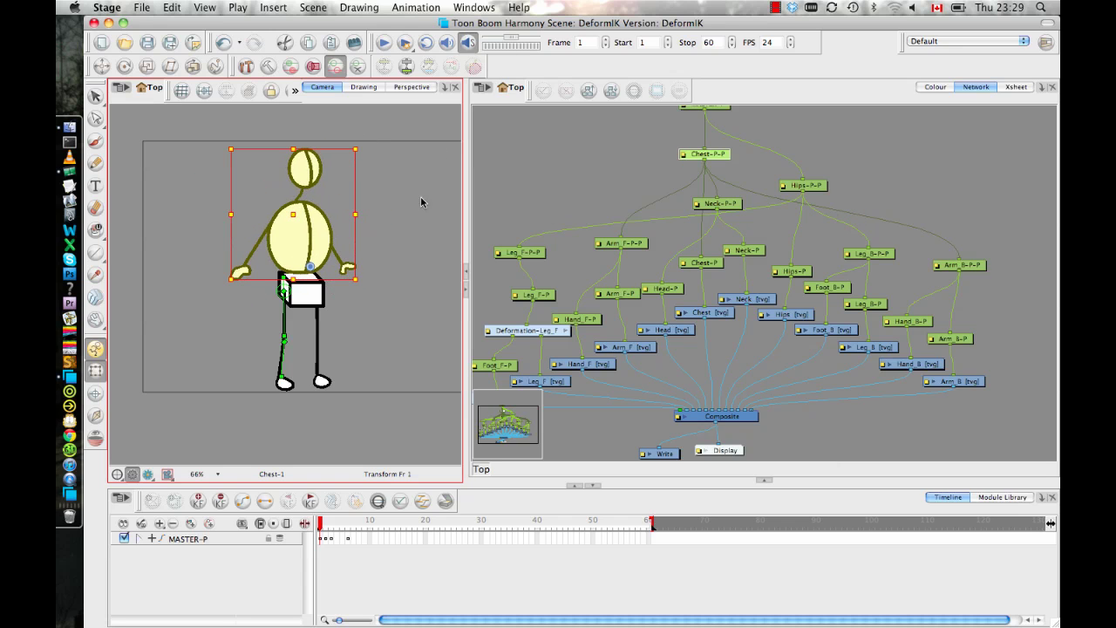
- Select the back leg's parent peg Leg_B-P-P, starting from the back foot, and place its pivot at the top of the leg
{"action": "left_click", "coordinate": [372, 356]}
{"action": "key", "text": "space"}
{"action": "left_click_drag", "start_coordinate": [342, 376], "coordinate": [382, 343]}
{"action": "left_click", "coordinate": [334, 372]}
{"action": "key", "text": "space"}
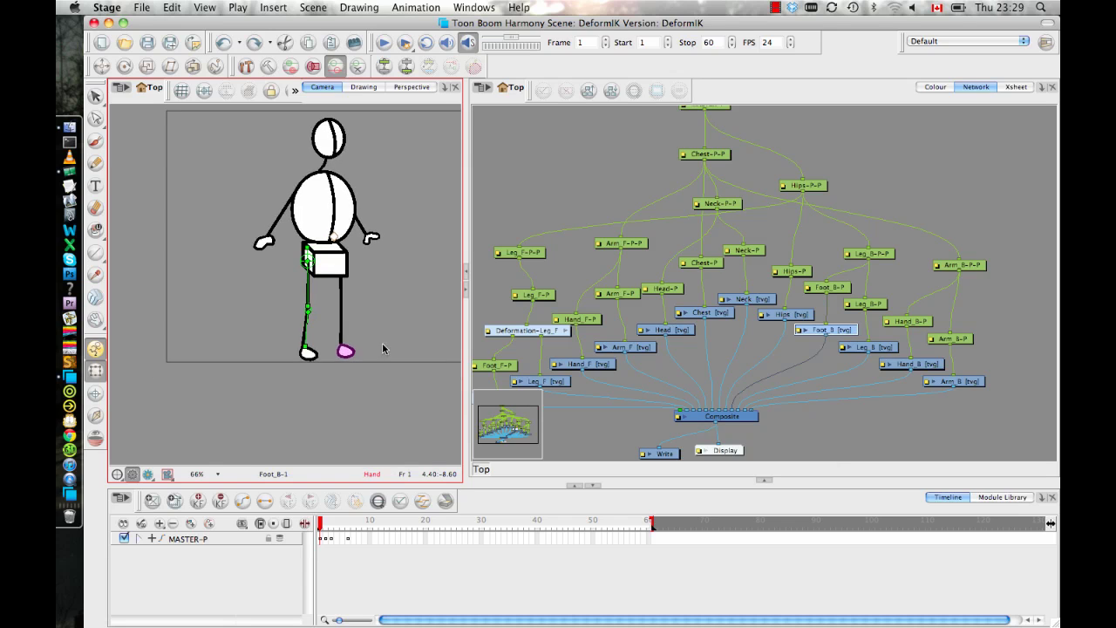
{"action": "key", "text": "2"}
{"action": "key", "text": "b"}
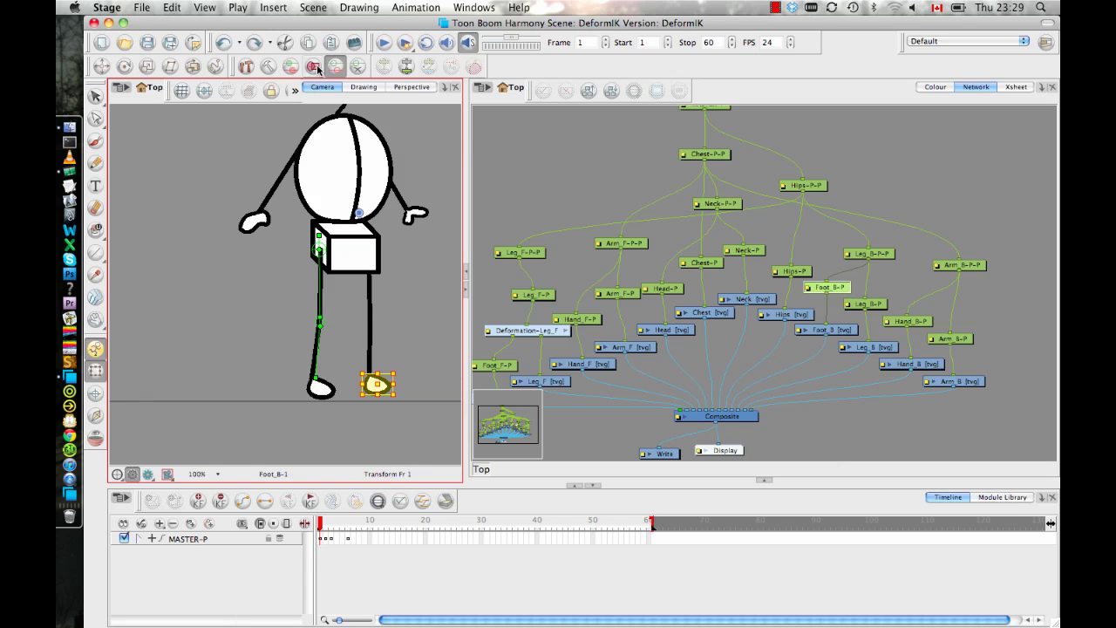
{"action": "left_click", "coordinate": [123, 67]}
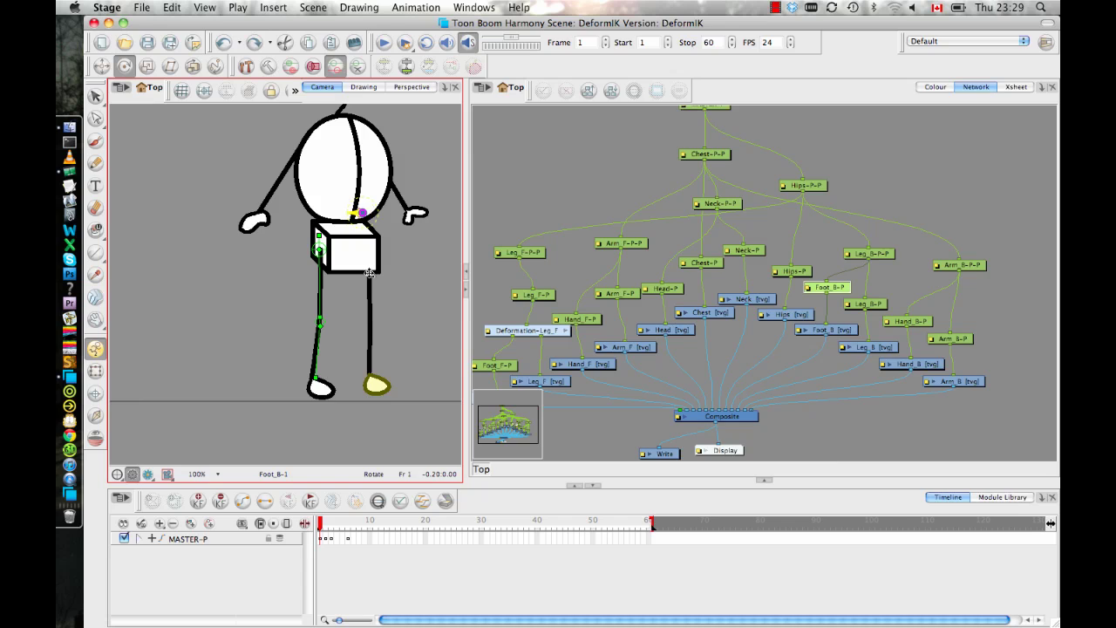
{"action": "left_click", "coordinate": [96, 371]}
{"action": "key", "text": "b"}
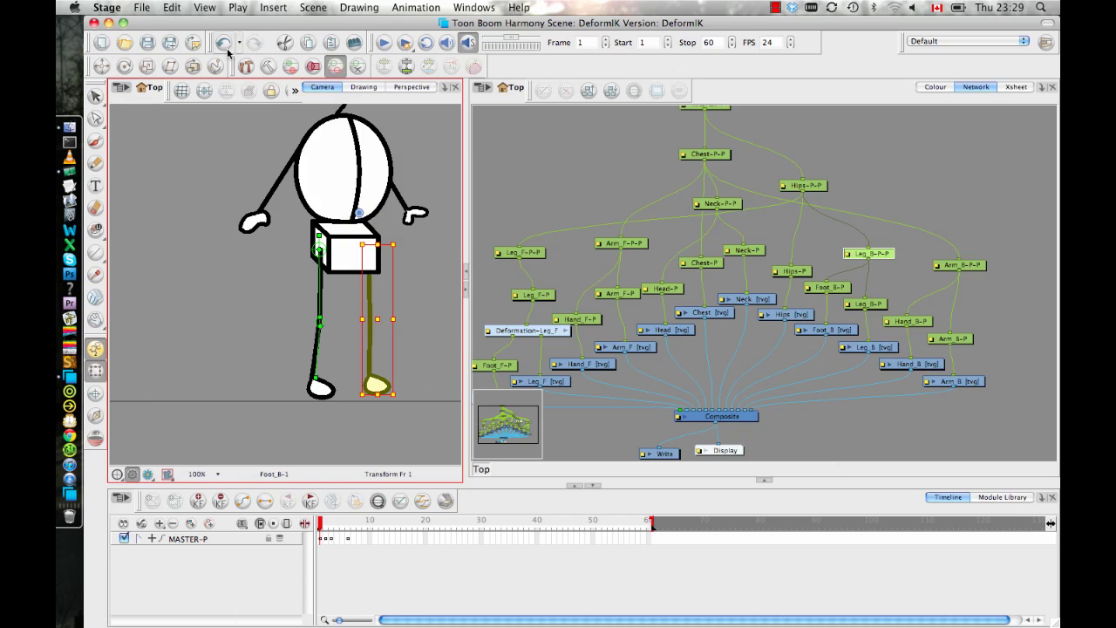
{"action": "left_click", "coordinate": [127, 67]}
{"action": "left_click_drag", "start_coordinate": [358, 212], "coordinate": [364, 248]}
- Place the Hips-P-P pivot inside the hips box and the master peg's pivot between the feet
{"action": "key", "text": "b"}
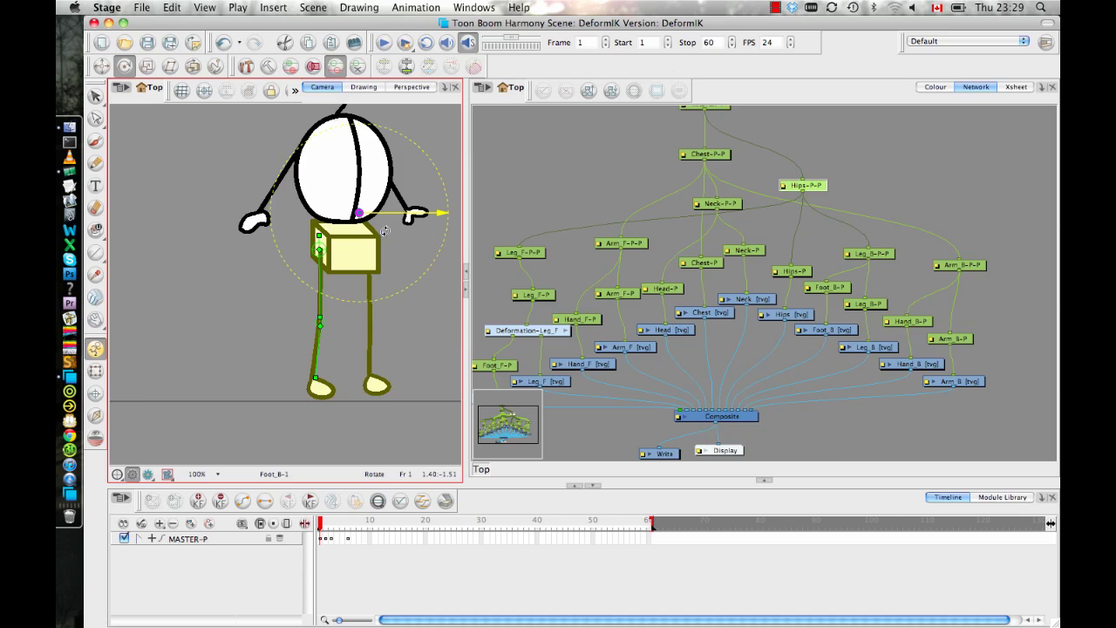
{"action": "left_click_drag", "start_coordinate": [360, 214], "coordinate": [349, 247]}
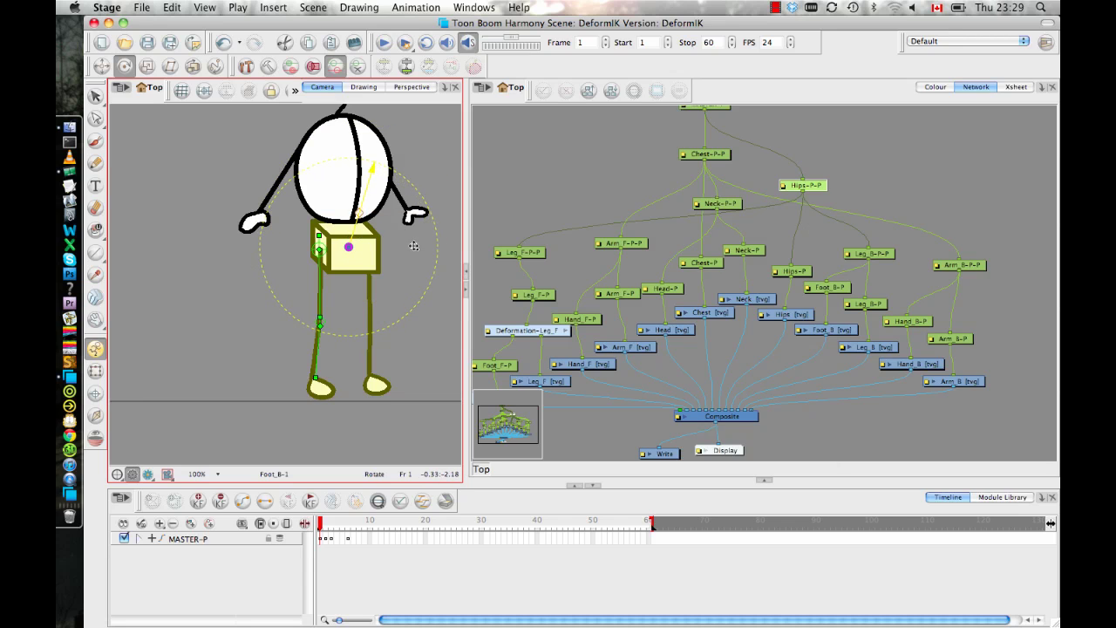
{"action": "key", "text": "b"}
{"action": "scroll", "coordinate": [363, 203], "scroll_direction": "down", "scroll_amount": 4}
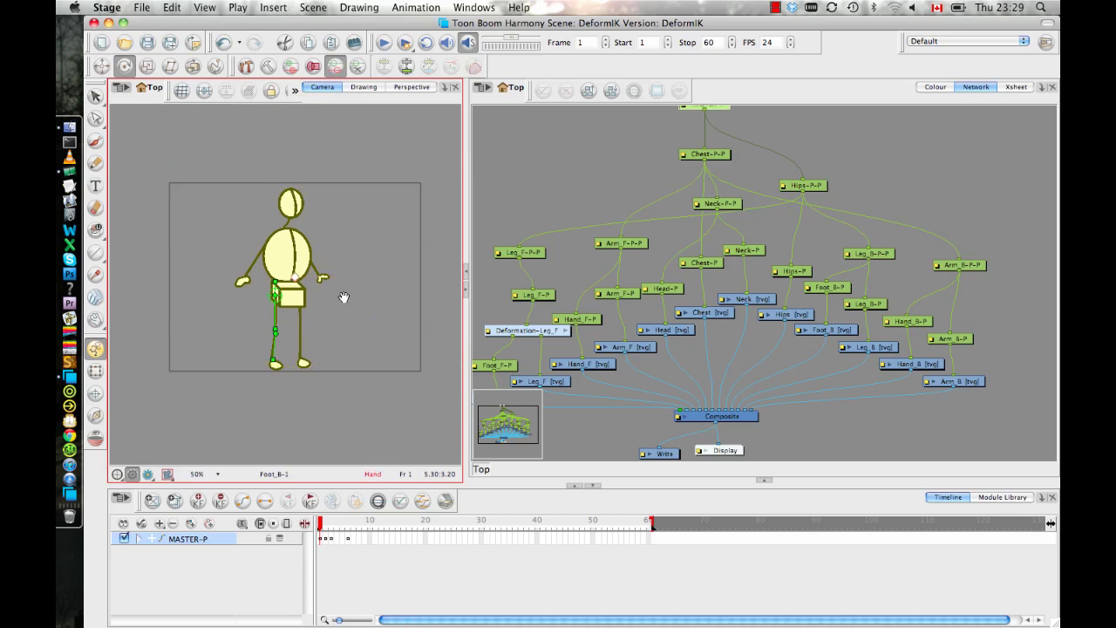
{"action": "left_click_drag", "start_coordinate": [344, 298], "coordinate": [383, 305]}
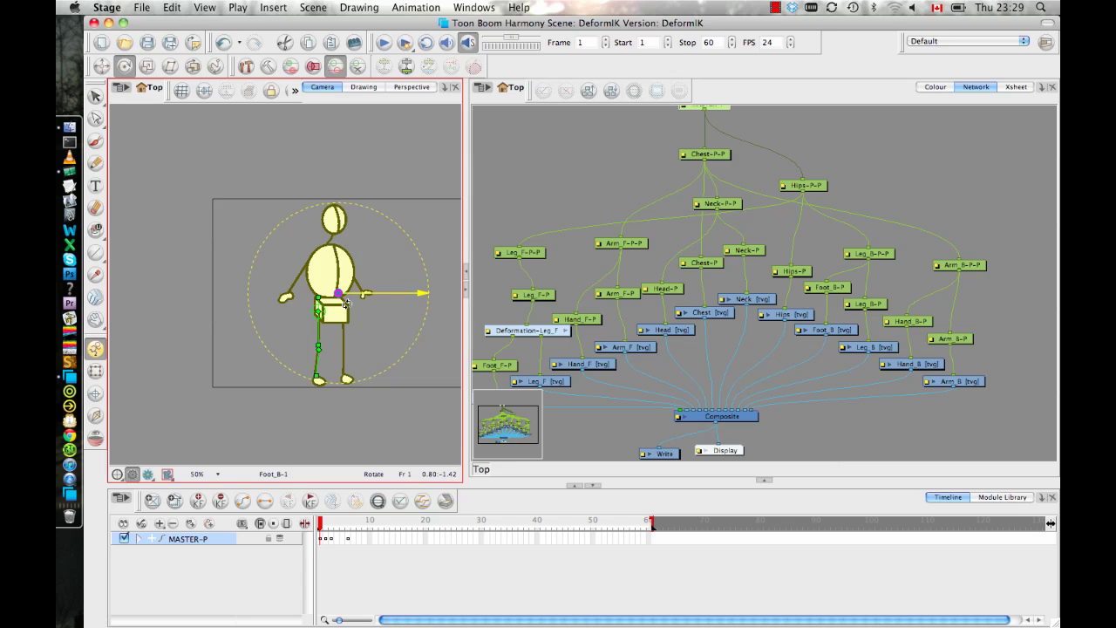
{"action": "left_click_drag", "start_coordinate": [337, 294], "coordinate": [338, 382]}
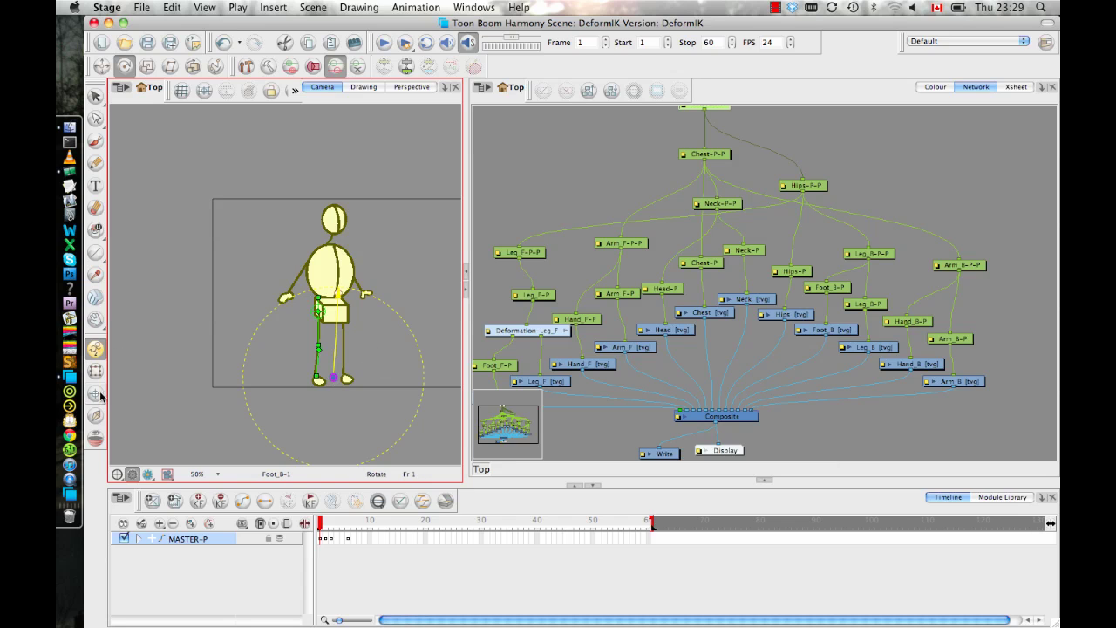
{"action": "left_click", "coordinate": [95, 370]}
{"action": "left_click", "coordinate": [410, 302]}
- Swing the front leg forward with its deformation bones, and bring it back to the standing pose
{"action": "key", "text": "space"}
{"action": "left_click_drag", "start_coordinate": [366, 279], "coordinate": [260, 168]}
{"action": "key", "text": "2"}
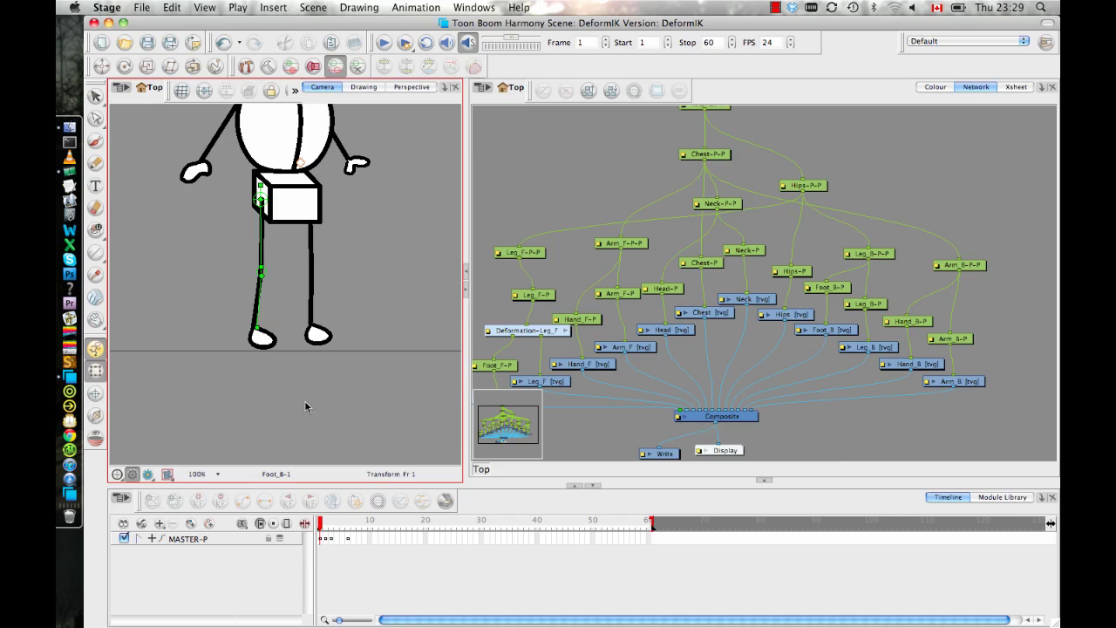
{"action": "key", "text": "space"}
{"action": "left_click_drag", "start_coordinate": [315, 244], "coordinate": [340, 326]}
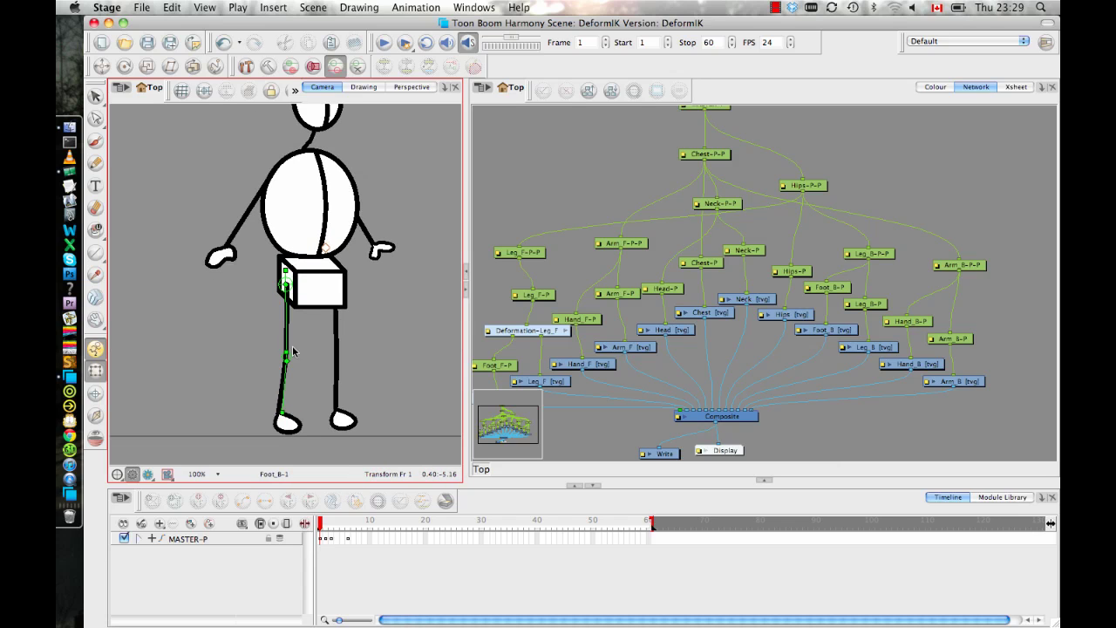
{"action": "key", "text": "1"}
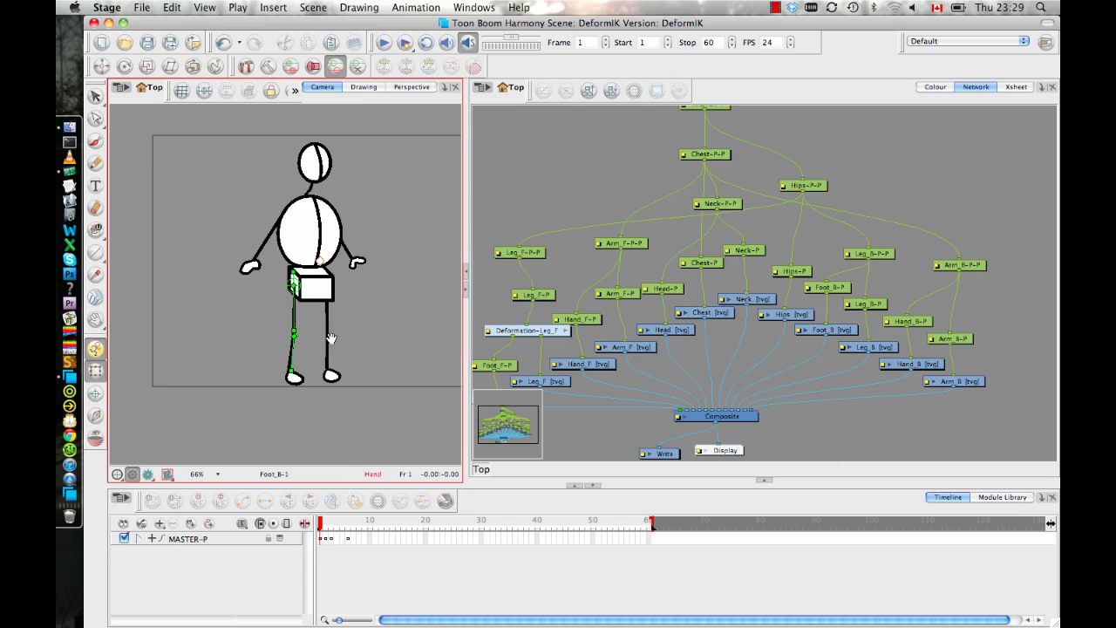
{"action": "key", "text": "2"}
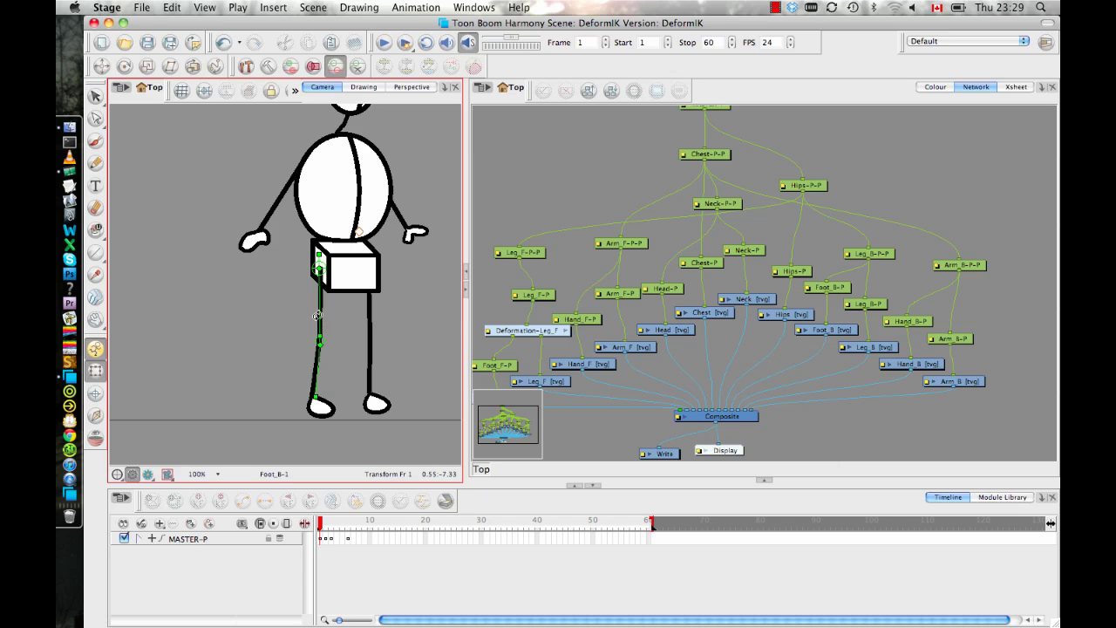
{"action": "left_click", "coordinate": [332, 313]}
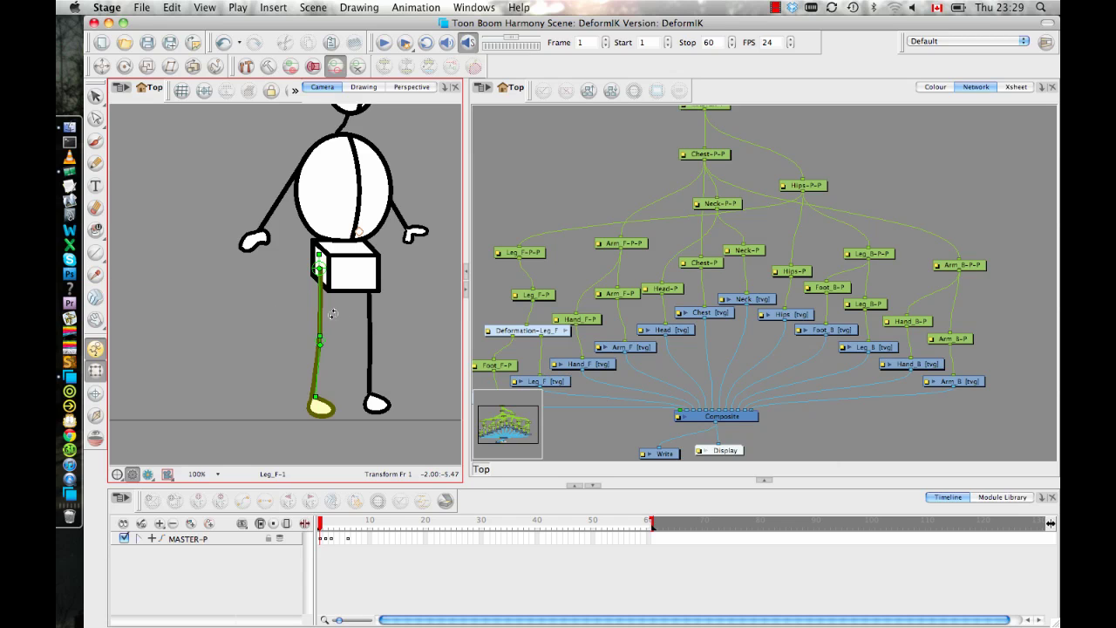
{"action": "left_click_drag", "start_coordinate": [332, 313], "coordinate": [403, 336]}
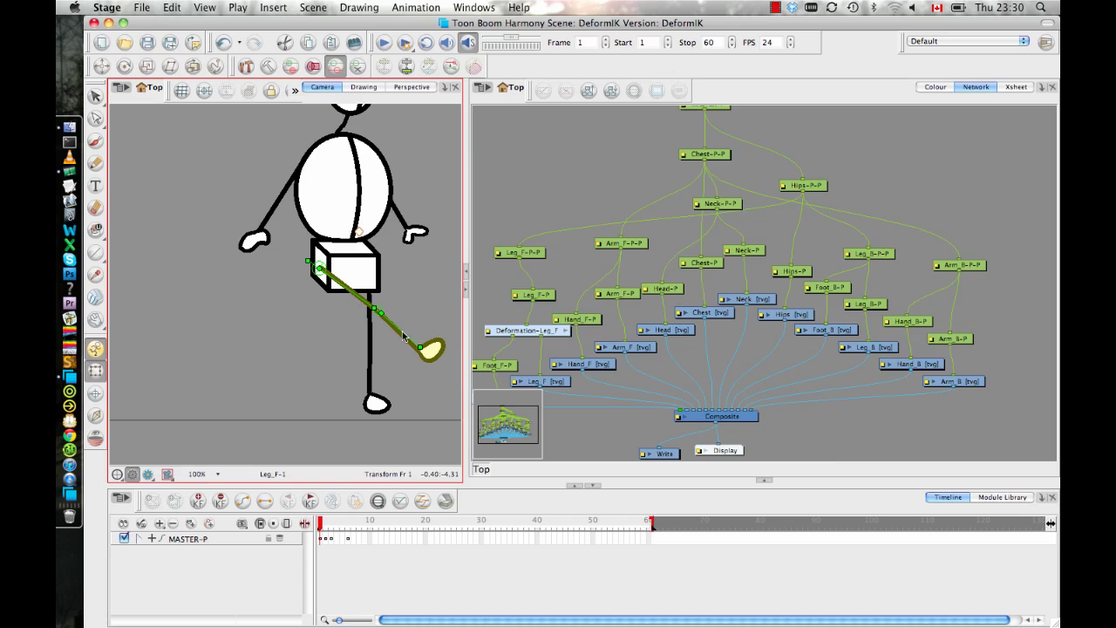
{"action": "left_click_drag", "start_coordinate": [339, 364], "coordinate": [310, 358]}
{"action": "left_click_drag", "start_coordinate": [360, 296], "coordinate": [318, 399]}
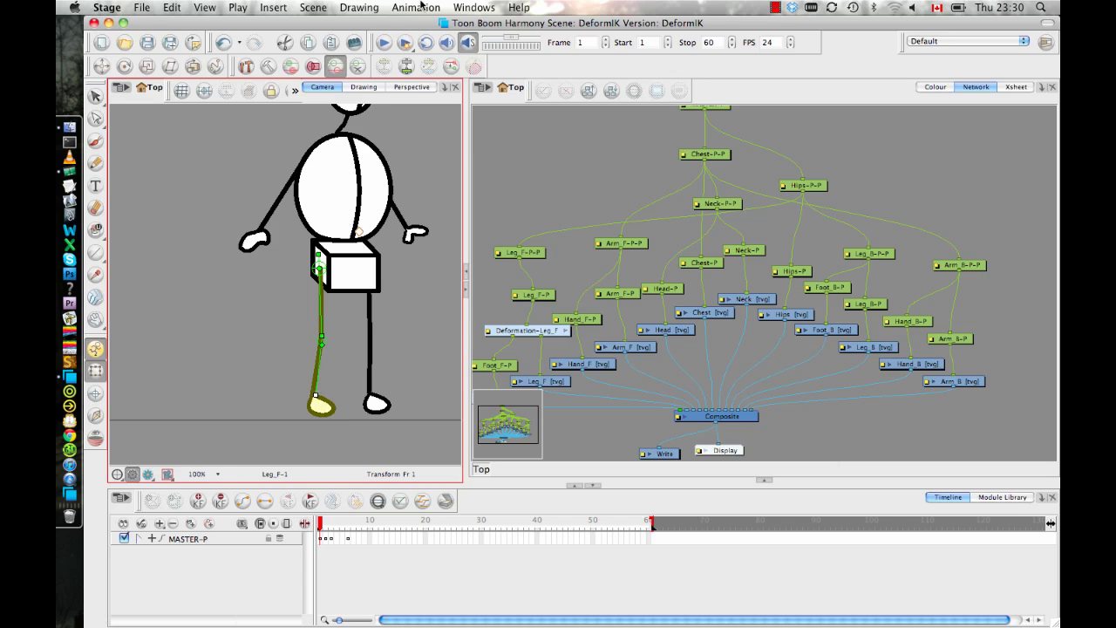
- At frame 6, rotate the front leg's bent lower bone down until the leg is nearly straight
{"action": "left_click", "coordinate": [353, 539]}
{"action": "left_click", "coordinate": [377, 502]}
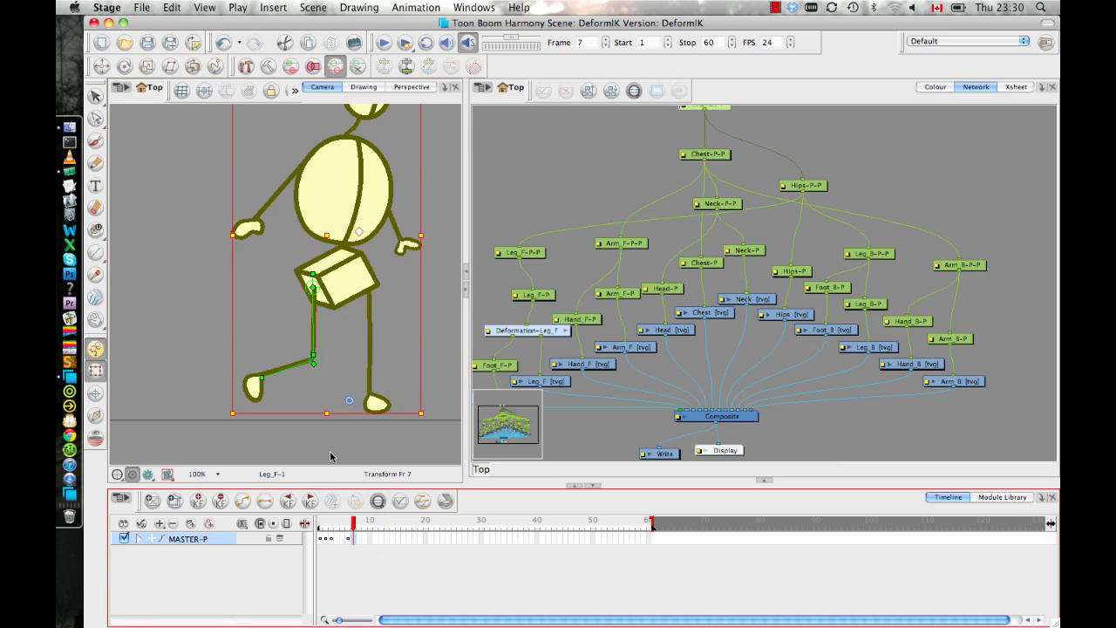
{"action": "left_click", "coordinate": [348, 539]}
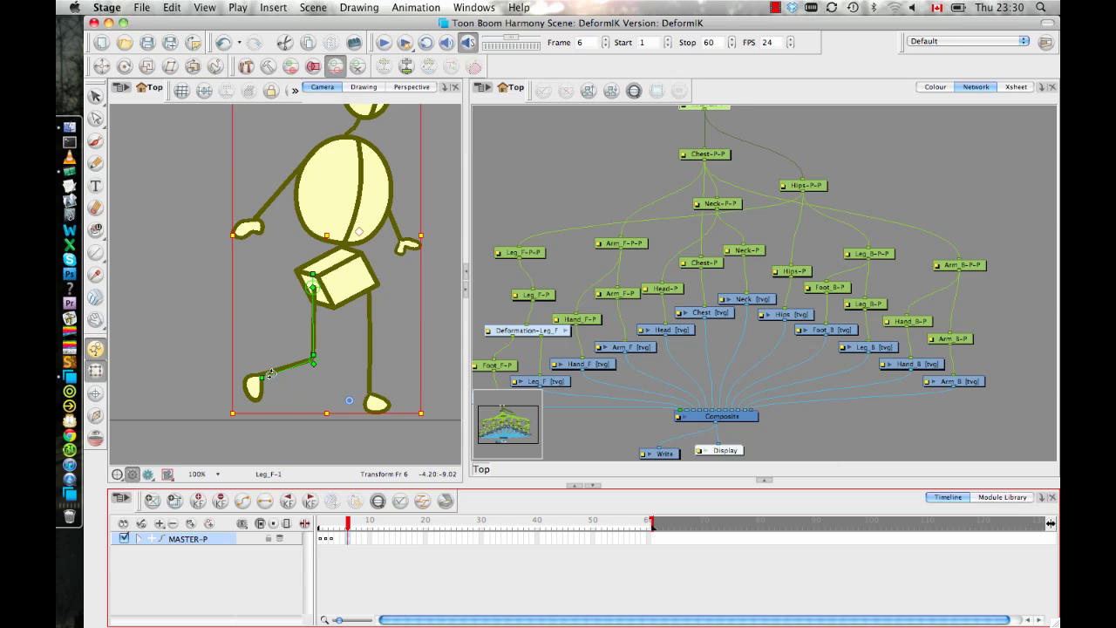
{"action": "left_click_drag", "start_coordinate": [272, 373], "coordinate": [317, 373]}
- At frame 6, rotate the Hips-P peg until the hips box is upright and move the front leg's deformation root up to it
{"action": "left_click", "coordinate": [362, 264]}
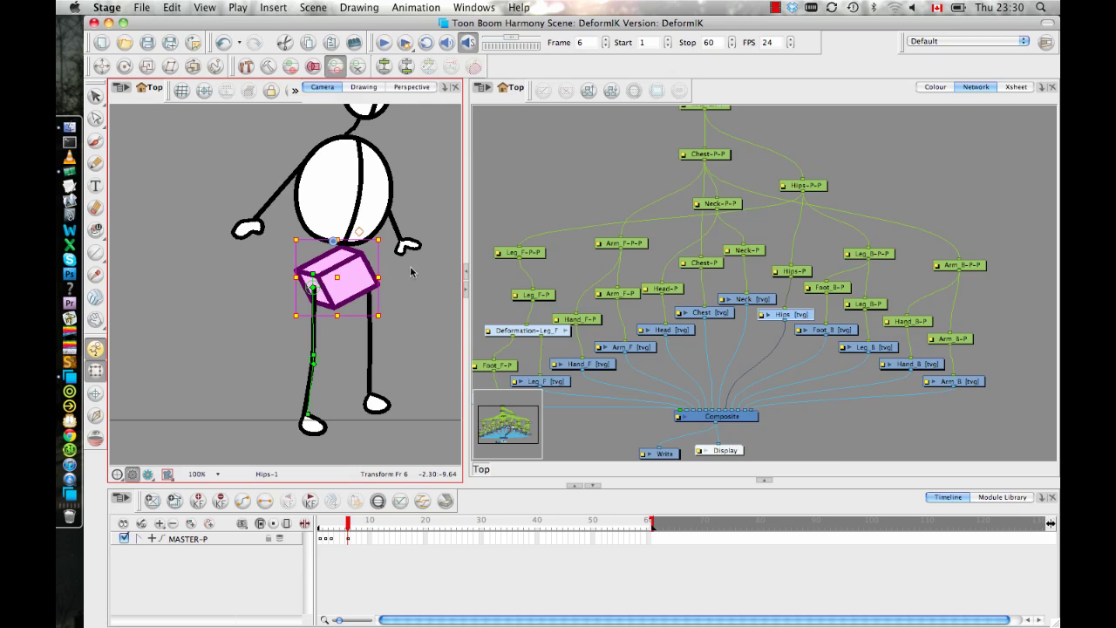
{"action": "key", "text": "b"}
{"action": "mouse_move", "coordinate": [288, 232]}
{"action": "left_mouse_down"}
{"action": "mouse_move", "coordinate": [306, 204]}
{"action": "mouse_move", "coordinate": [312, 214]}
{"action": "left_mouse_up"}
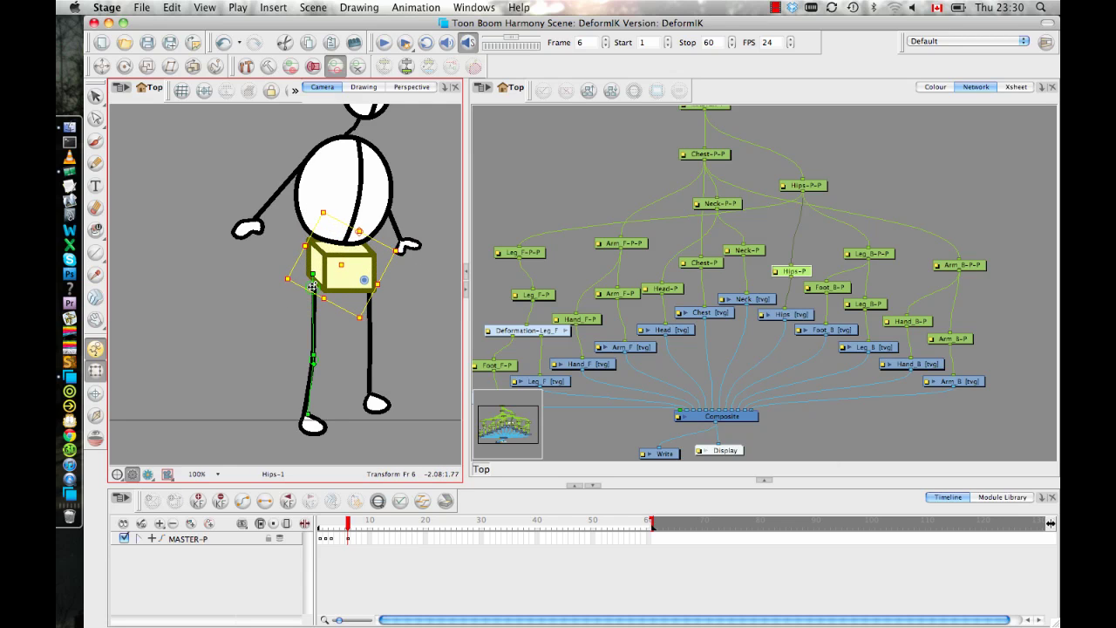
{"action": "left_click_drag", "start_coordinate": [312, 287], "coordinate": [314, 269]}
{"action": "left_click", "coordinate": [429, 356]}
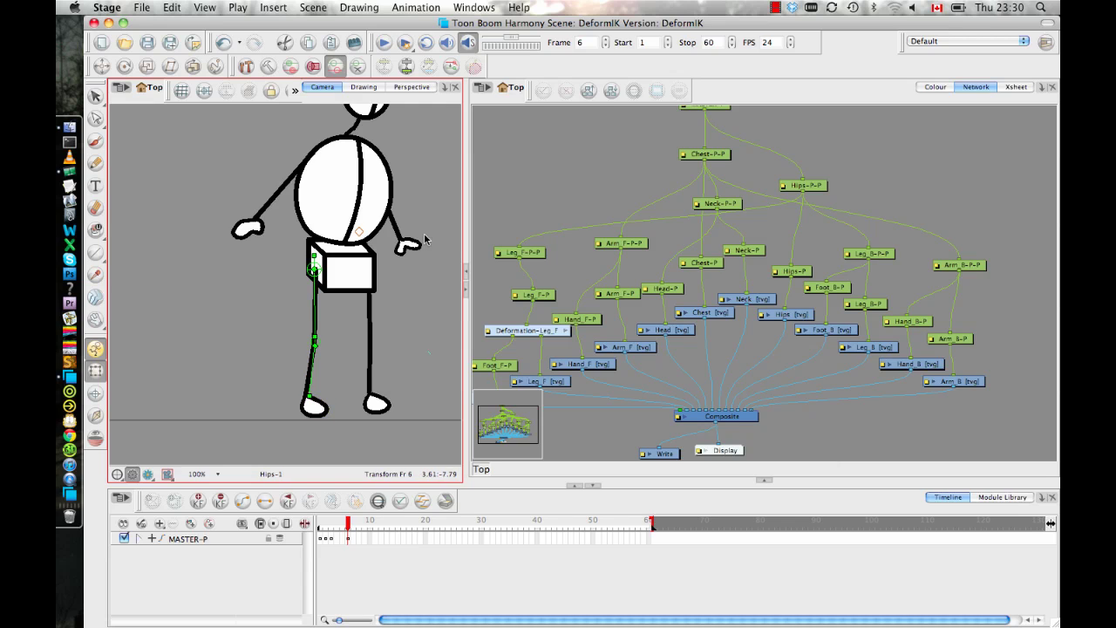
{"action": "left_click", "coordinate": [425, 239]}
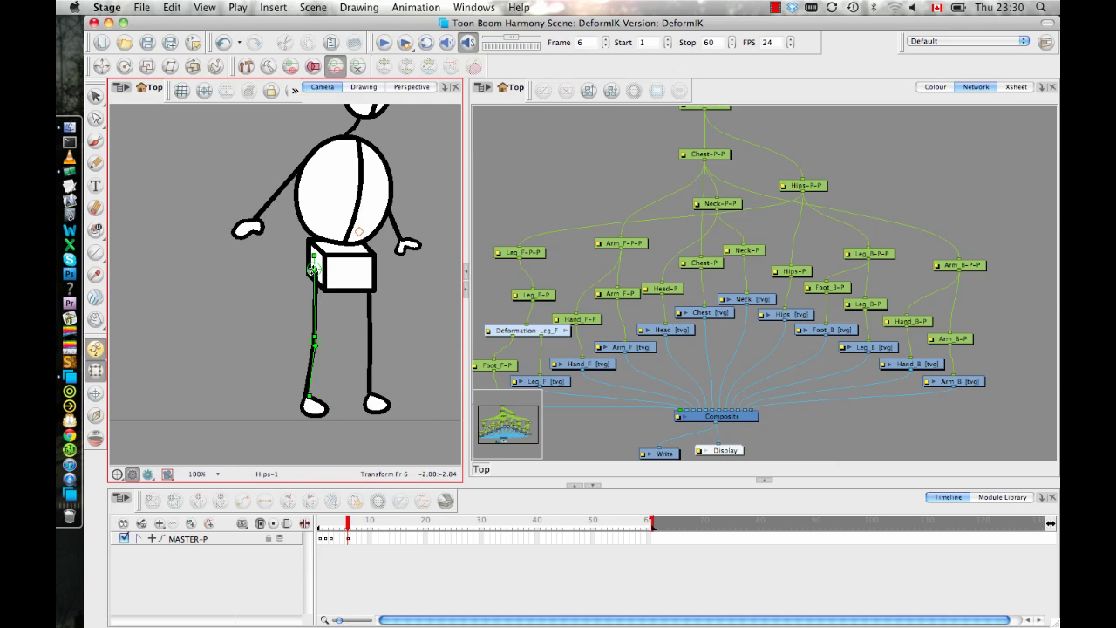
- At frame 8, bend the front leg with its deformation bones so the knee pushes forward and the foot lifts
{"action": "left_click", "coordinate": [347, 539]}
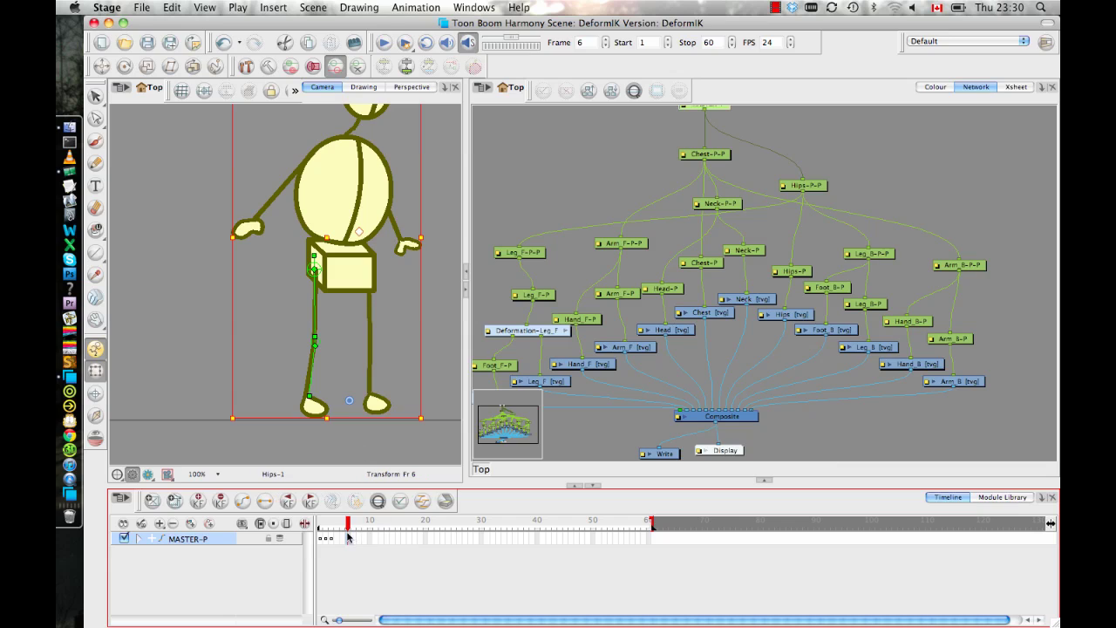
{"action": "left_click", "coordinate": [353, 530]}
{"action": "left_click", "coordinate": [362, 541]}
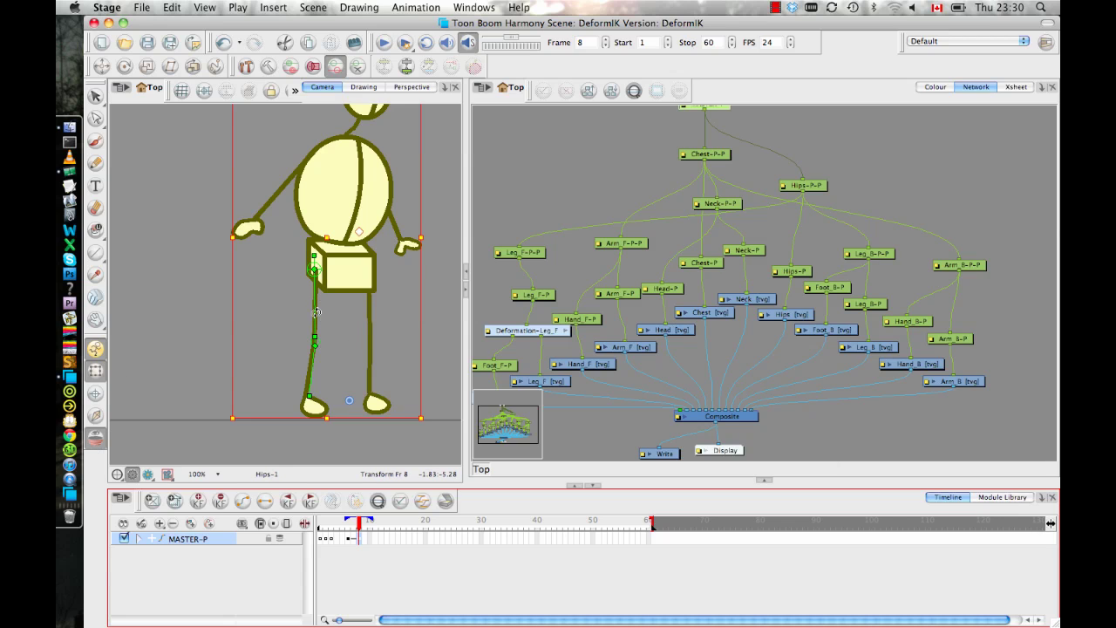
{"action": "left_click_drag", "start_coordinate": [316, 313], "coordinate": [303, 391]}
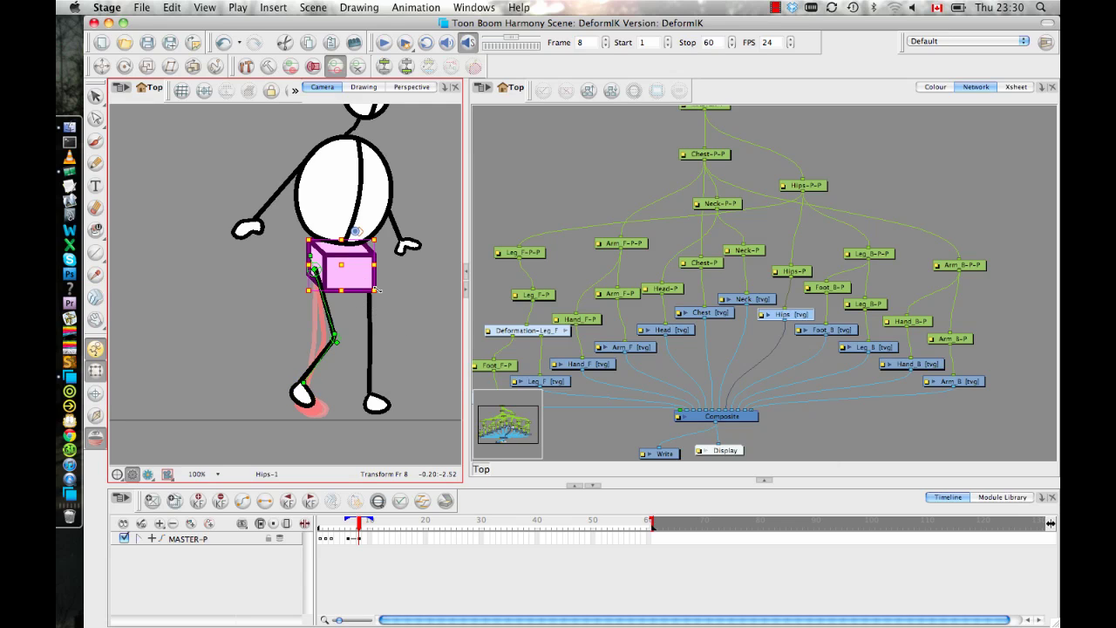
- At frame 8, select the whole character through the hips' parent pegs and shift it slightly forward and down
{"action": "left_click", "coordinate": [378, 286]}
{"action": "key", "text": "b"}
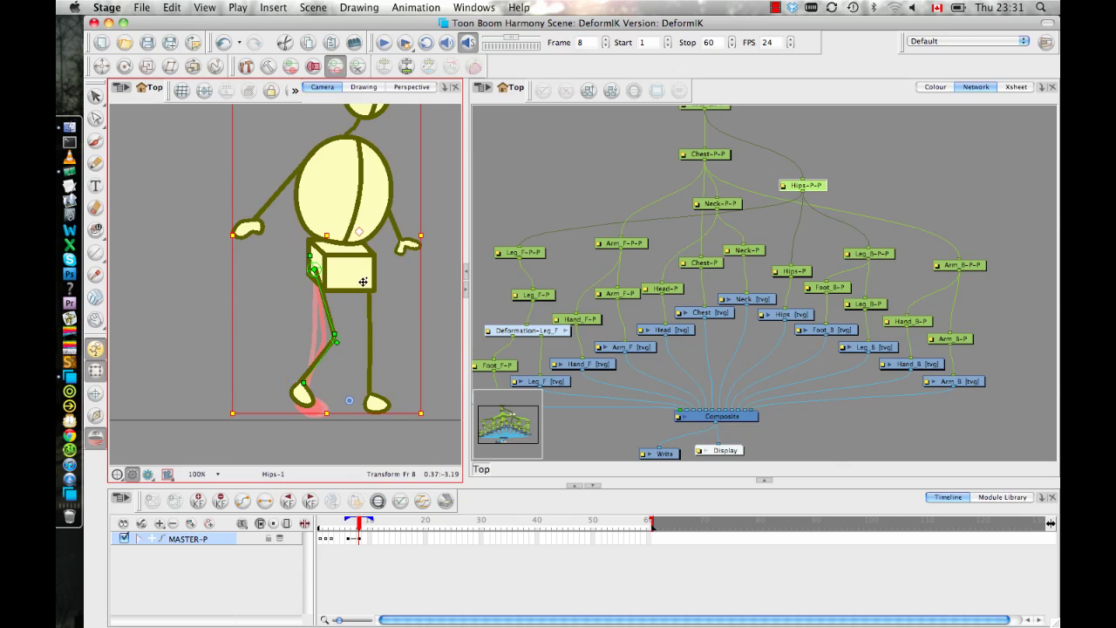
{"action": "mouse_move", "coordinate": [344, 267]}
{"action": "left_mouse_down"}
{"action": "mouse_move", "coordinate": [367, 274]}
{"action": "mouse_move", "coordinate": [367, 265]}
{"action": "mouse_move", "coordinate": [355, 278]}
{"action": "left_mouse_up"}
{"action": "left_click", "coordinate": [315, 449]}
- At frame 8, rotate the front foot around its ankle pivot so it sits flatter toward the ground
{"action": "left_click", "coordinate": [314, 406]}
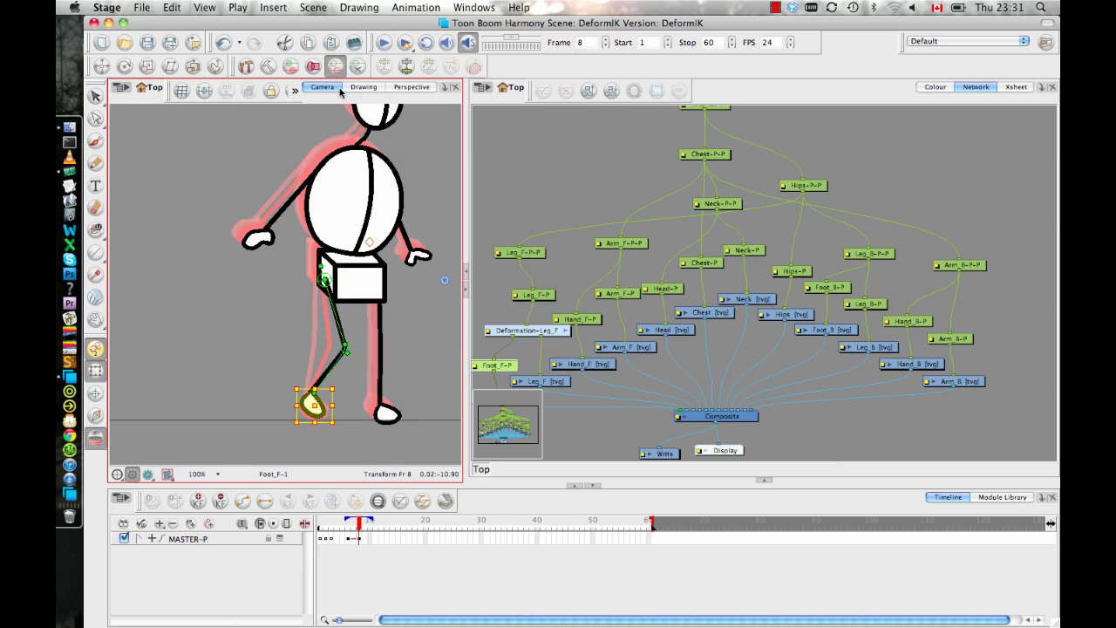
{"action": "left_click", "coordinate": [125, 67]}
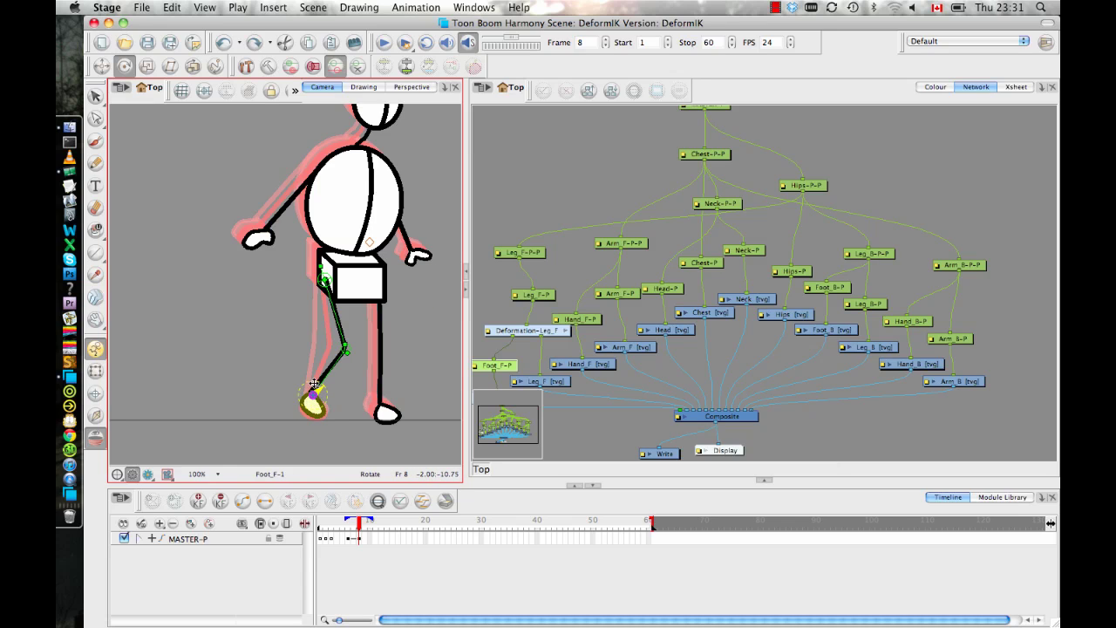
{"action": "left_click", "coordinate": [96, 370]}
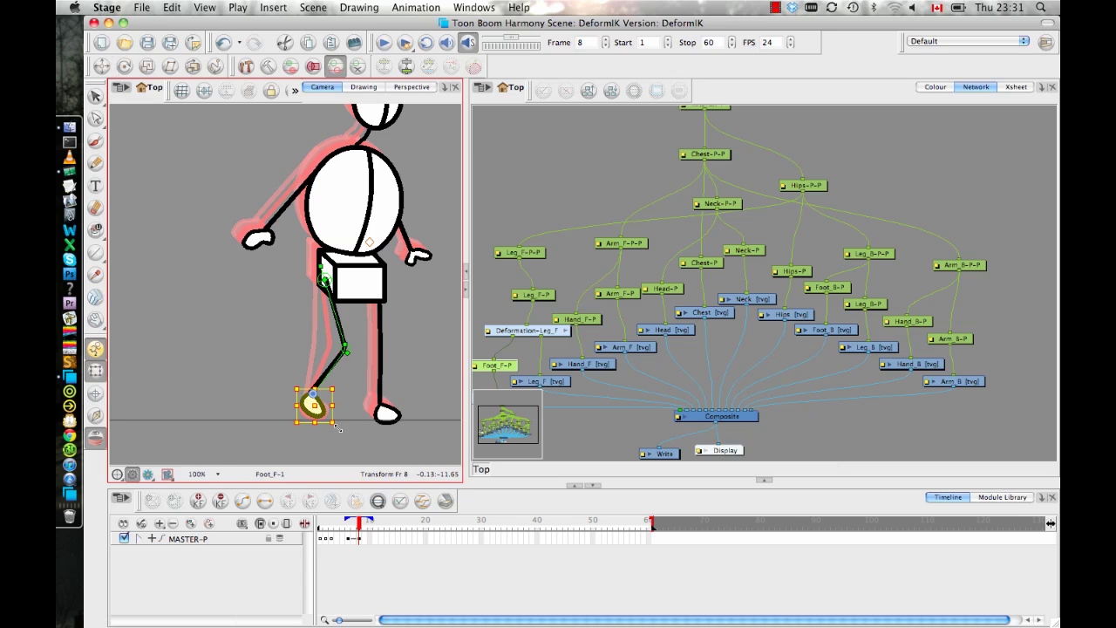
{"action": "left_click_drag", "start_coordinate": [342, 428], "coordinate": [348, 419]}
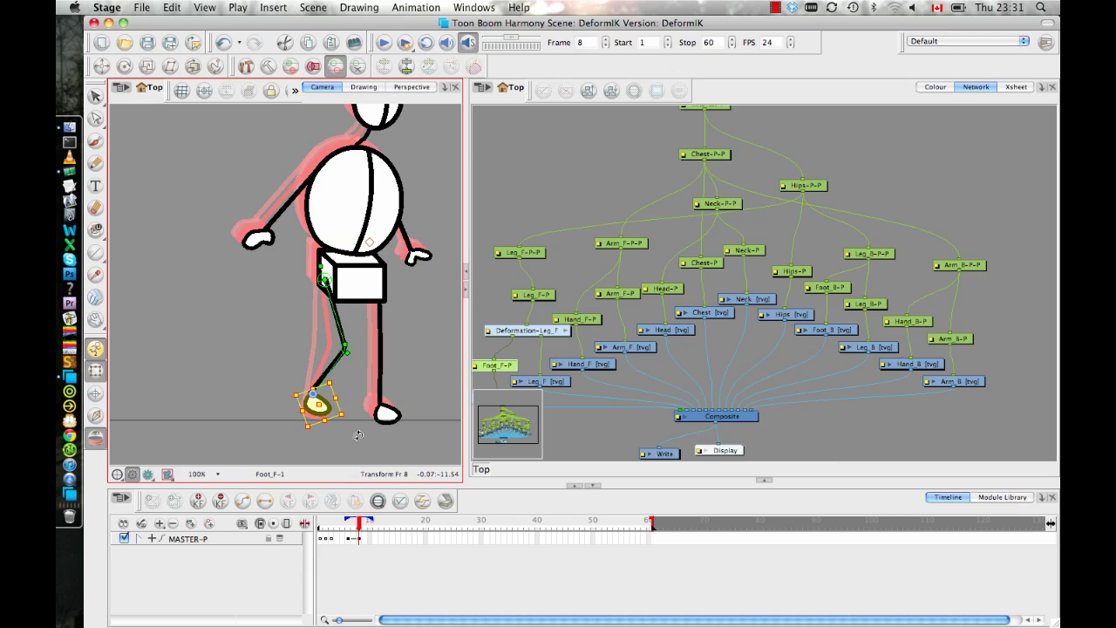
- Examine the front foot up close at frame 7 against its onion-skinned positions in the neighbouring frames
{"action": "left_click_drag", "start_coordinate": [358, 526], "coordinate": [352, 530]}
{"action": "key", "text": "space"}
{"action": "left_click_drag", "start_coordinate": [352, 404], "coordinate": [361, 384]}
{"action": "key", "text": "2"}
{"action": "key", "text": "2"}
{"action": "key", "text": "2"}
{"action": "key", "text": "2"}
{"action": "key", "text": "2"}
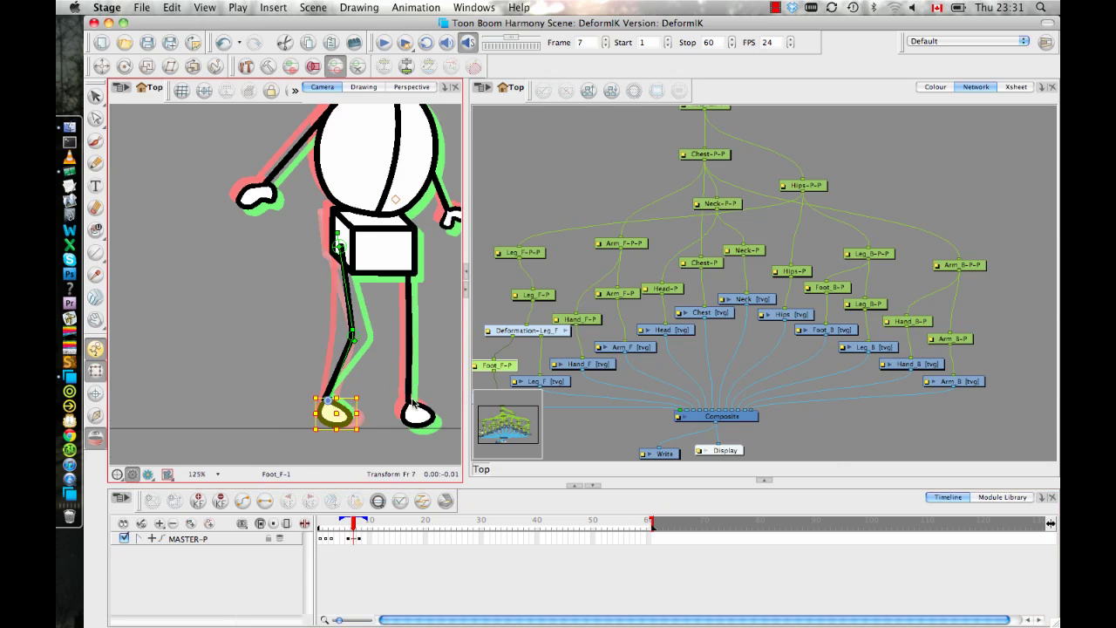
{"action": "key", "text": "space"}
{"action": "left_click_drag", "start_coordinate": [337, 453], "coordinate": [340, 427]}
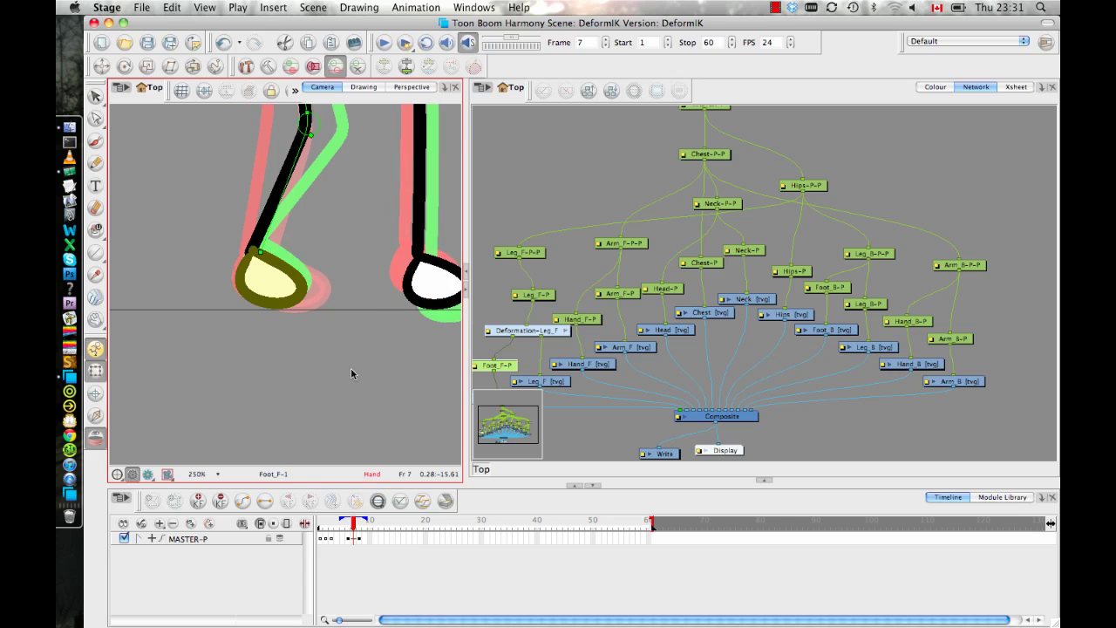
{"action": "key", "text": "Escape"}
{"action": "key", "text": "2"}
{"action": "key", "text": "2"}
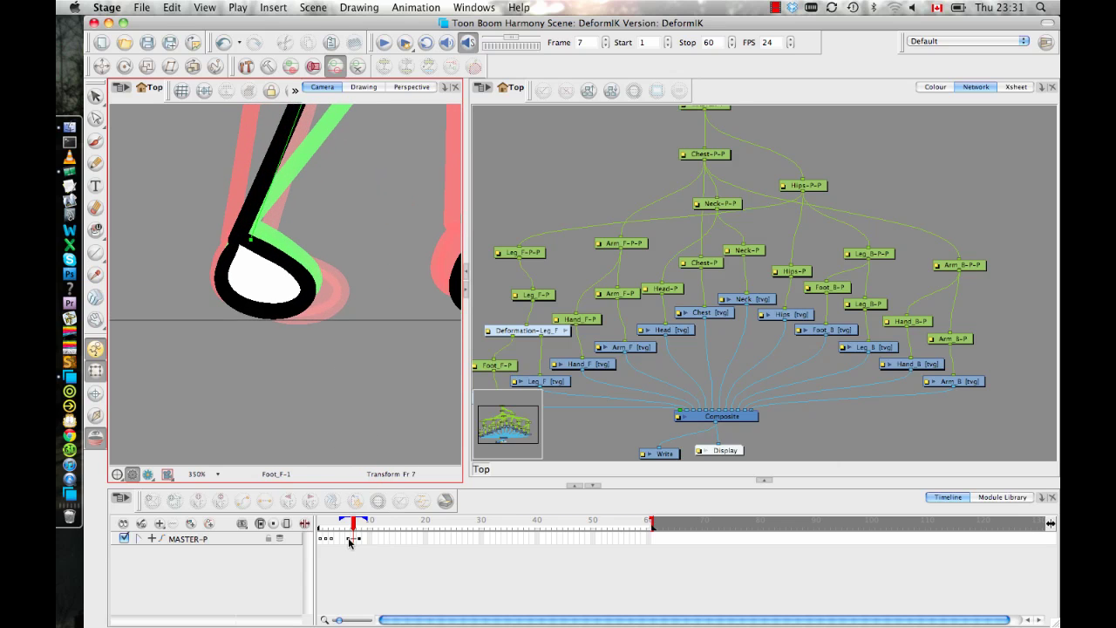
- At frame 8, move the front foot to line up with its onion-skinned previous position, and check it at frames 7 and 6
{"action": "left_click", "coordinate": [349, 541]}
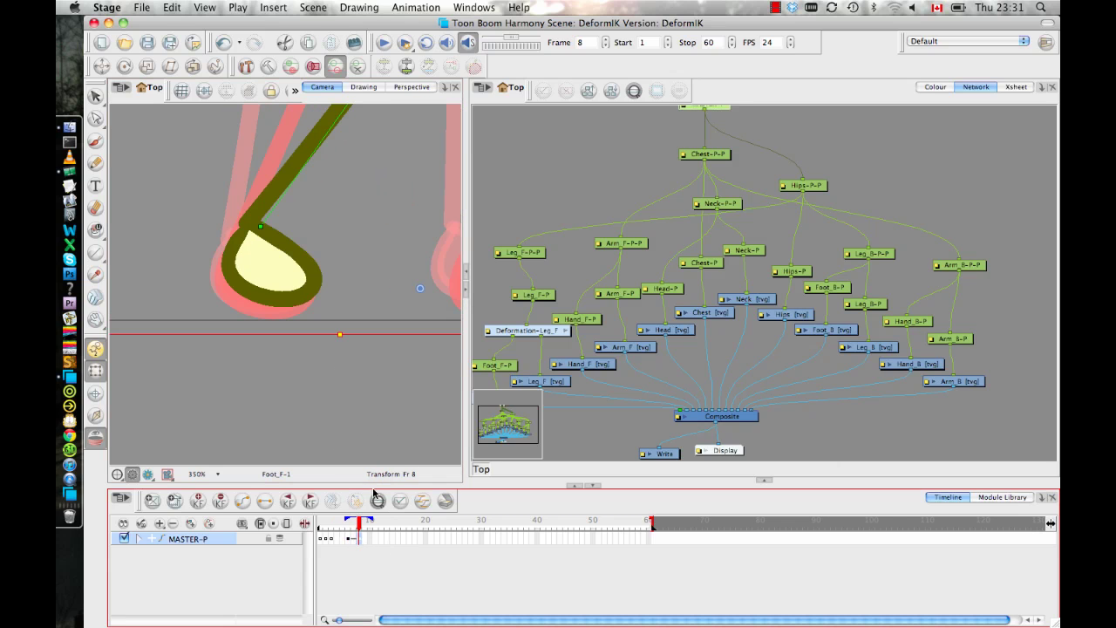
{"action": "left_click", "coordinate": [258, 270]}
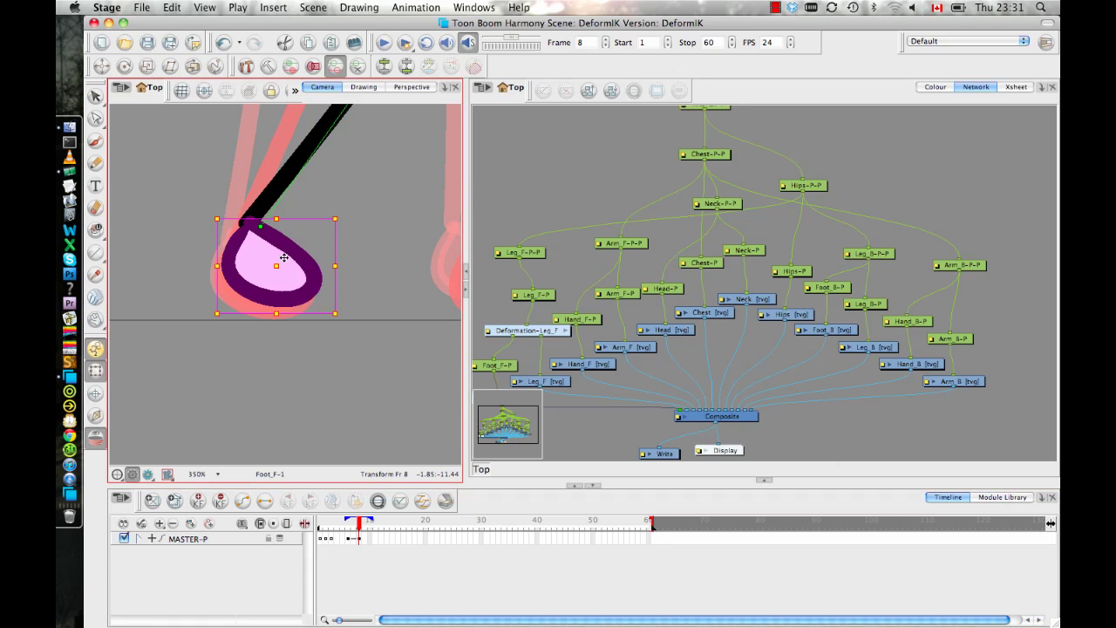
{"action": "key", "text": "b"}
{"action": "left_click_drag", "start_coordinate": [269, 260], "coordinate": [259, 257]}
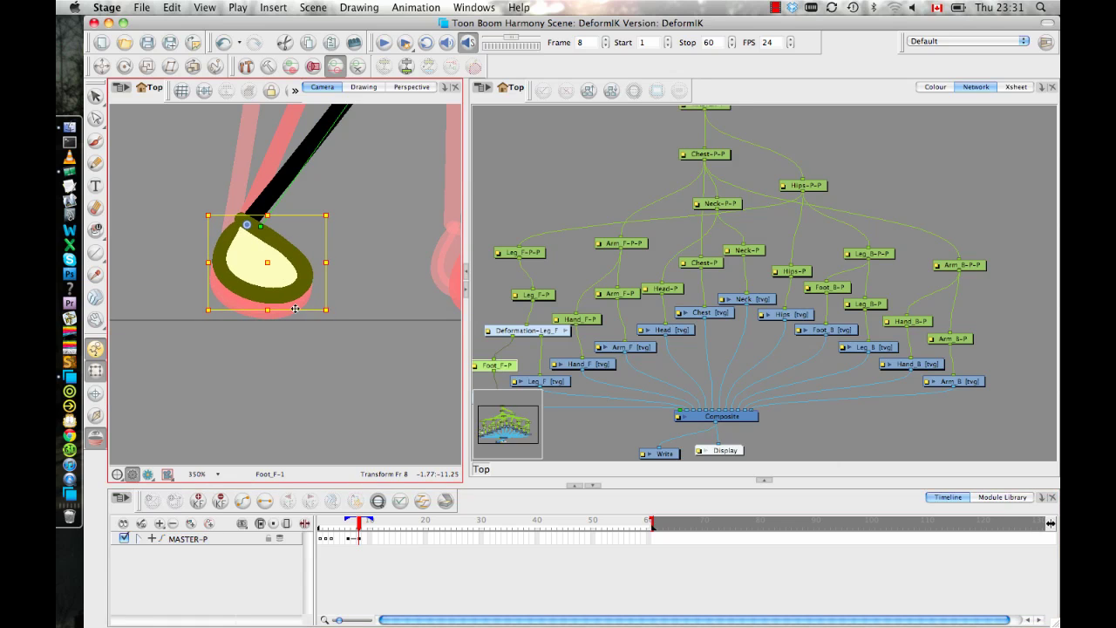
{"action": "mouse_move", "coordinate": [360, 527]}
{"action": "left_mouse_down"}
{"action": "mouse_move", "coordinate": [343, 527]}
{"action": "mouse_move", "coordinate": [358, 531]}
{"action": "left_mouse_up"}
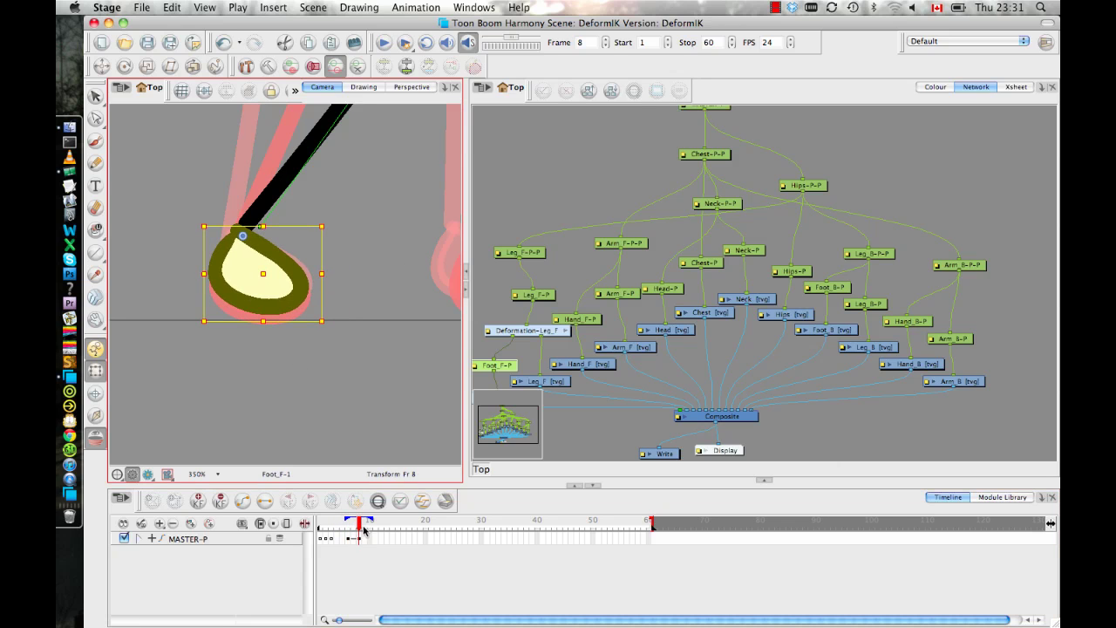
{"action": "left_click_drag", "start_coordinate": [361, 529], "coordinate": [352, 534]}
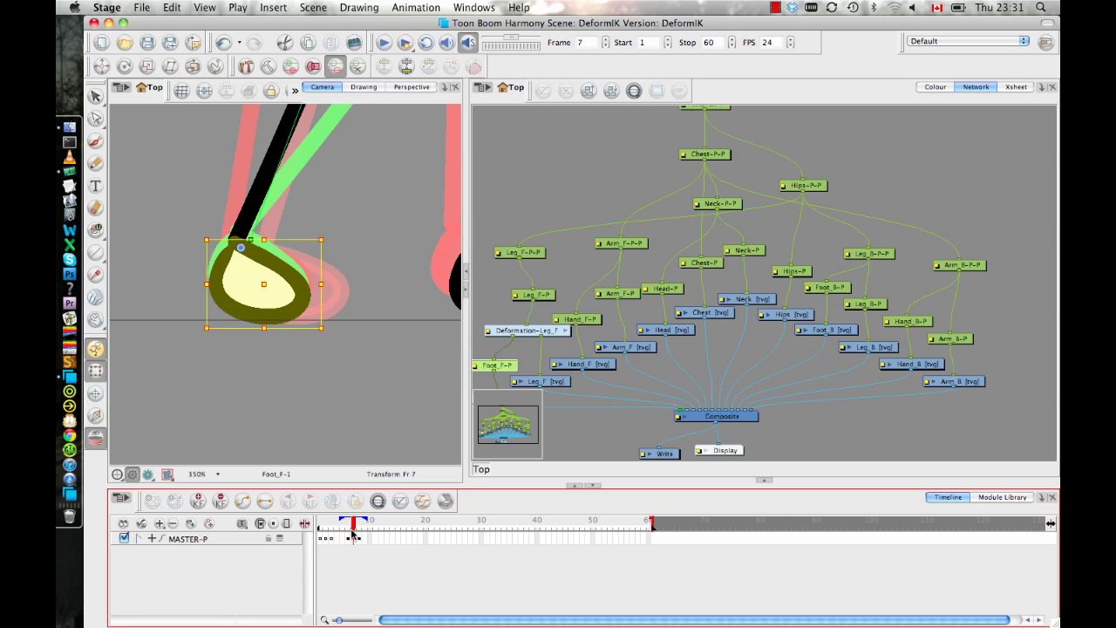
{"action": "left_click_drag", "start_coordinate": [358, 534], "coordinate": [348, 534]}
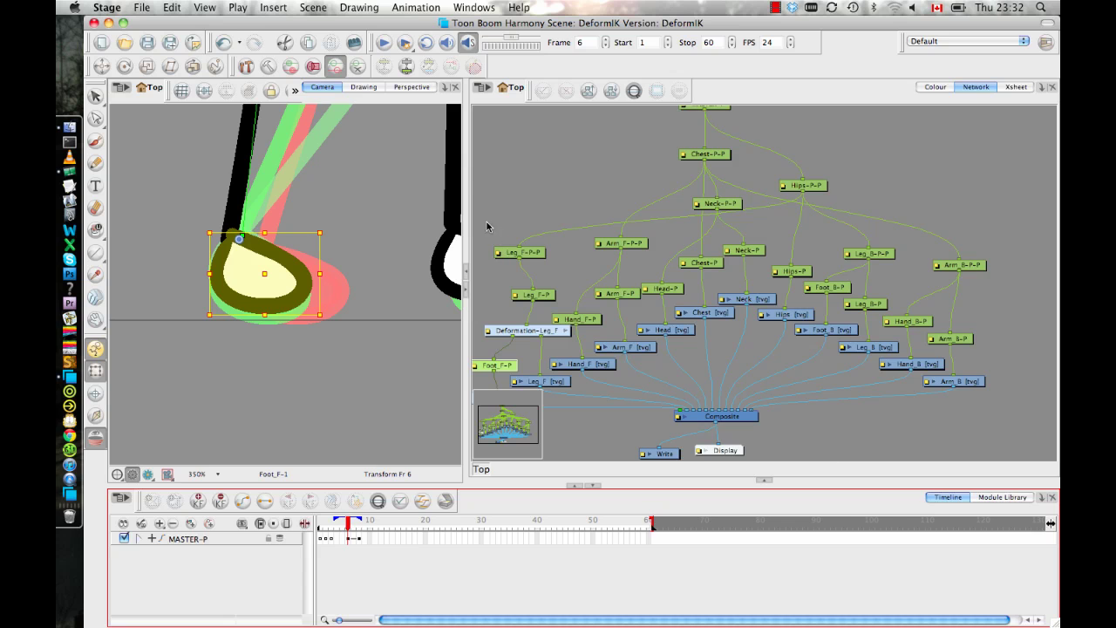
- Enlarge the camera view and check the position settings in the Hips-P peg's layer properties
{"action": "left_click_drag", "start_coordinate": [466, 196], "coordinate": [672, 218]}
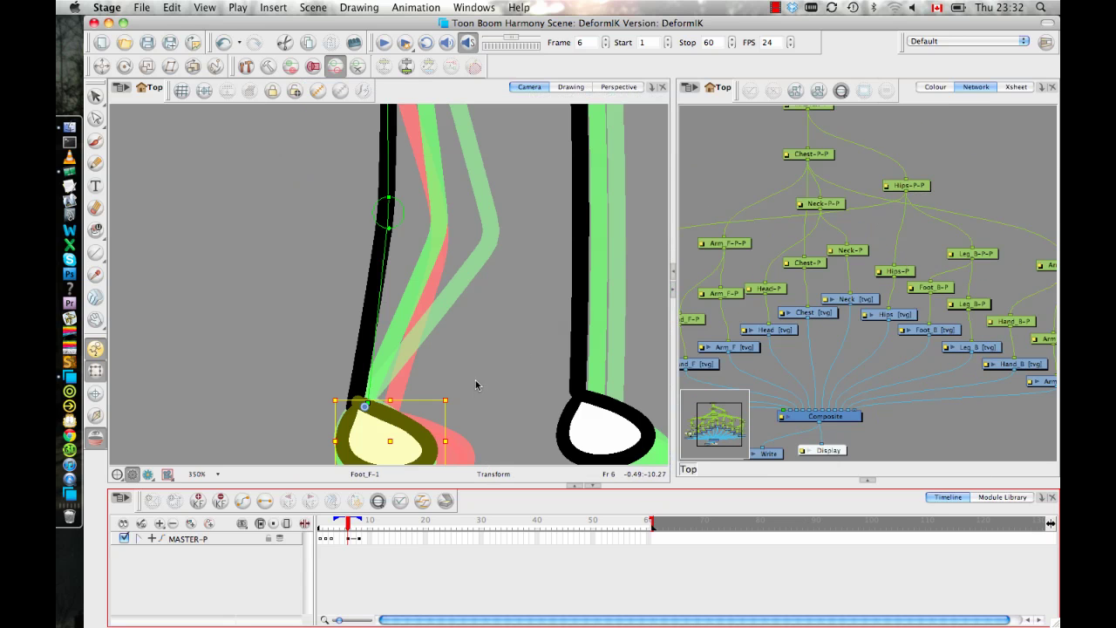
{"action": "scroll", "coordinate": [494, 335], "scroll_direction": "down", "scroll_amount": 4}
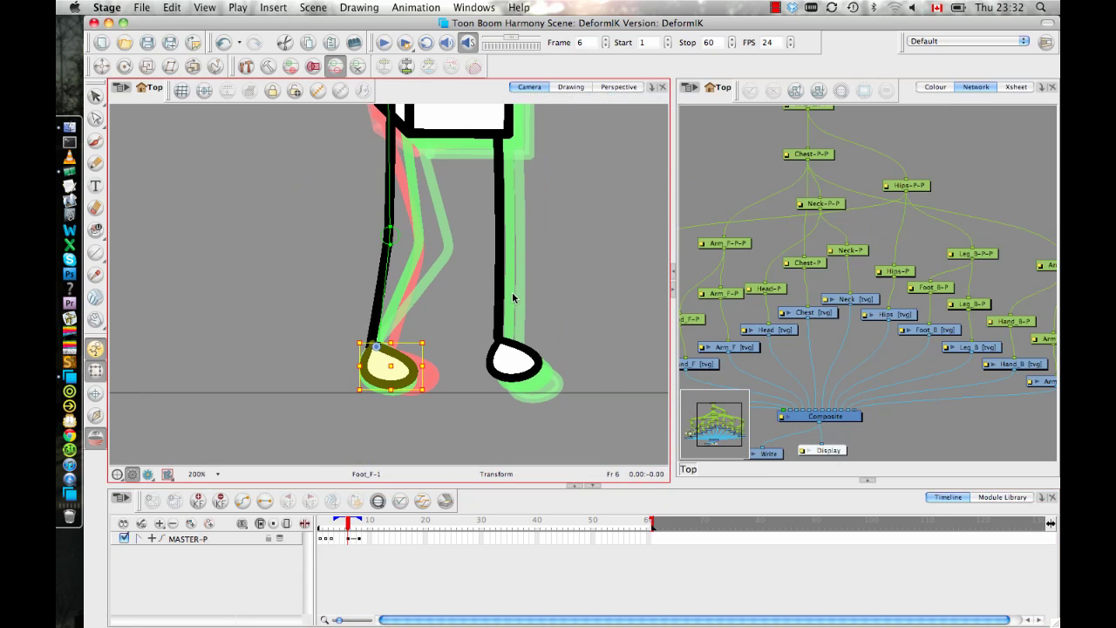
{"action": "double_click", "coordinate": [878, 264]}
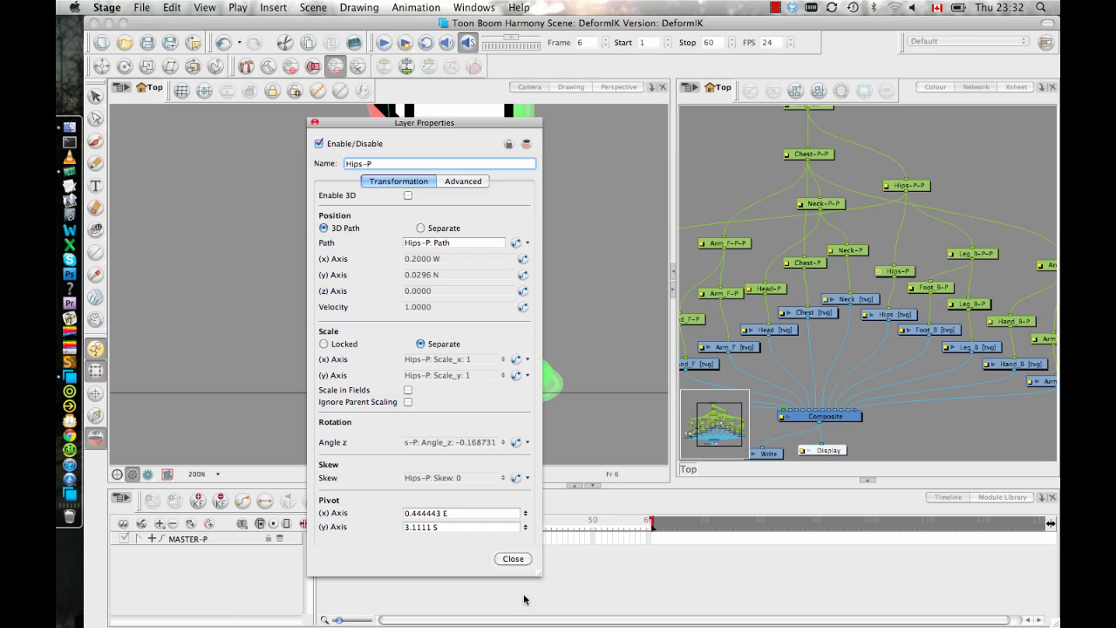
{"action": "left_click", "coordinate": [512, 559]}
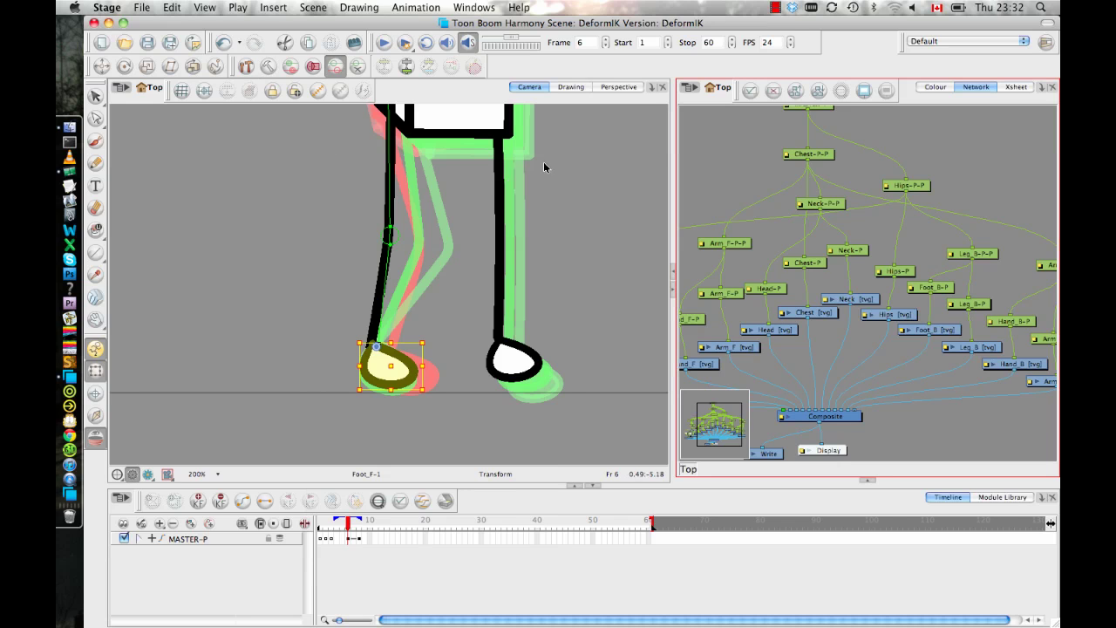
- Turn on Default Separate Position for Pegs in the general preferences
{"action": "left_click", "coordinate": [105, 7]}
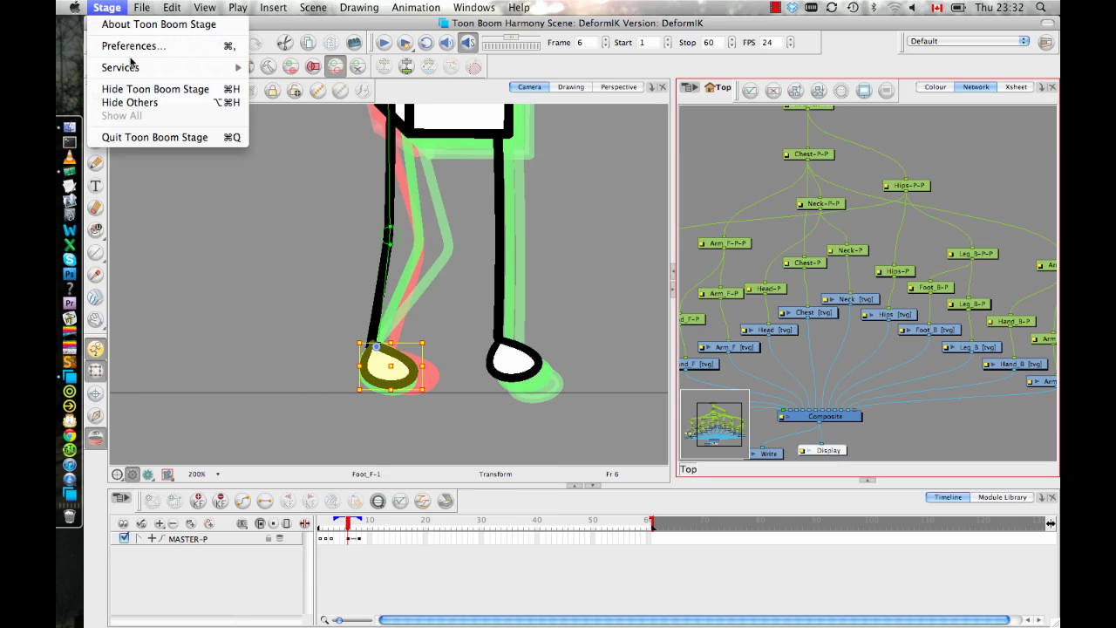
{"action": "left_click", "coordinate": [125, 45]}
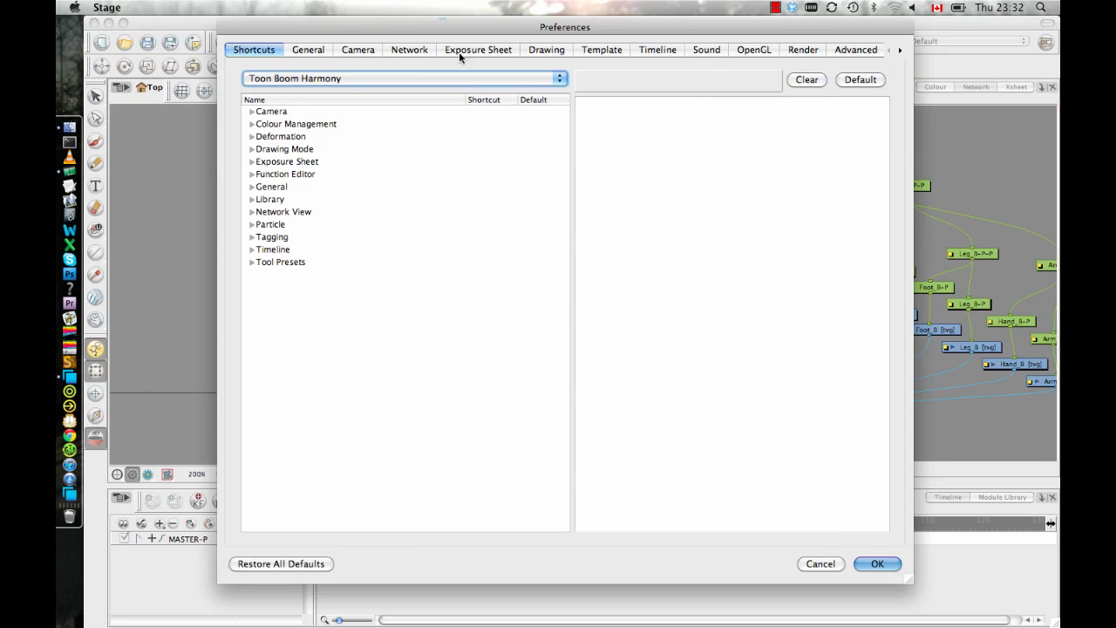
{"action": "left_click", "coordinate": [308, 50]}
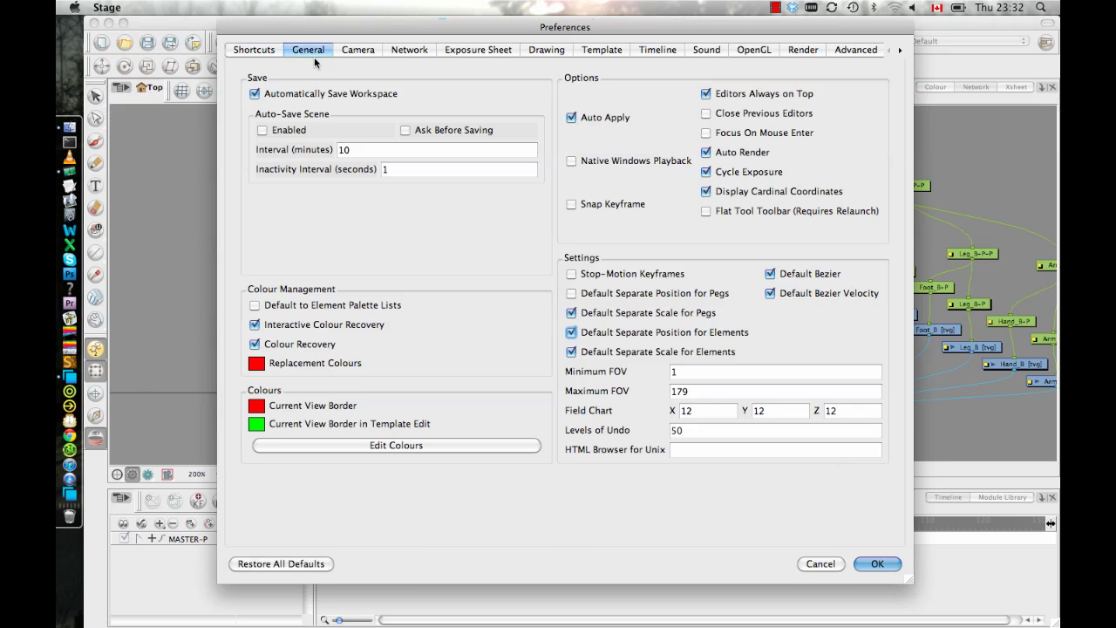
{"action": "left_click", "coordinate": [571, 293]}
{"action": "left_click", "coordinate": [877, 563]}
- Examine the character's overall pose at frame 6 against its onion-skinned neighbouring frames
{"action": "key", "text": "space"}
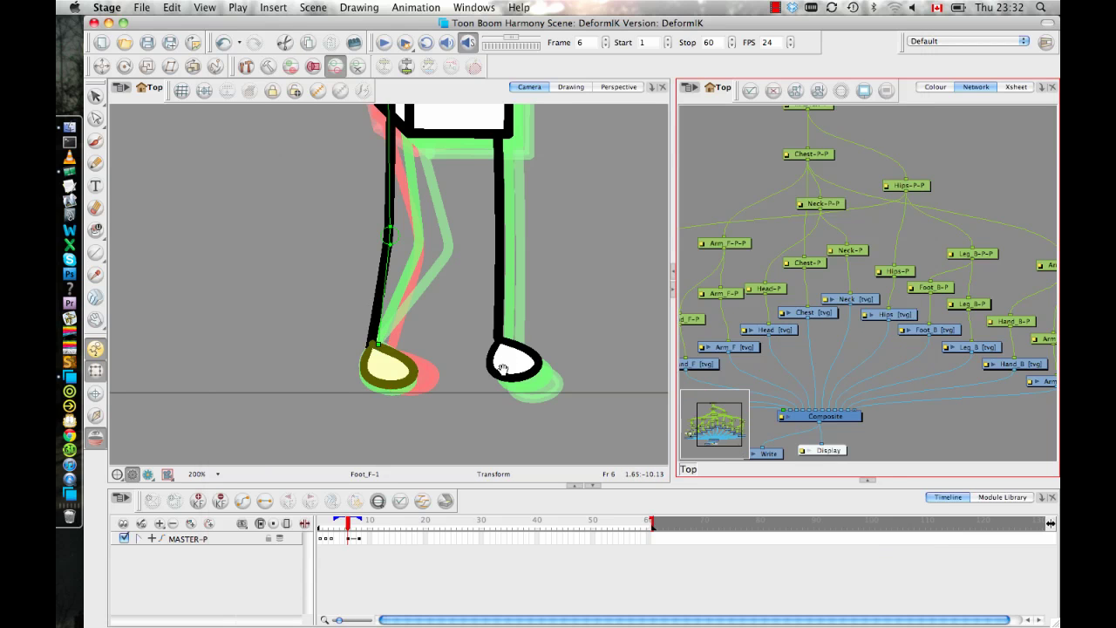
{"action": "left_click_drag", "start_coordinate": [504, 369], "coordinate": [479, 403]}
{"action": "key", "text": "1"}
{"action": "key", "text": "1"}
{"action": "key", "text": "1"}
{"action": "key", "text": "1"}
{"action": "key", "text": "space"}
{"action": "left_click_drag", "start_coordinate": [446, 256], "coordinate": [461, 326]}
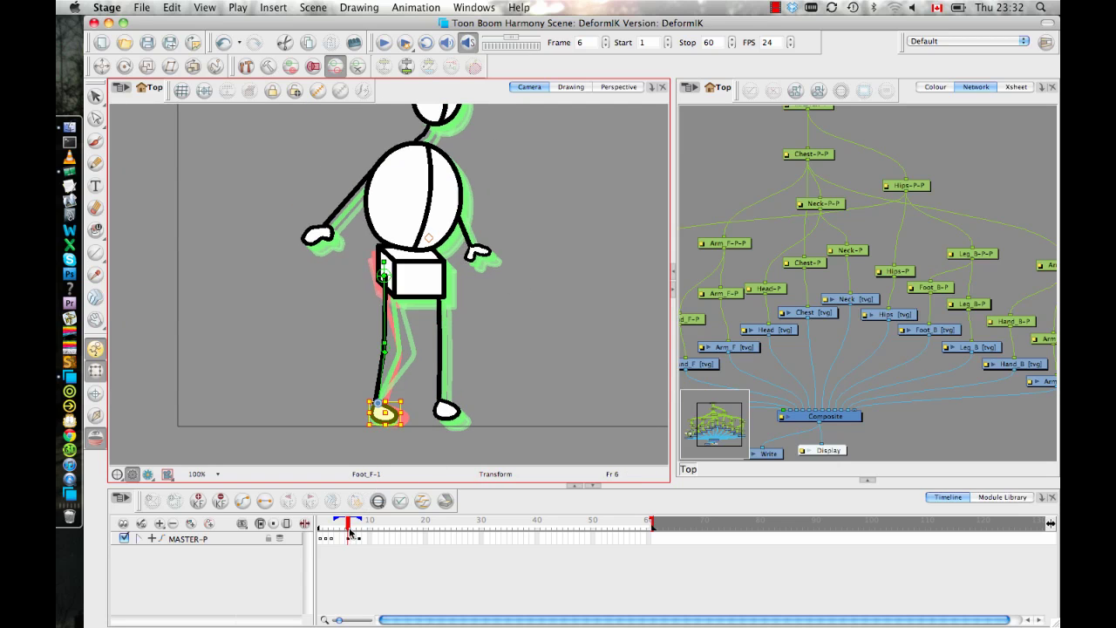
{"action": "mouse_move", "coordinate": [350, 530]}
{"action": "left_mouse_down"}
{"action": "mouse_move", "coordinate": [361, 530]}
{"action": "mouse_move", "coordinate": [348, 529]}
{"action": "left_mouse_up"}
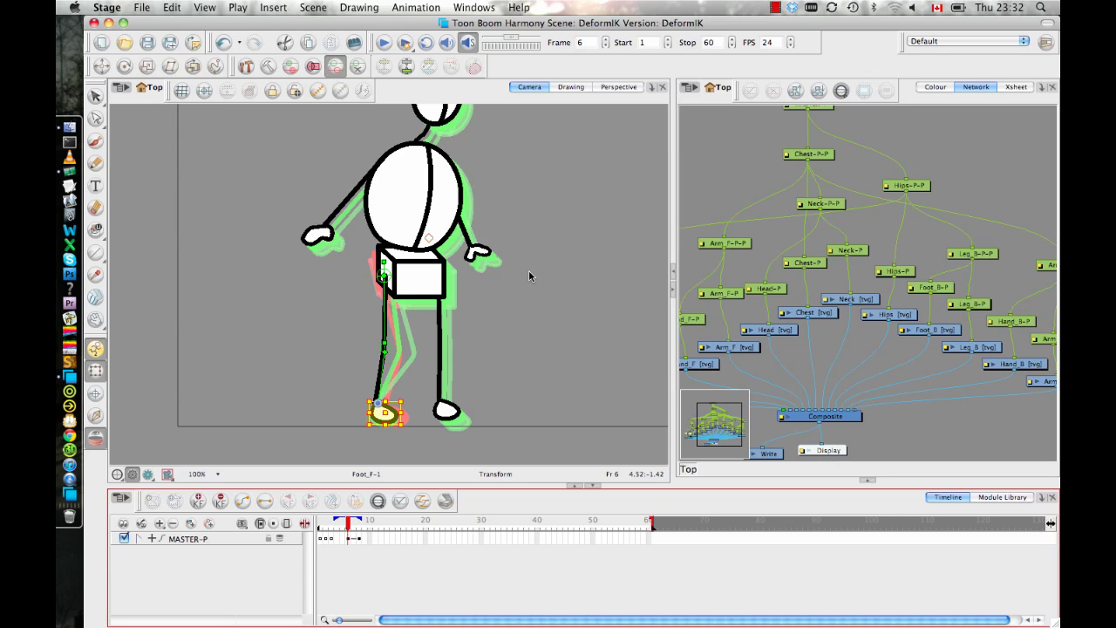
- Examine the peg hierarchy by selecting MASTER-P, Chest-P-P, Neck-P-P and the Deformation-Leg_F group in turn
{"action": "left_click_drag", "start_coordinate": [956, 322], "coordinate": [922, 371]}
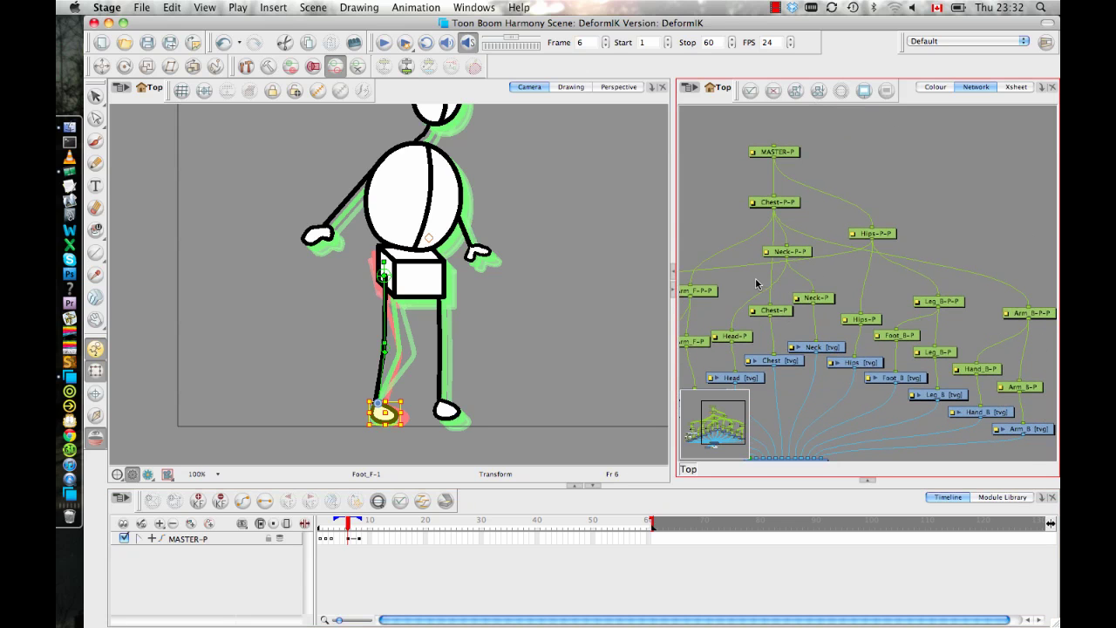
{"action": "left_click", "coordinate": [785, 150]}
{"action": "left_click", "coordinate": [786, 201]}
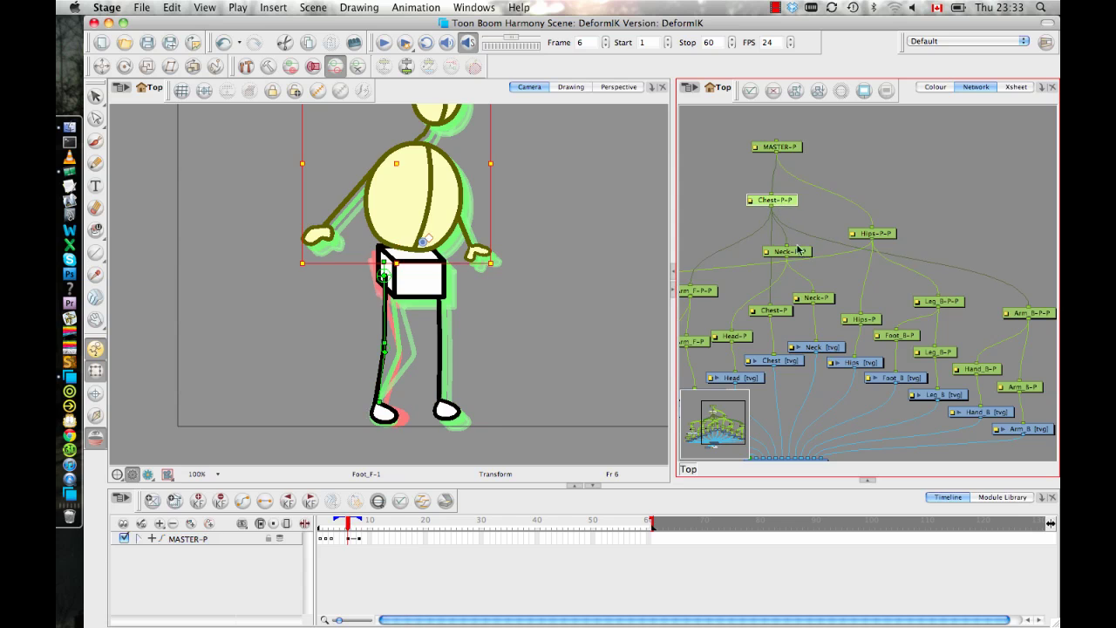
{"action": "left_click", "coordinate": [799, 251]}
{"action": "left_click_drag", "start_coordinate": [895, 315], "coordinate": [991, 272]}
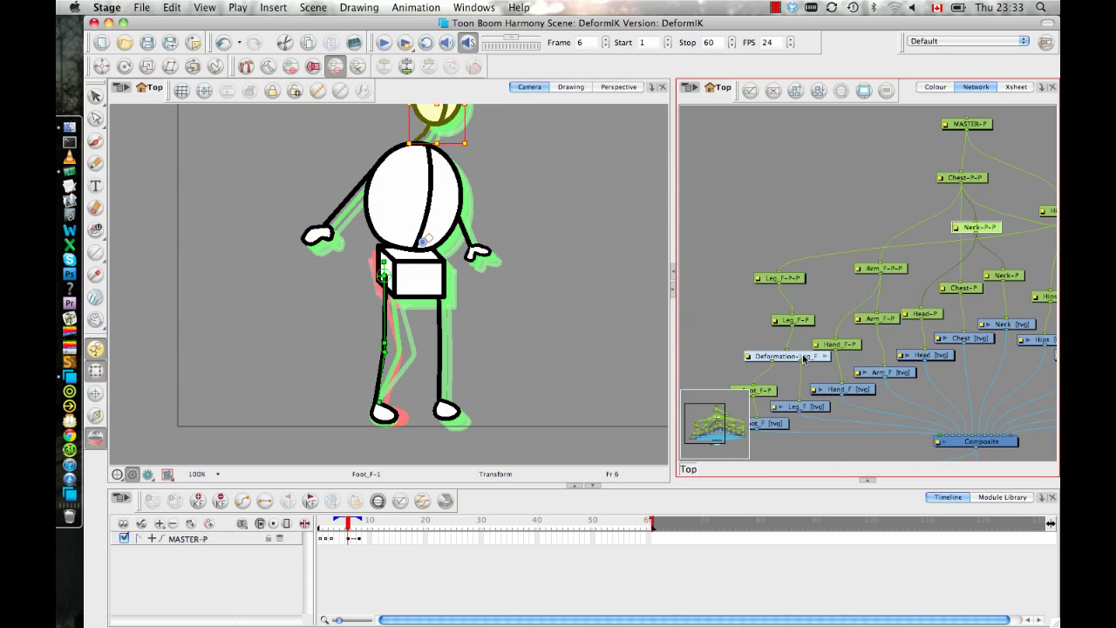
{"action": "left_click", "coordinate": [790, 359]}
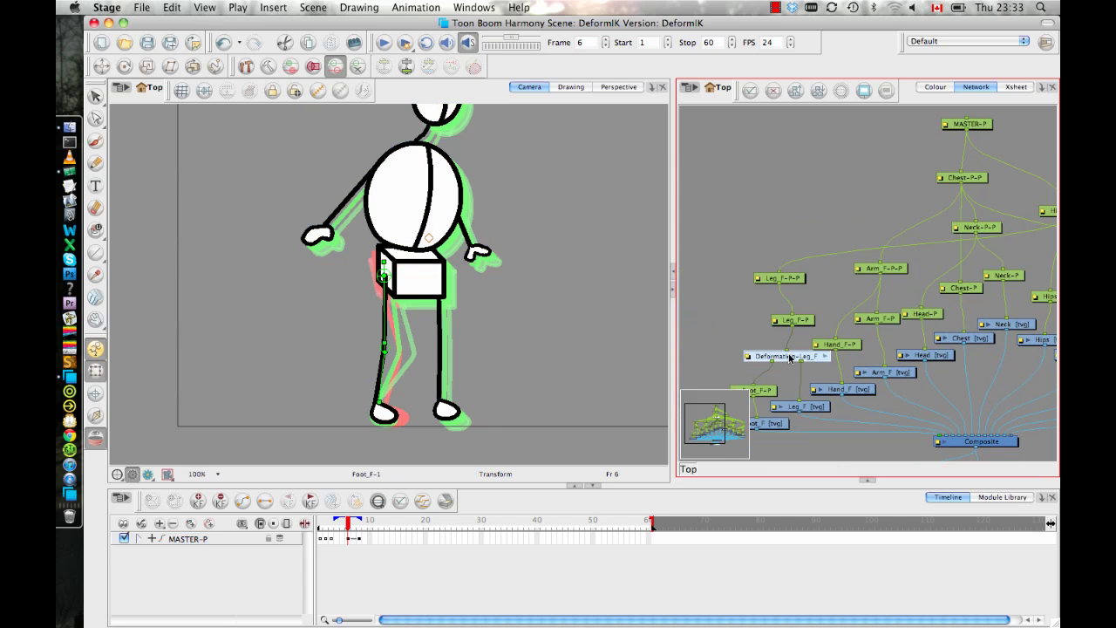
- Go back to frame 1, turn off onion skinning, and advance to the bent front leg pose at frame 2
{"action": "mouse_move", "coordinate": [319, 529]}
{"action": "left_mouse_down"}
{"action": "mouse_move", "coordinate": [338, 529]}
{"action": "mouse_move", "coordinate": [324, 525]}
{"action": "left_mouse_up"}
{"action": "left_click", "coordinate": [322, 522]}
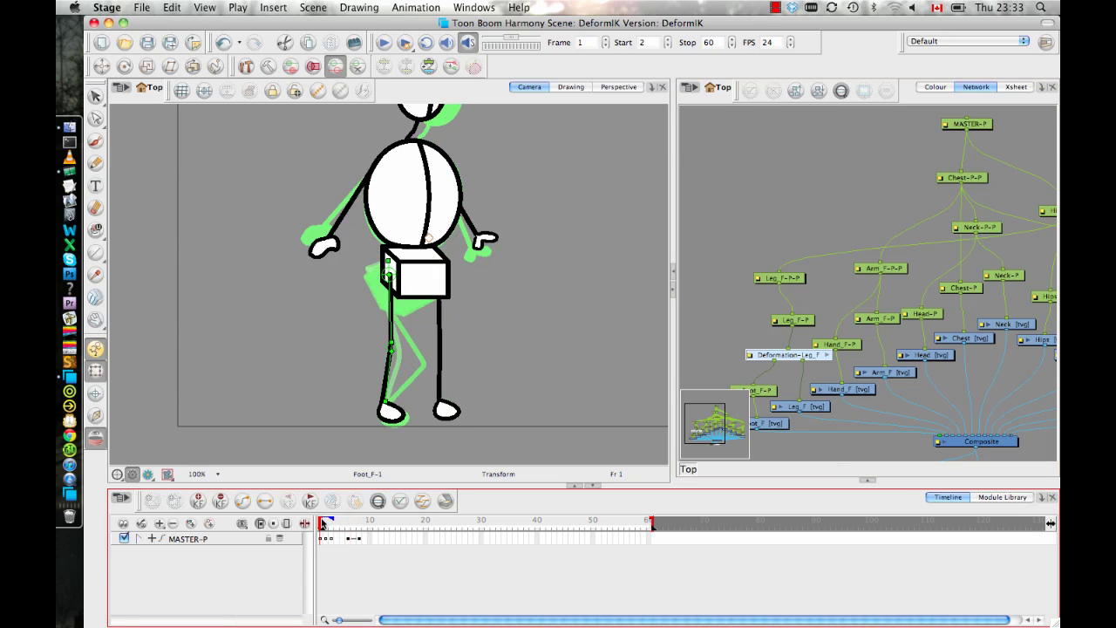
{"action": "left_click_drag", "start_coordinate": [410, 364], "coordinate": [421, 352]}
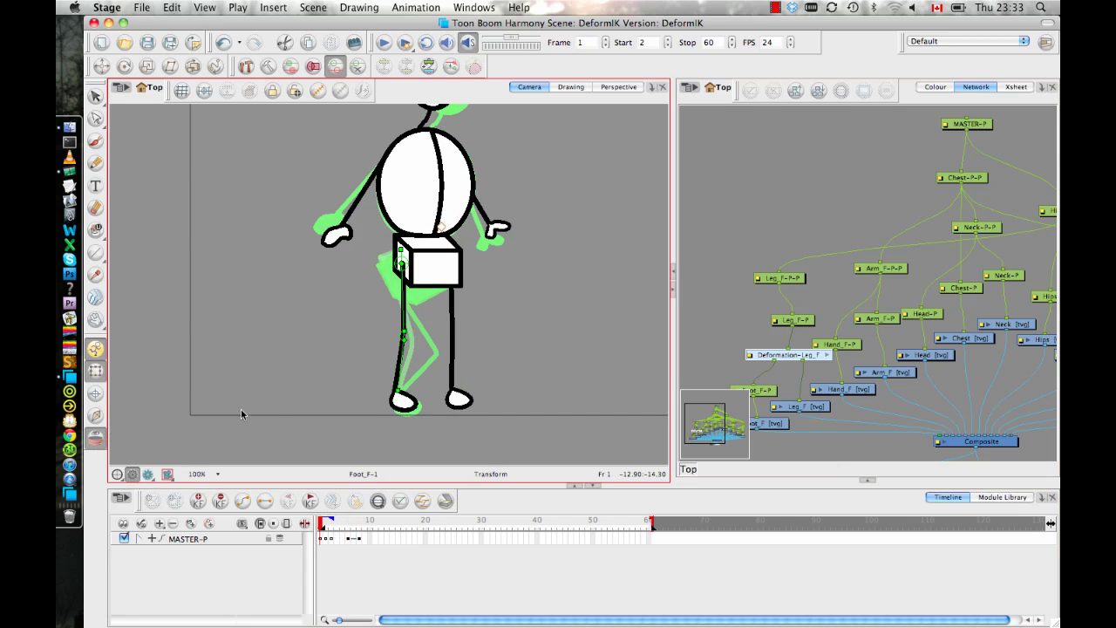
{"action": "left_click_drag", "start_coordinate": [354, 379], "coordinate": [380, 350]}
{"action": "key", "text": "2"}
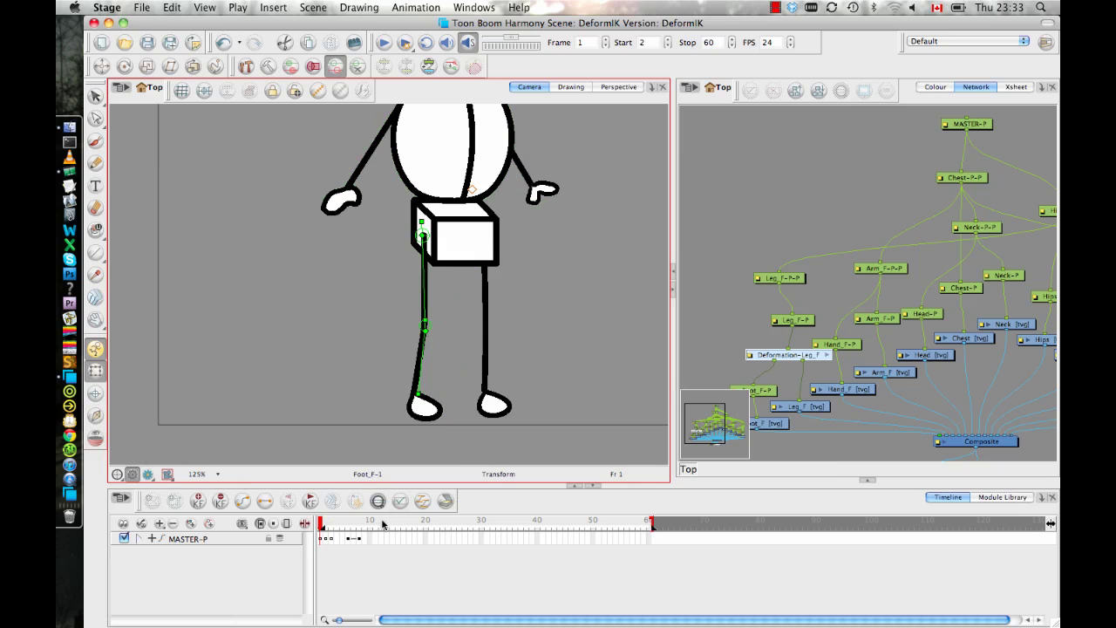
{"action": "key", "text": "period"}
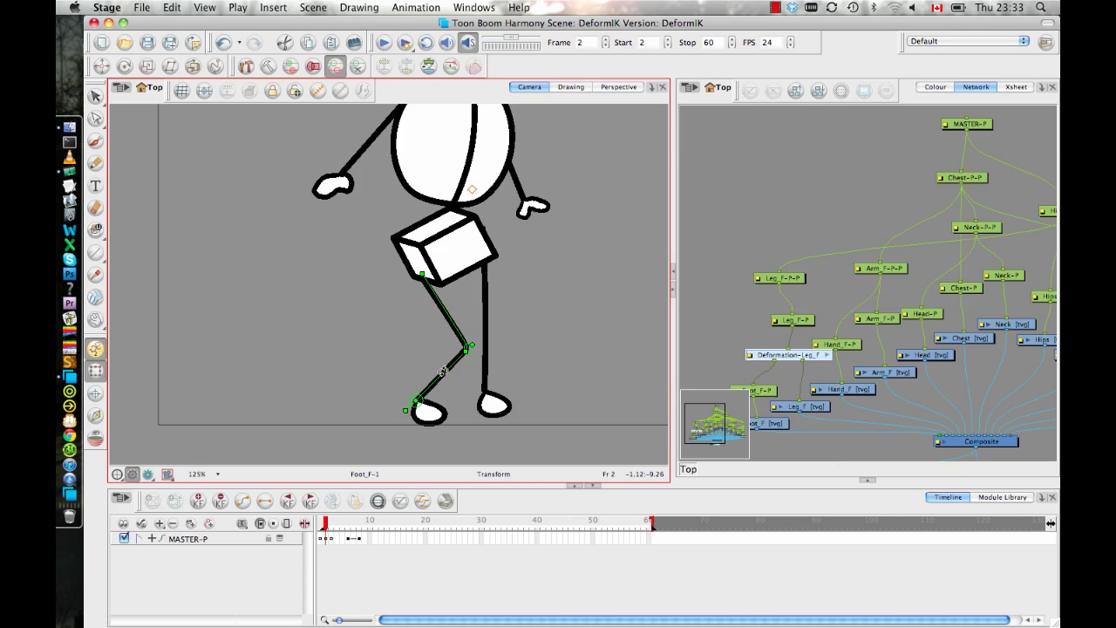
- At frame 2, straighten the front leg's deformation chain up to the hip and rotate the hips box upright
{"action": "left_click_drag", "start_coordinate": [445, 370], "coordinate": [392, 323]}
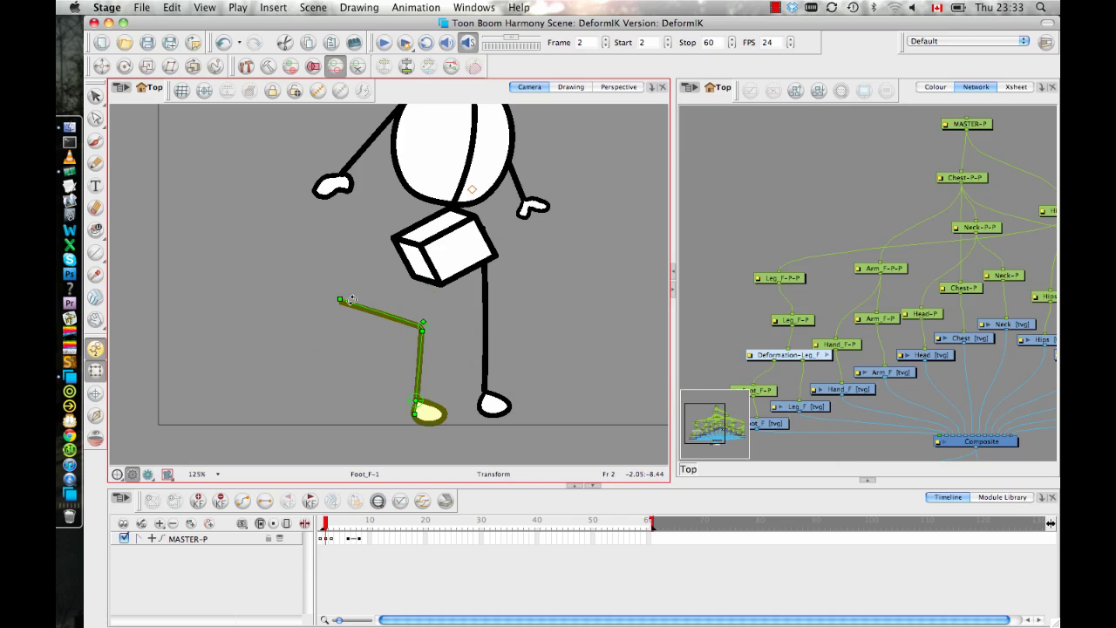
{"action": "left_click_drag", "start_coordinate": [338, 301], "coordinate": [424, 237]}
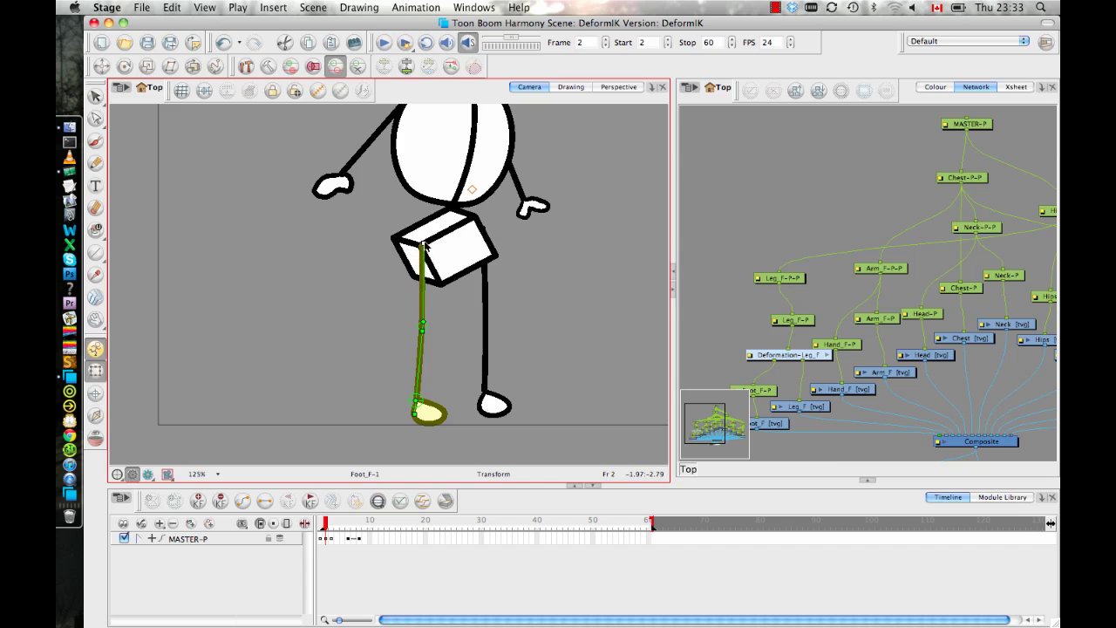
{"action": "left_click", "coordinate": [472, 263]}
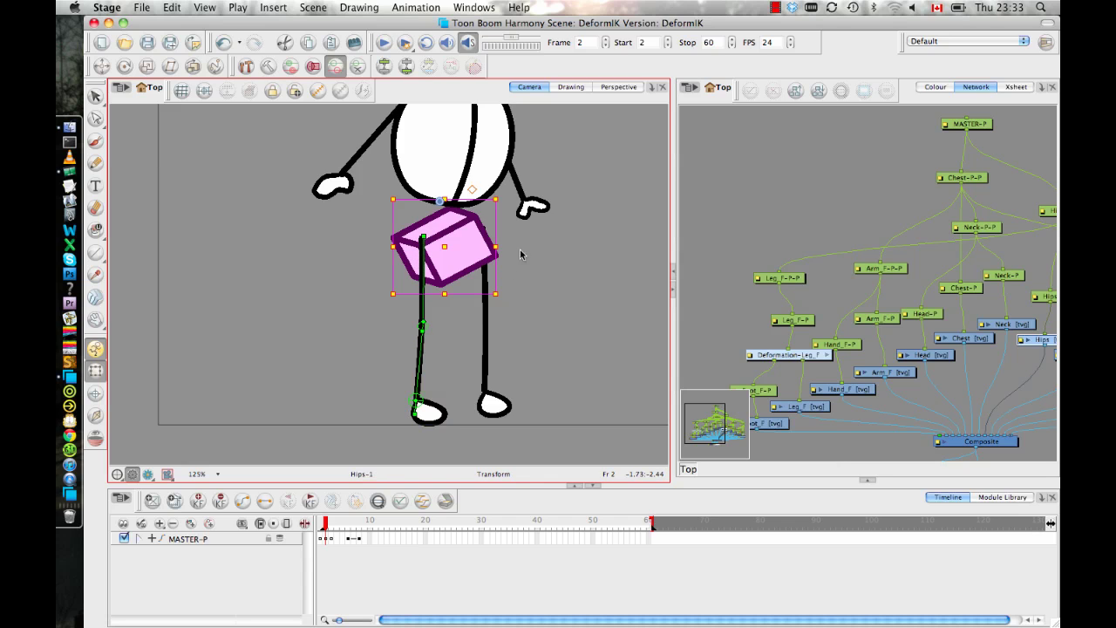
{"action": "left_click_drag", "start_coordinate": [387, 190], "coordinate": [414, 156]}
{"action": "left_click", "coordinate": [342, 269]}
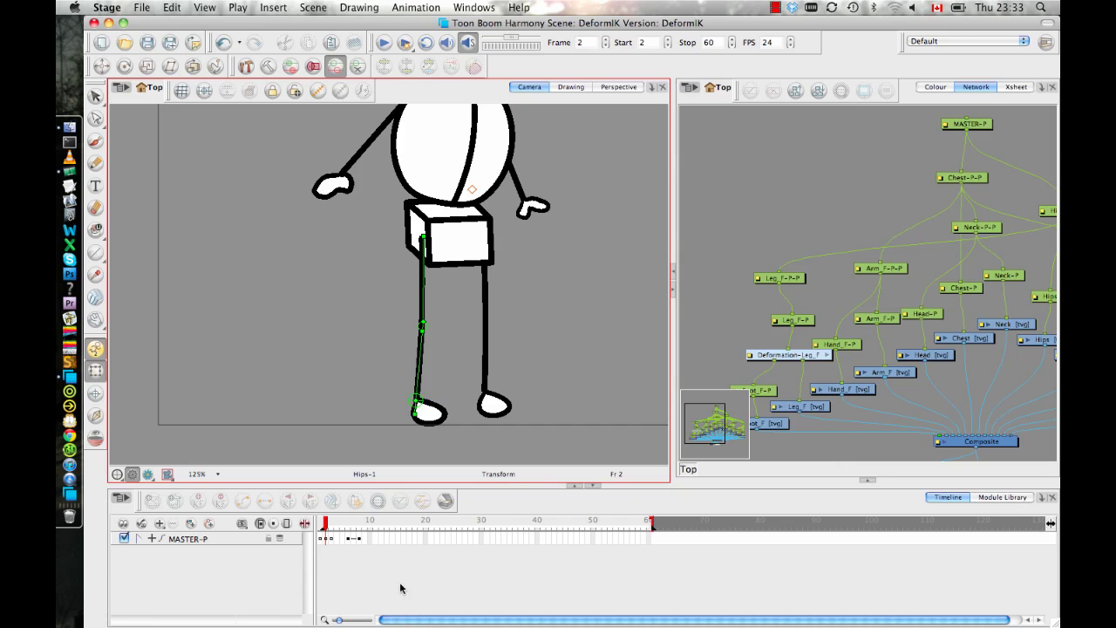
- Copy the MASTER-P pose keyframe from frame 2 to frames 20 and 22
{"action": "left_click", "coordinate": [326, 540]}
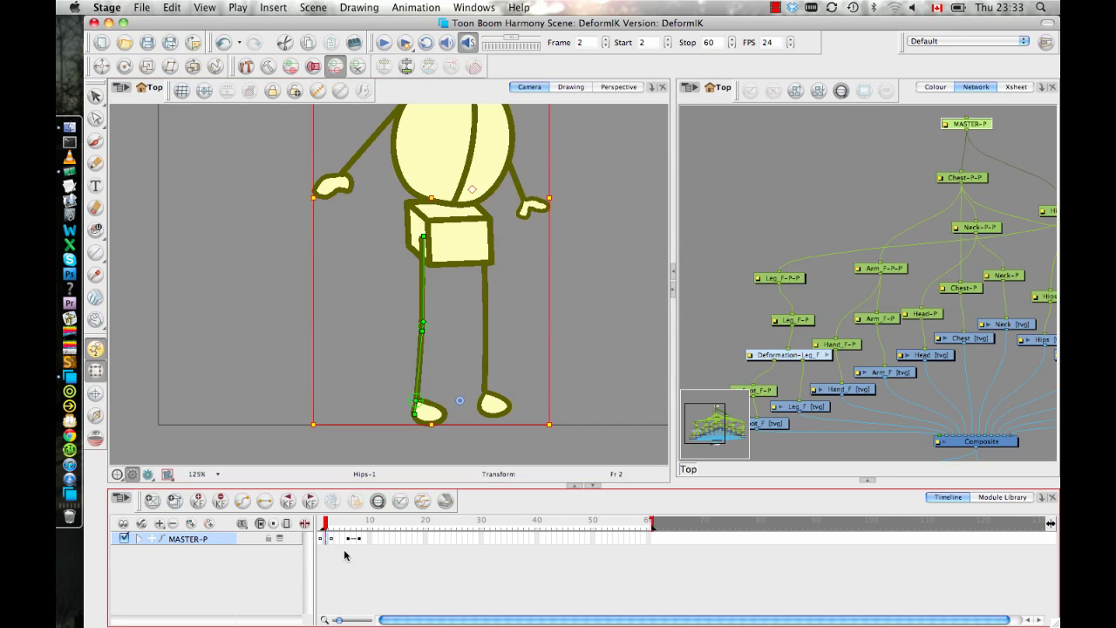
{"action": "left_click", "coordinate": [427, 539]}
{"action": "key", "text": "super+v"}
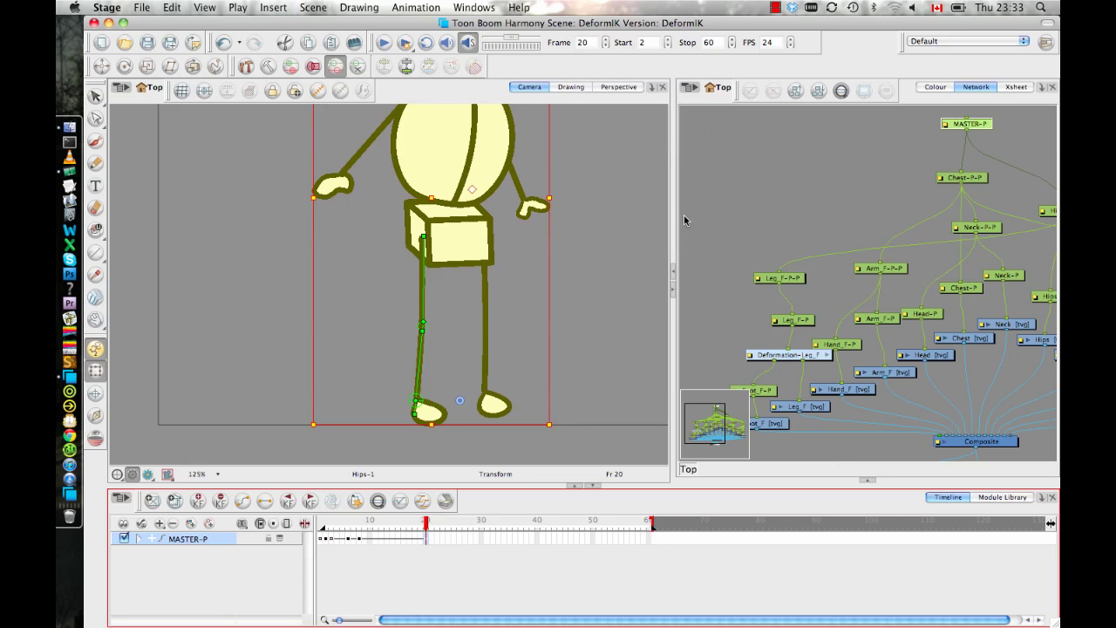
{"action": "left_click", "coordinate": [573, 111]}
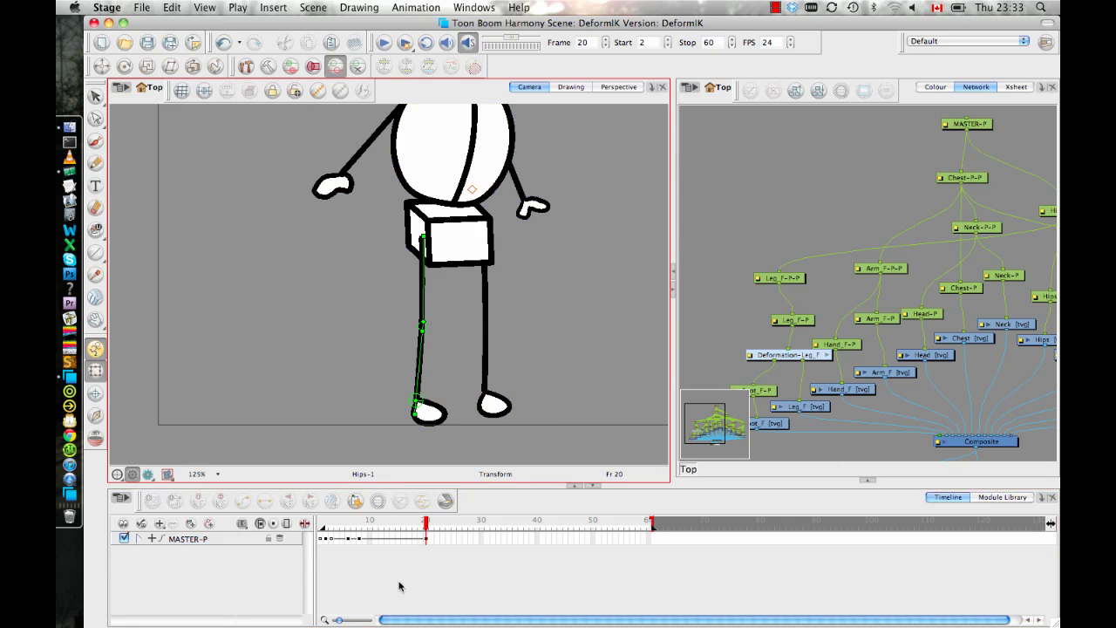
{"action": "left_click", "coordinate": [428, 540]}
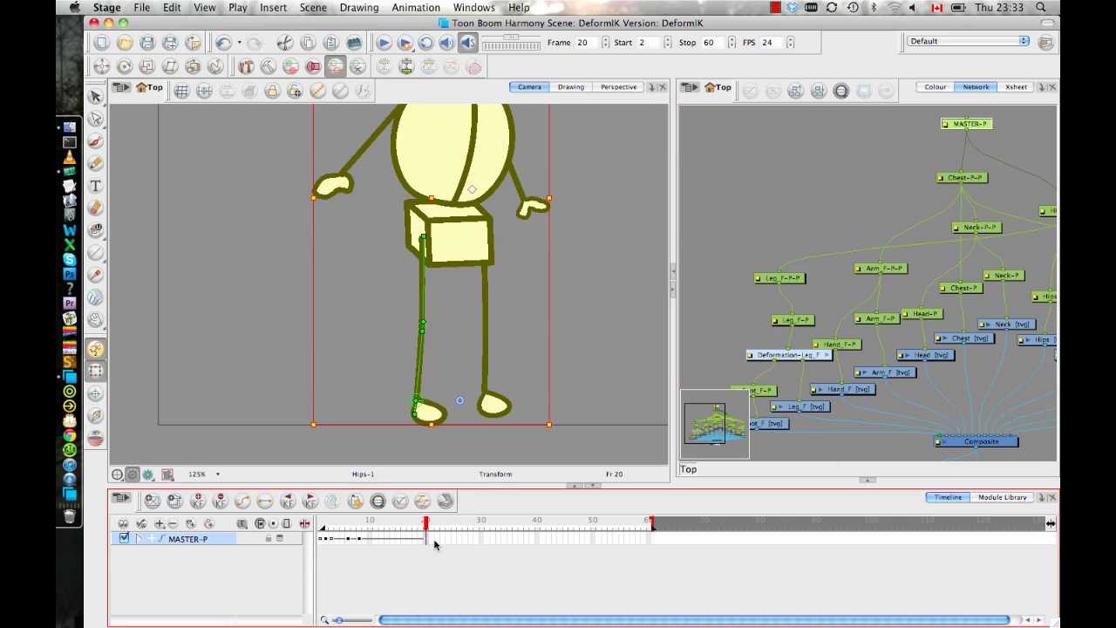
{"action": "left_click", "coordinate": [438, 542]}
{"action": "left_click", "coordinate": [443, 362]}
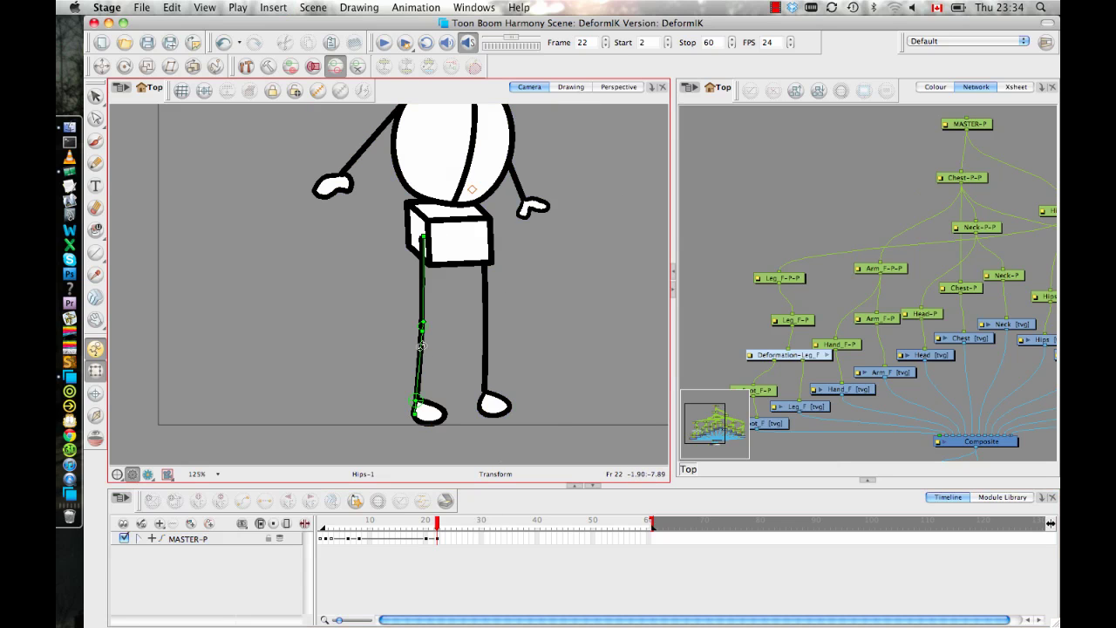
- At frame 22, bend the front leg at the knee, then tilt the hips and shift them towards the leg's upper end
{"action": "left_click_drag", "start_coordinate": [421, 346], "coordinate": [461, 242]}
{"action": "left_click", "coordinate": [461, 242]}
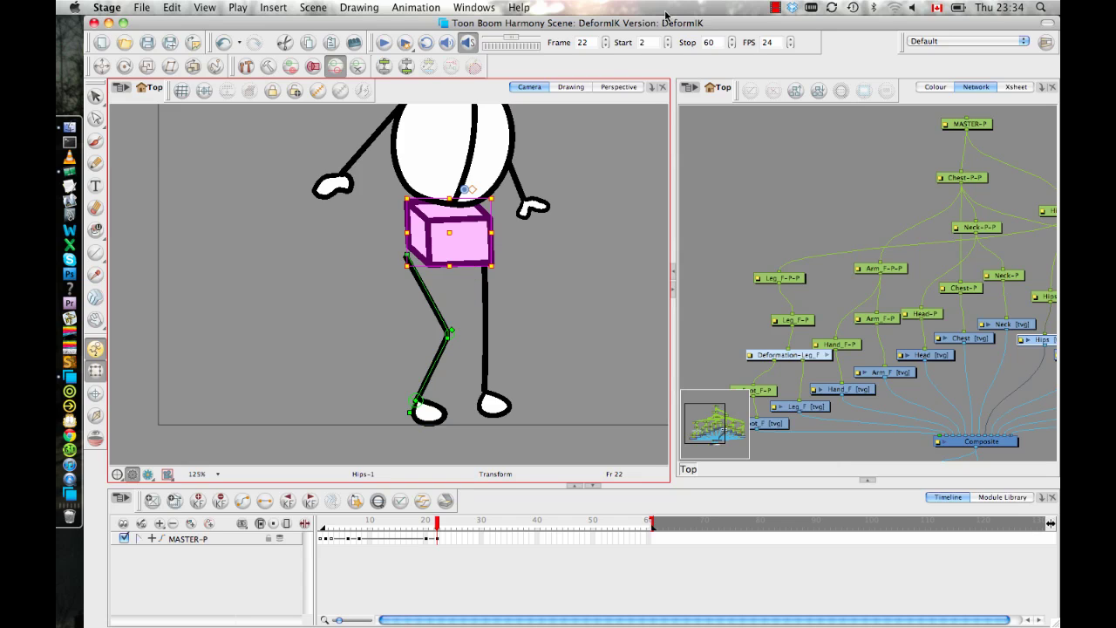
{"action": "left_click_drag", "start_coordinate": [400, 191], "coordinate": [384, 215]}
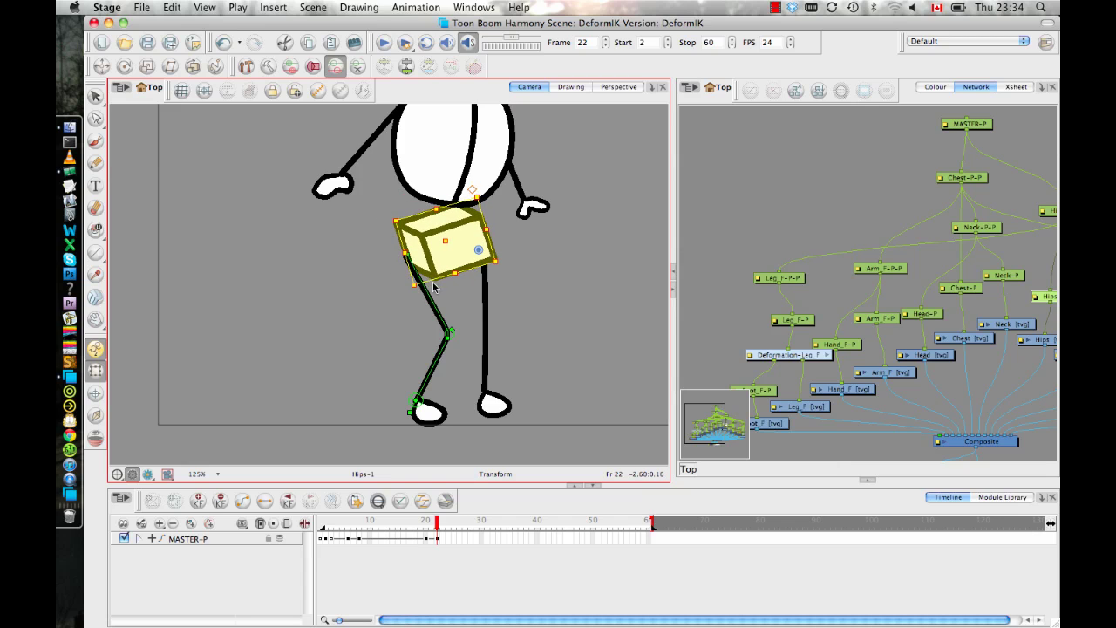
{"action": "left_click_drag", "start_coordinate": [445, 254], "coordinate": [435, 249]}
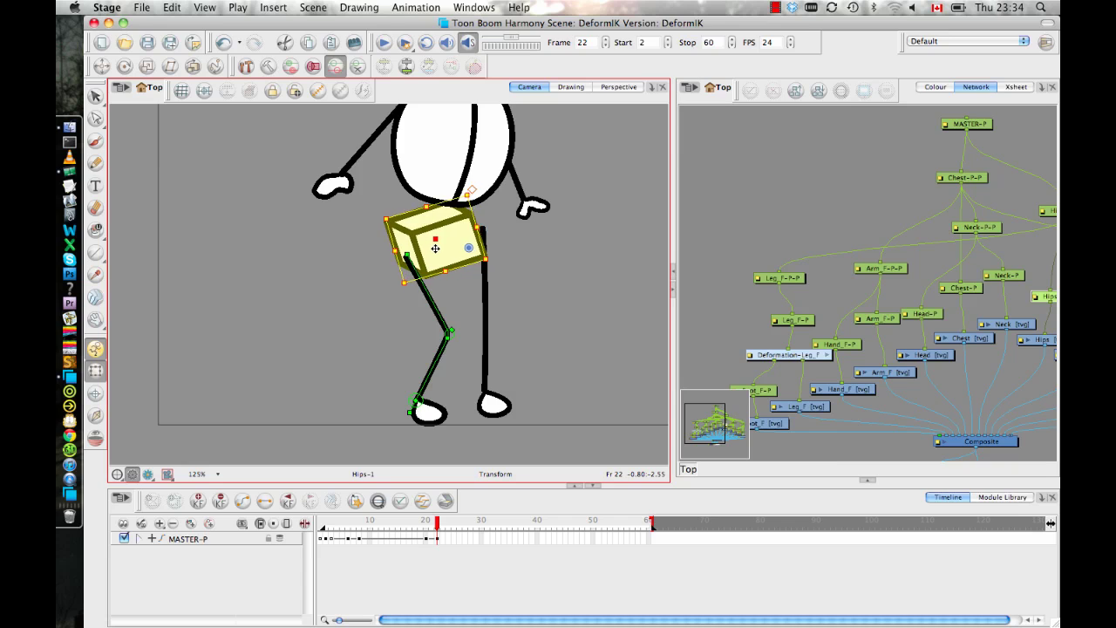
- Nudge the hips back towards the back leg so they cover its upper end at frame 22
{"action": "left_click", "coordinate": [488, 292]}
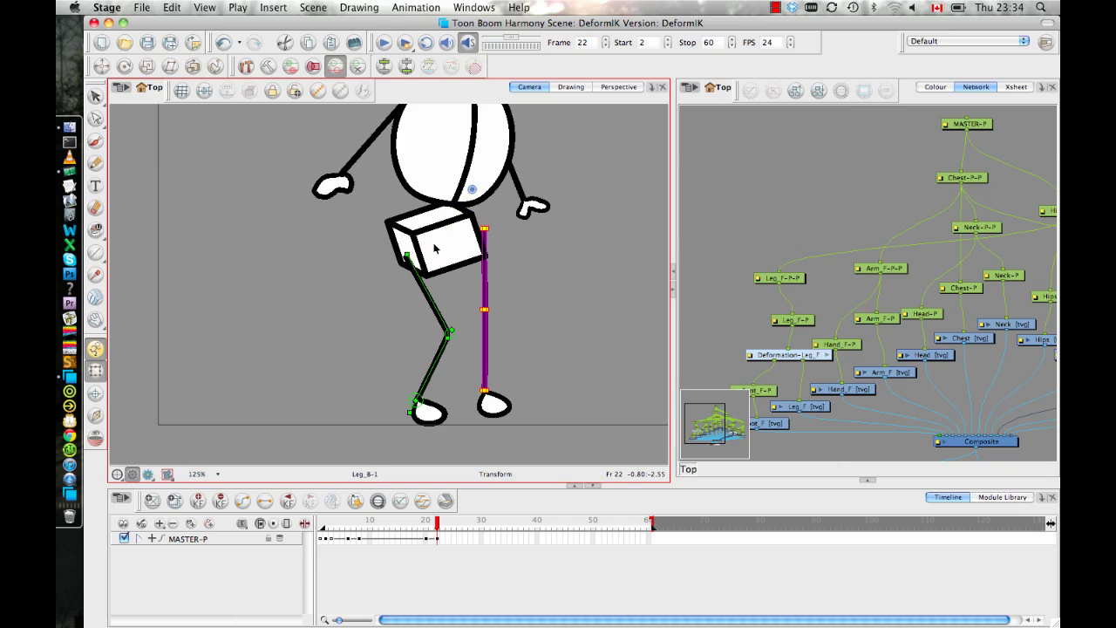
{"action": "left_click", "coordinate": [518, 344]}
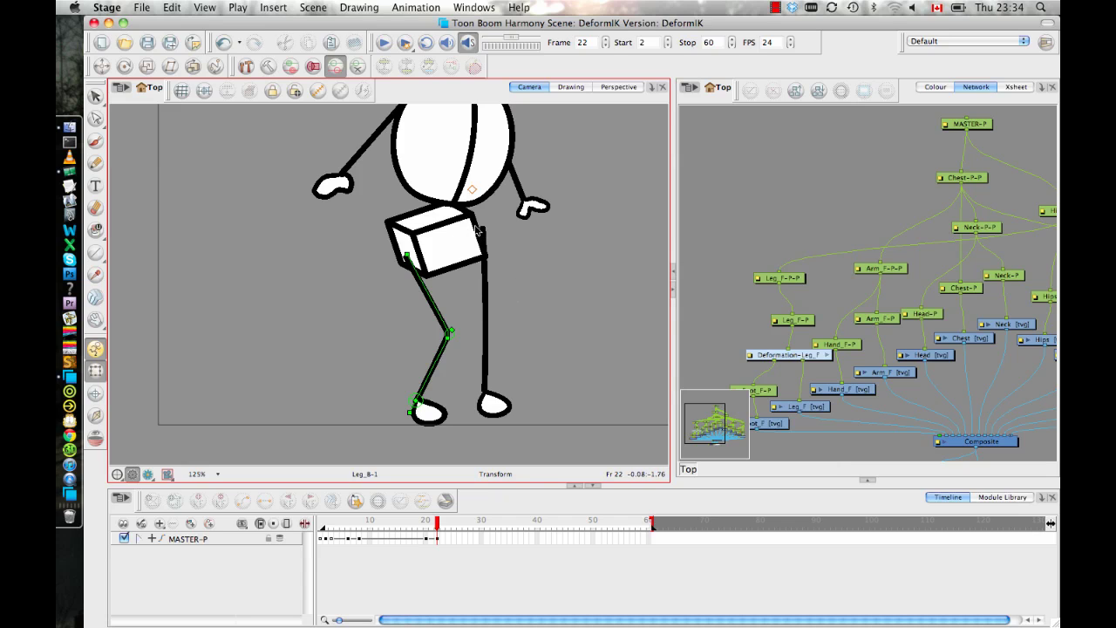
{"action": "left_click", "coordinate": [462, 235]}
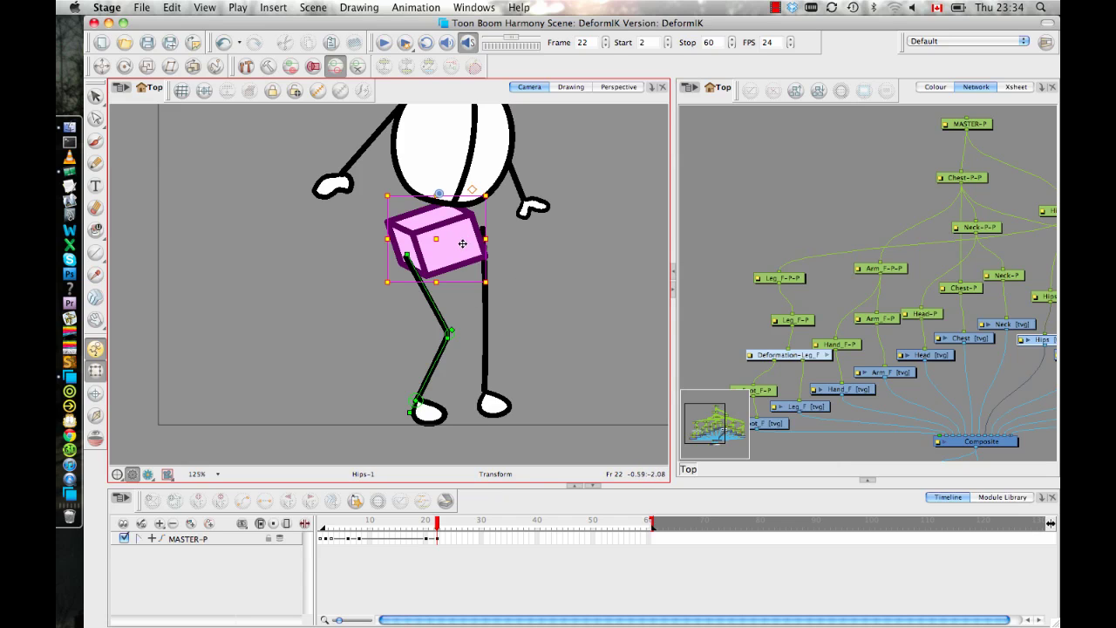
{"action": "left_click", "coordinate": [545, 295]}
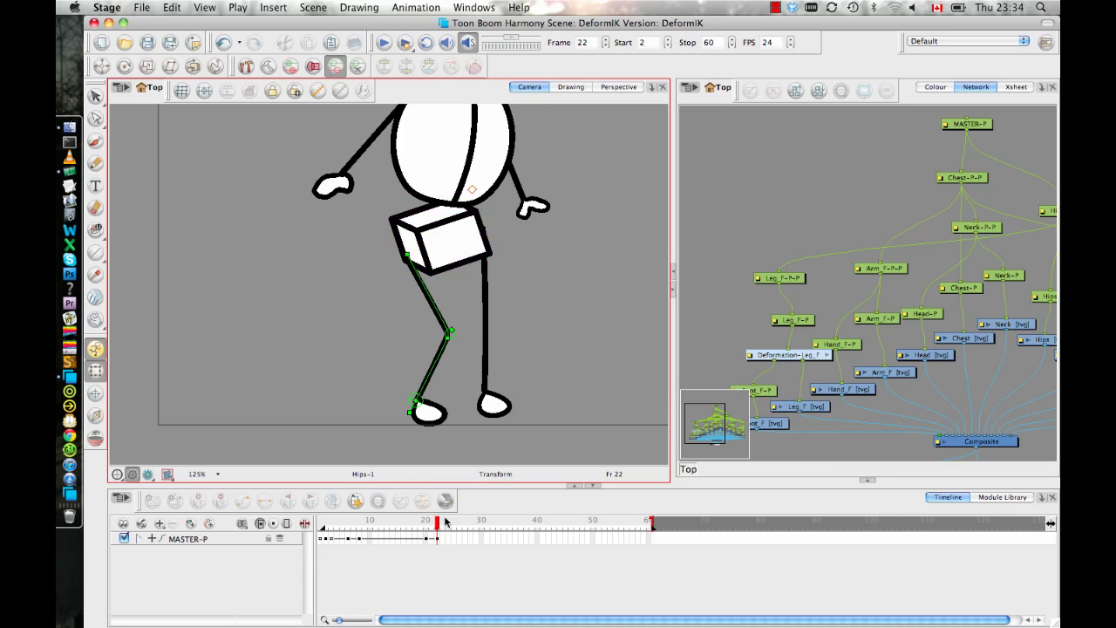
- Compare the front leg and foot between the poses at frames 20 and 22, looking closely at the foot's position
{"action": "left_click_drag", "start_coordinate": [437, 523], "coordinate": [426, 524]}
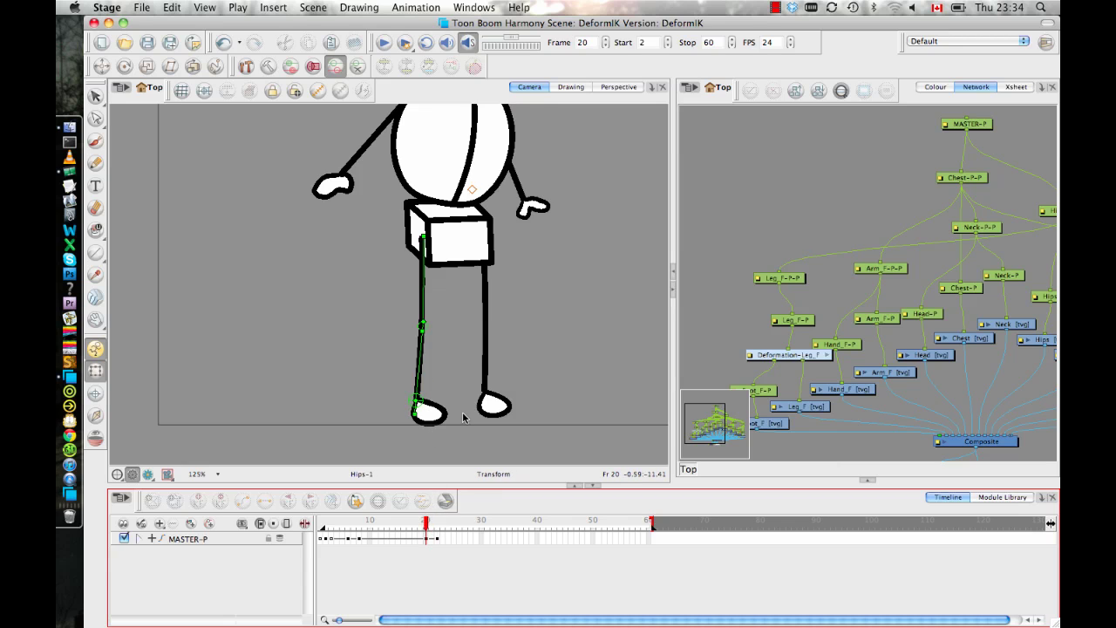
{"action": "scroll", "coordinate": [488, 404], "scroll_direction": "up", "scroll_amount": 1}
{"action": "scroll", "coordinate": [489, 404], "scroll_direction": "up", "scroll_amount": 5}
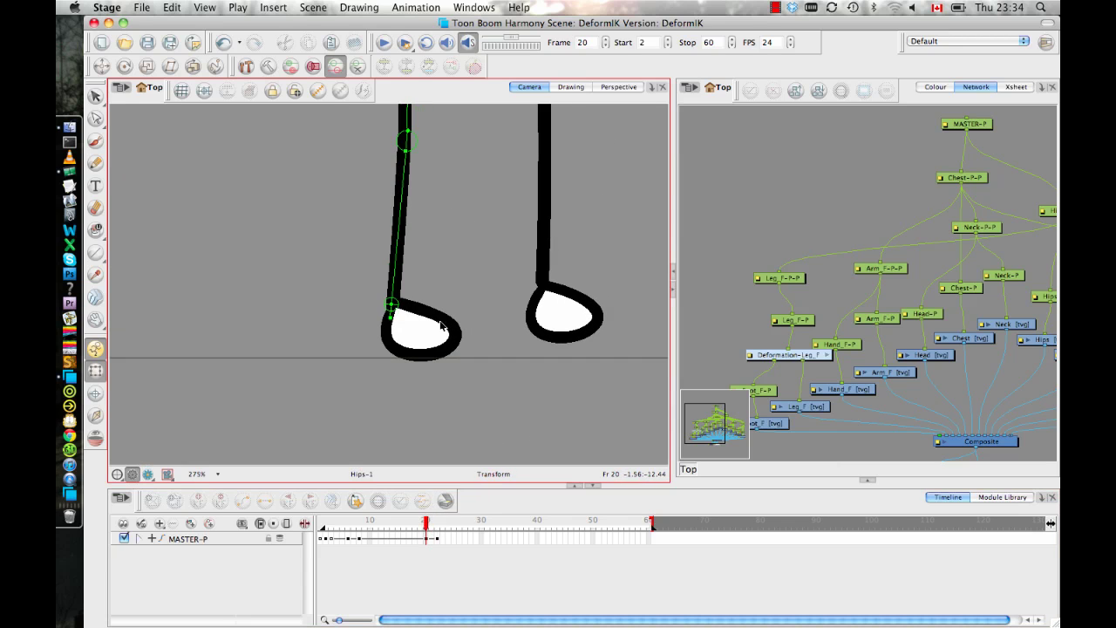
{"action": "left_click", "coordinate": [432, 340]}
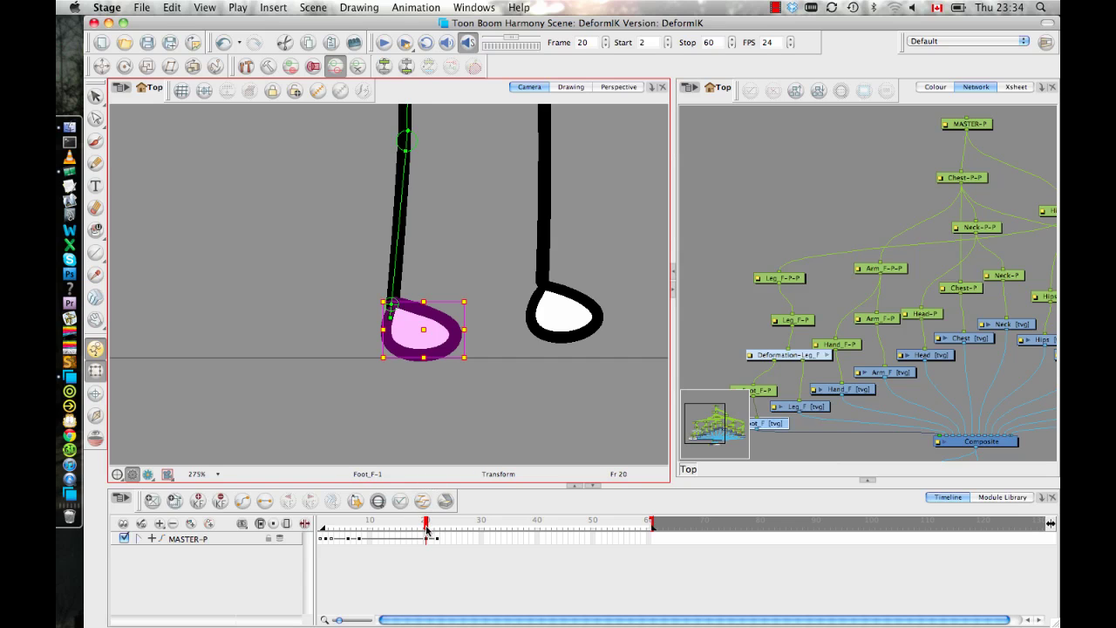
{"action": "left_click", "coordinate": [431, 524]}
{"action": "left_click_drag", "start_coordinate": [431, 525], "coordinate": [425, 525]}
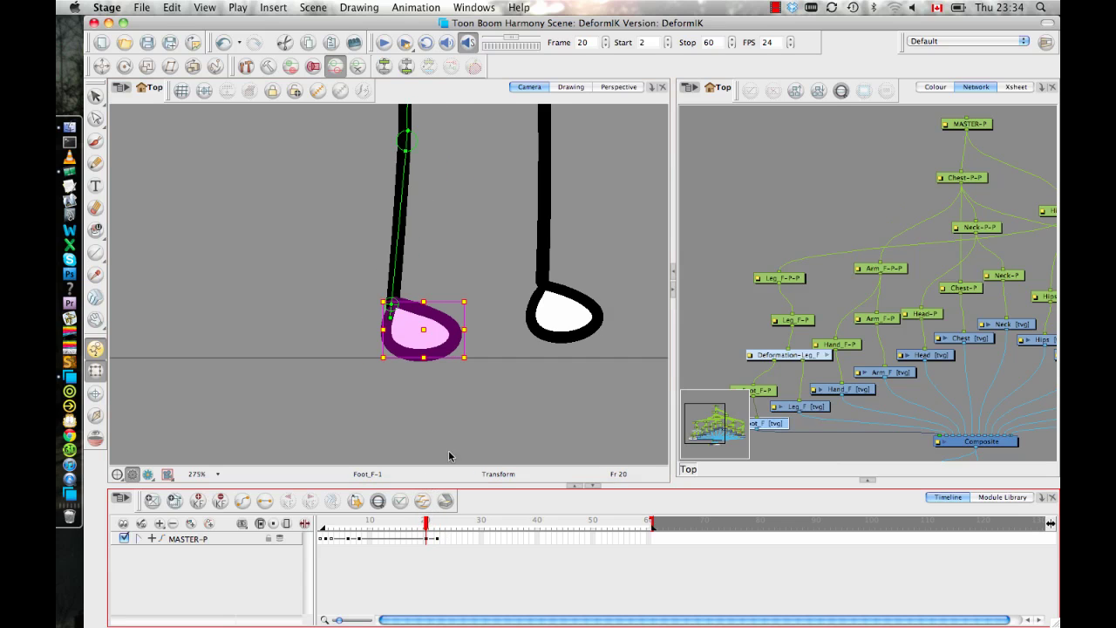
{"action": "scroll", "coordinate": [480, 371], "scroll_direction": "down", "scroll_amount": 5}
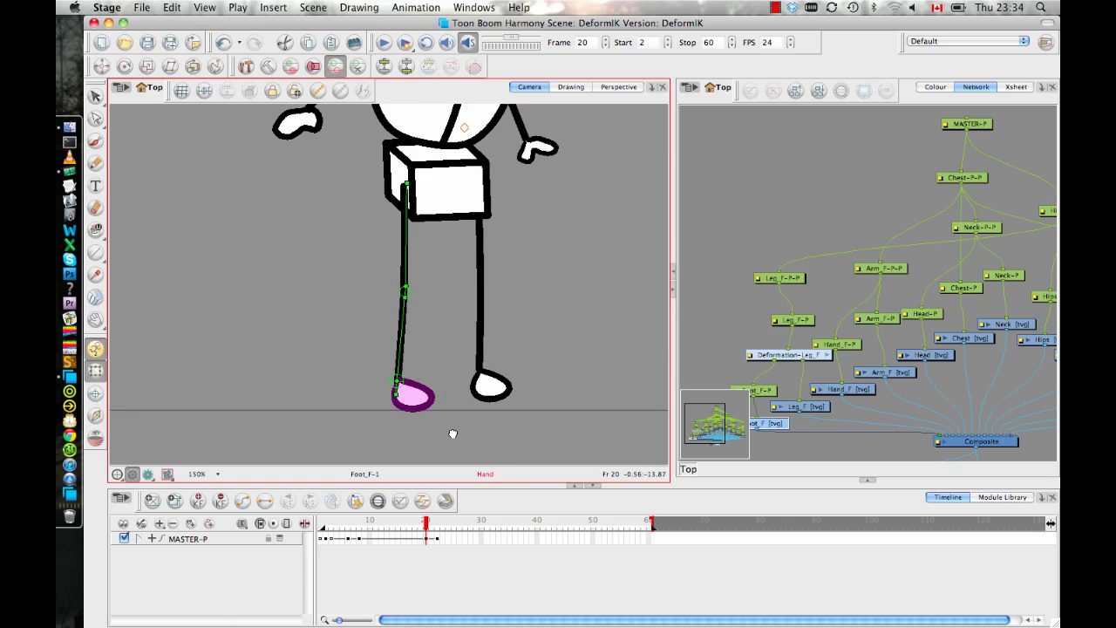
{"action": "mouse_move", "coordinate": [429, 526]}
{"action": "left_mouse_down"}
{"action": "mouse_move", "coordinate": [442, 526]}
{"action": "mouse_move", "coordinate": [426, 525]}
{"action": "left_mouse_up"}
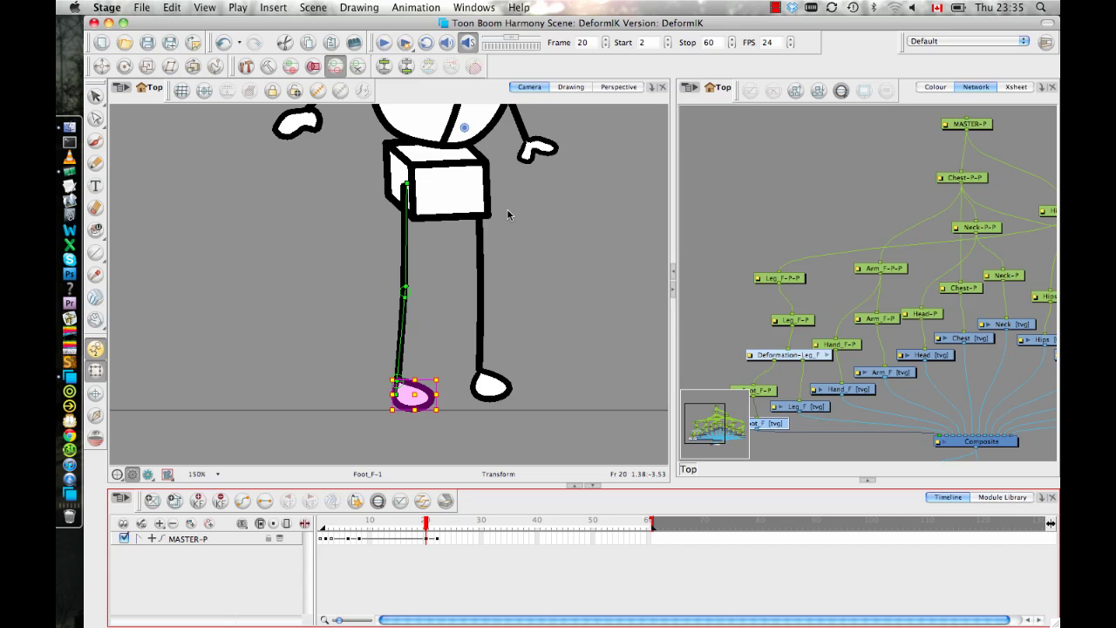
{"action": "left_click", "coordinate": [431, 531]}
{"action": "mouse_move", "coordinate": [430, 531]}
{"action": "left_mouse_down"}
{"action": "mouse_move", "coordinate": [441, 531]}
{"action": "mouse_move", "coordinate": [420, 530]}
{"action": "mouse_move", "coordinate": [437, 531]}
{"action": "left_mouse_up"}
- At frame 22, rotate the chest peg with the head and arms forward, then shift it back over the hips
{"action": "scroll", "coordinate": [512, 326], "scroll_direction": "down", "scroll_amount": 3}
{"action": "scroll", "coordinate": [456, 410], "scroll_direction": "up", "scroll_amount": 2}
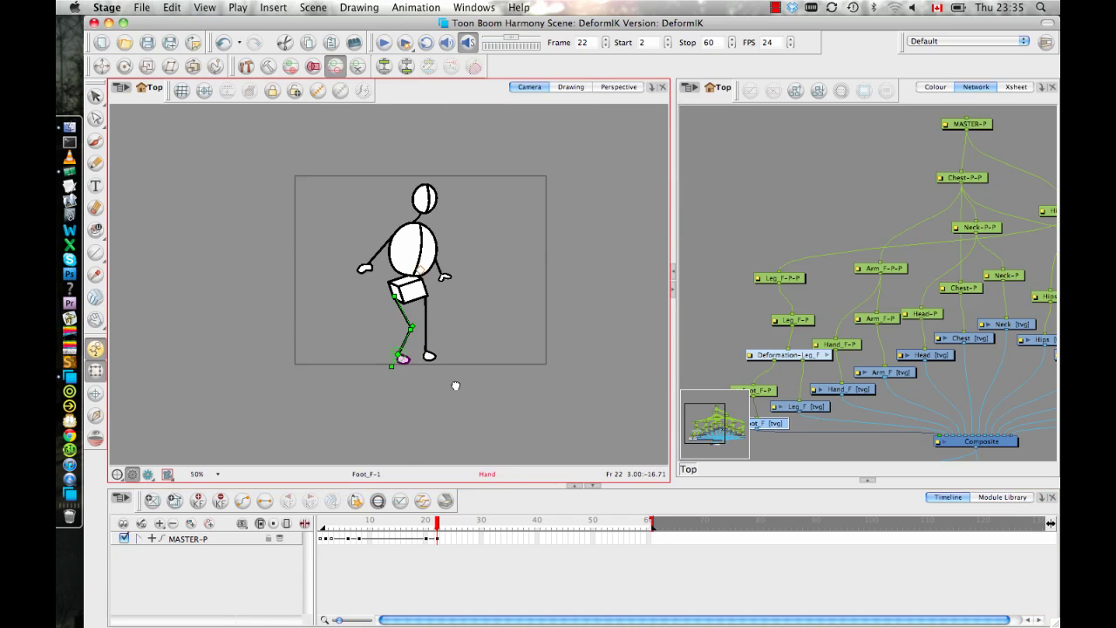
{"action": "left_click", "coordinate": [435, 229]}
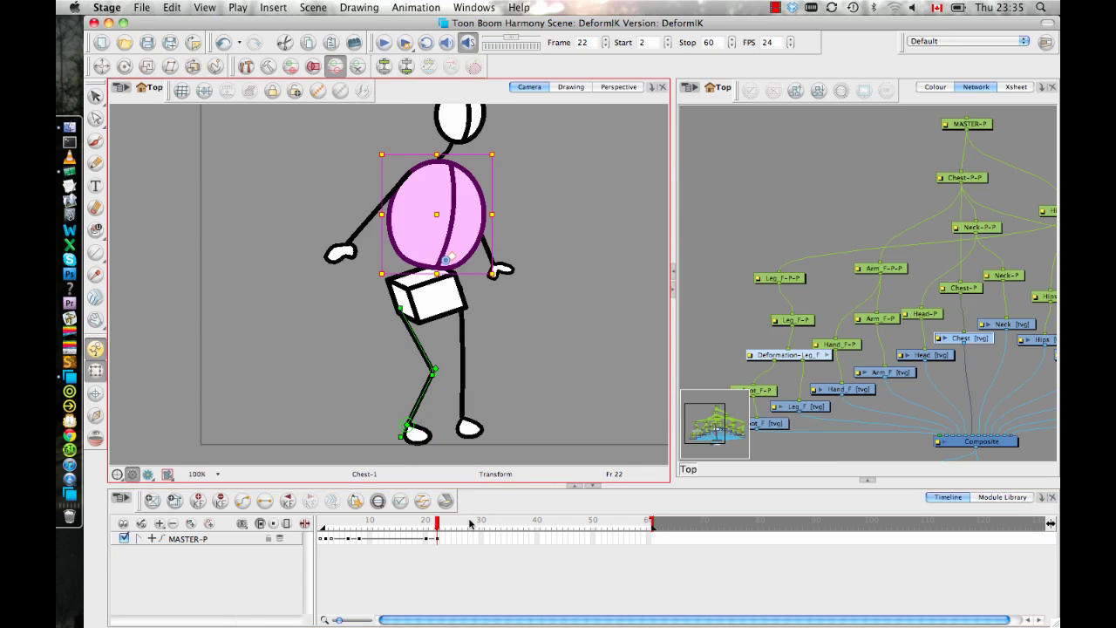
{"action": "left_click_drag", "start_coordinate": [436, 531], "coordinate": [421, 529]}
{"action": "left_click_drag", "start_coordinate": [436, 530], "coordinate": [438, 527]}
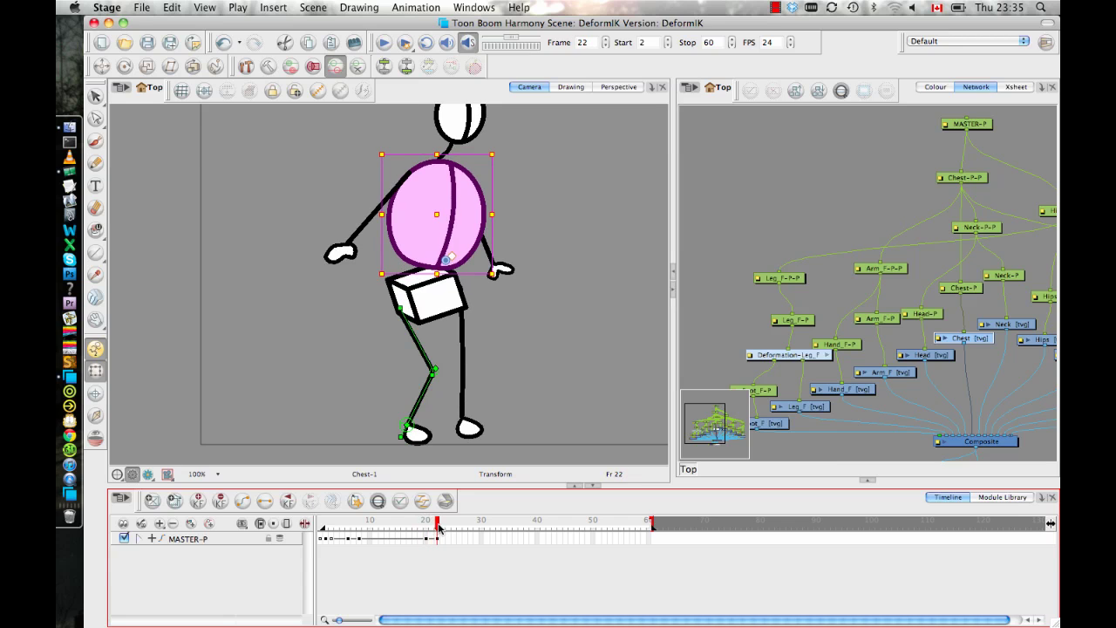
{"action": "left_click", "coordinate": [558, 241]}
{"action": "left_click", "coordinate": [455, 202]}
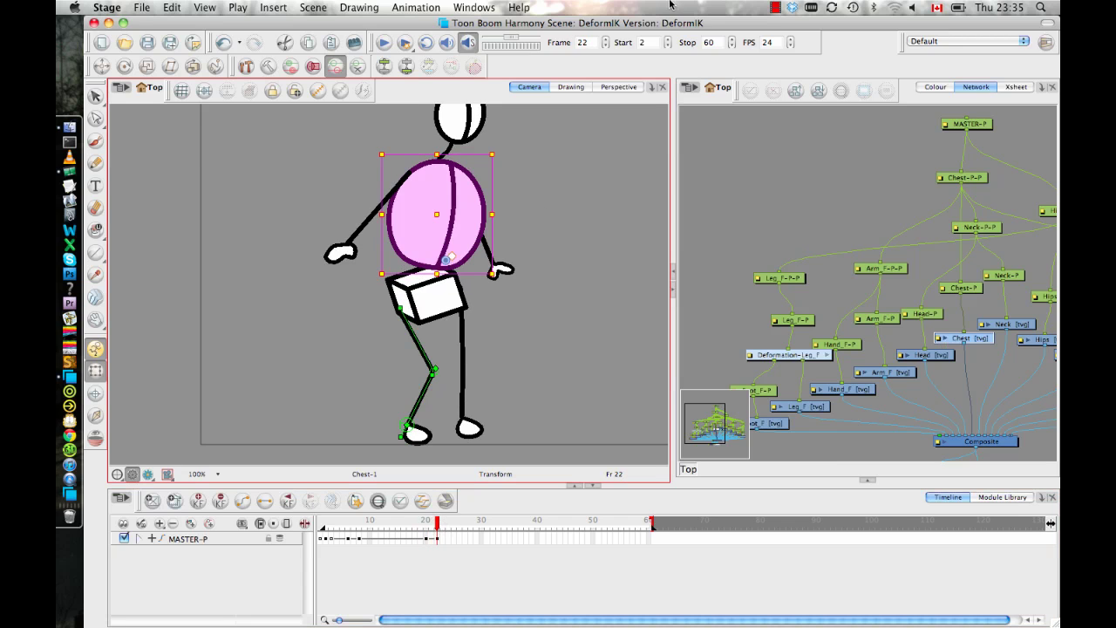
{"action": "key", "text": "b"}
{"action": "key", "text": "b"}
{"action": "left_click_drag", "start_coordinate": [523, 281], "coordinate": [518, 299]}
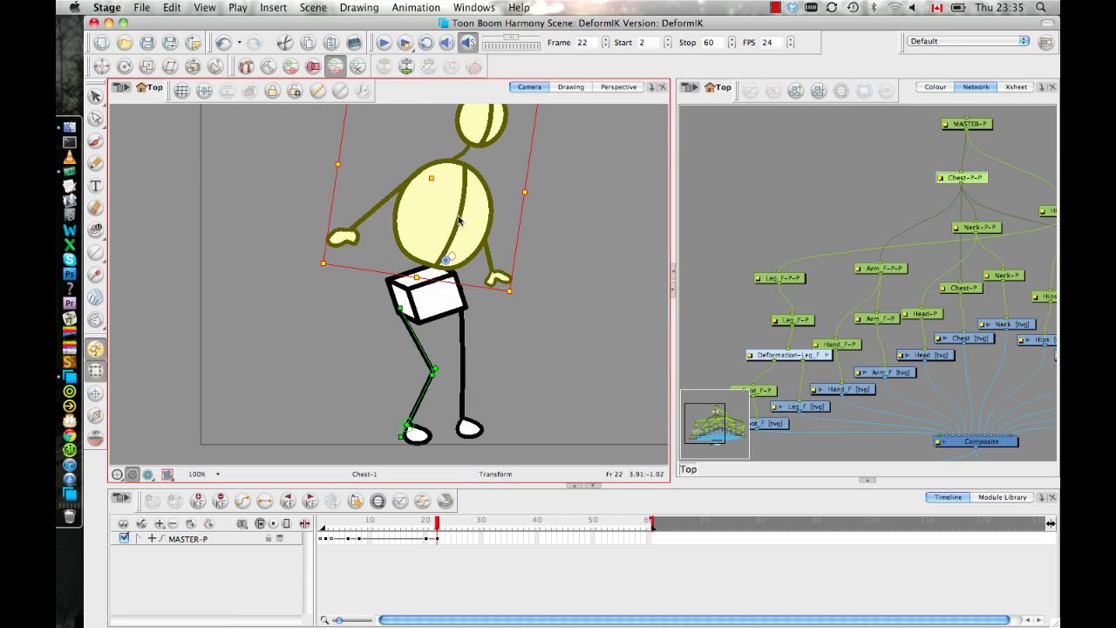
{"action": "left_click_drag", "start_coordinate": [454, 220], "coordinate": [440, 222]}
{"action": "left_click", "coordinate": [553, 276]}
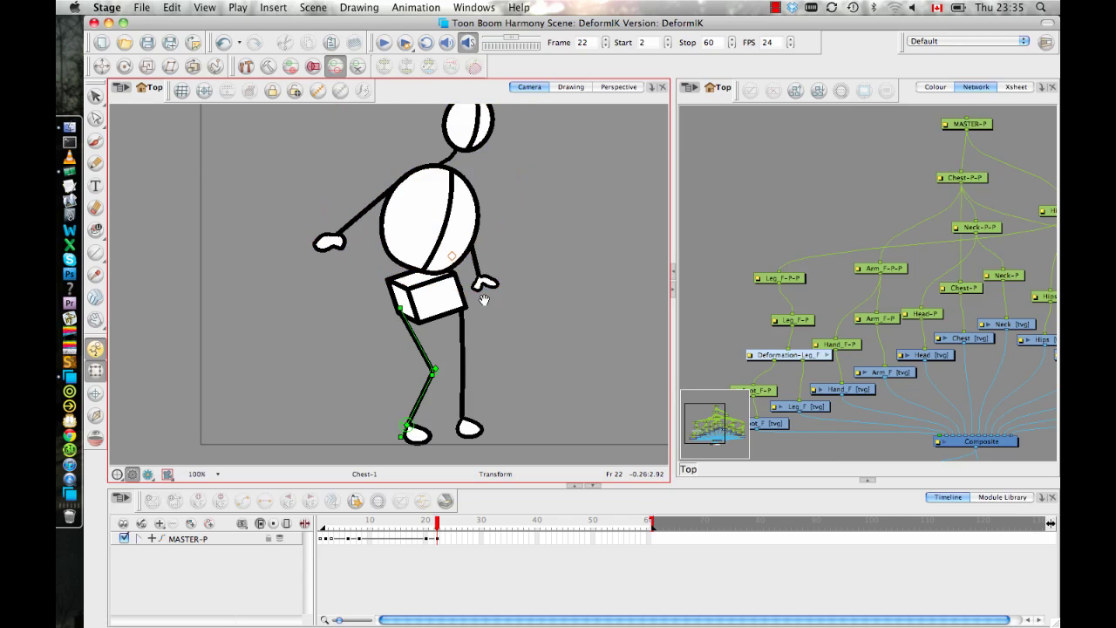
- Try to rotate the hips' parent peg together with both legs at frame 22
{"action": "left_click_drag", "start_coordinate": [485, 300], "coordinate": [508, 311]}
{"action": "key", "text": "1"}
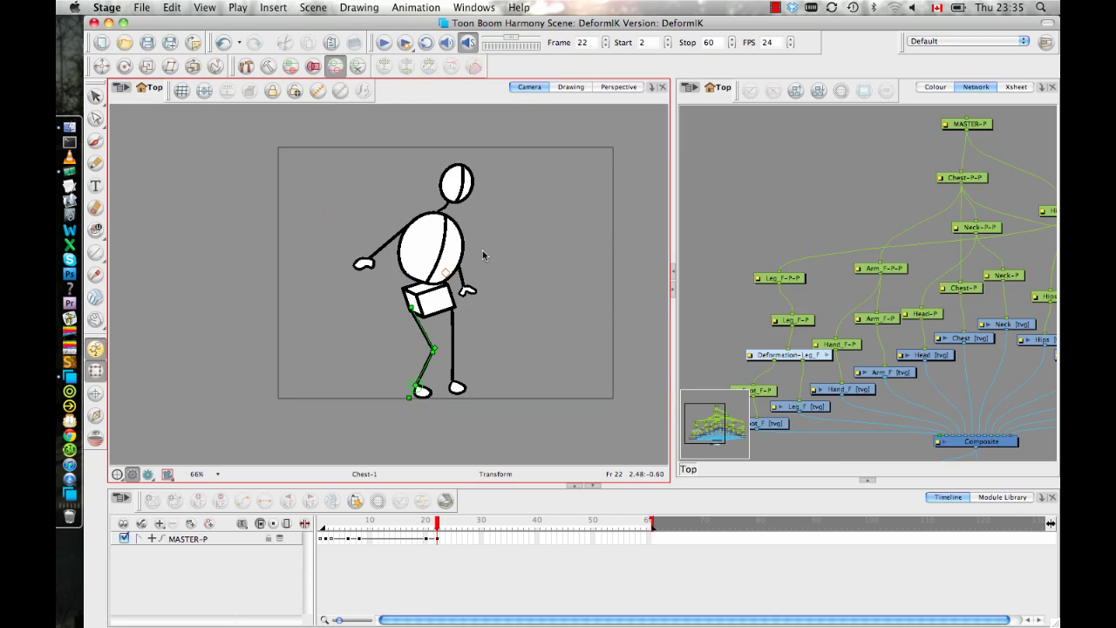
{"action": "left_click", "coordinate": [469, 277]}
{"action": "left_click", "coordinate": [436, 309]}
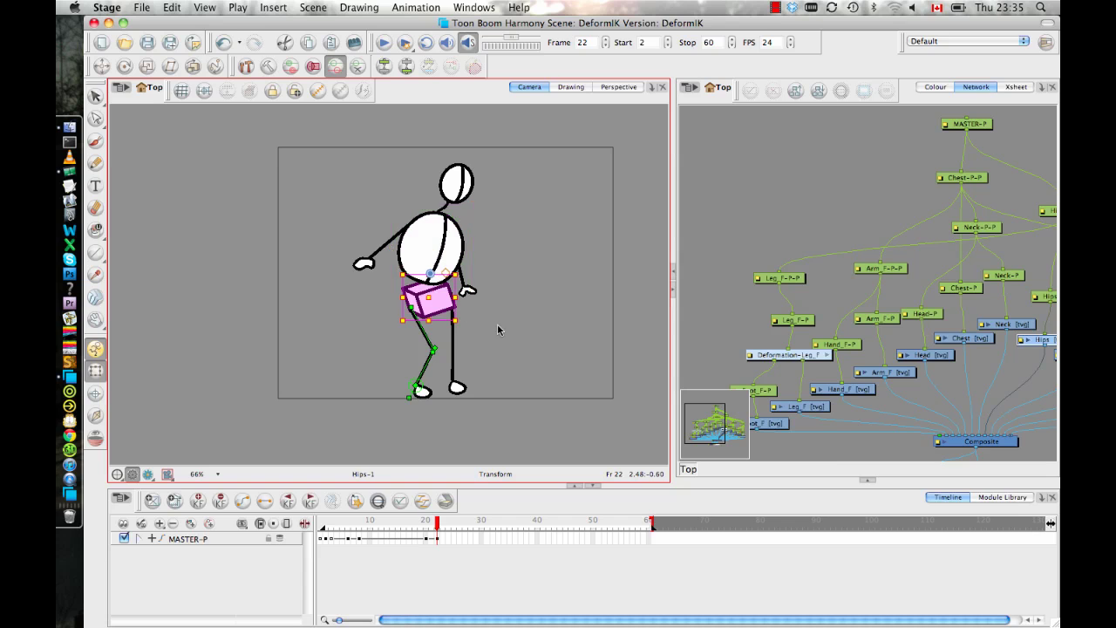
{"action": "key", "text": "b"}
{"action": "key", "text": "b"}
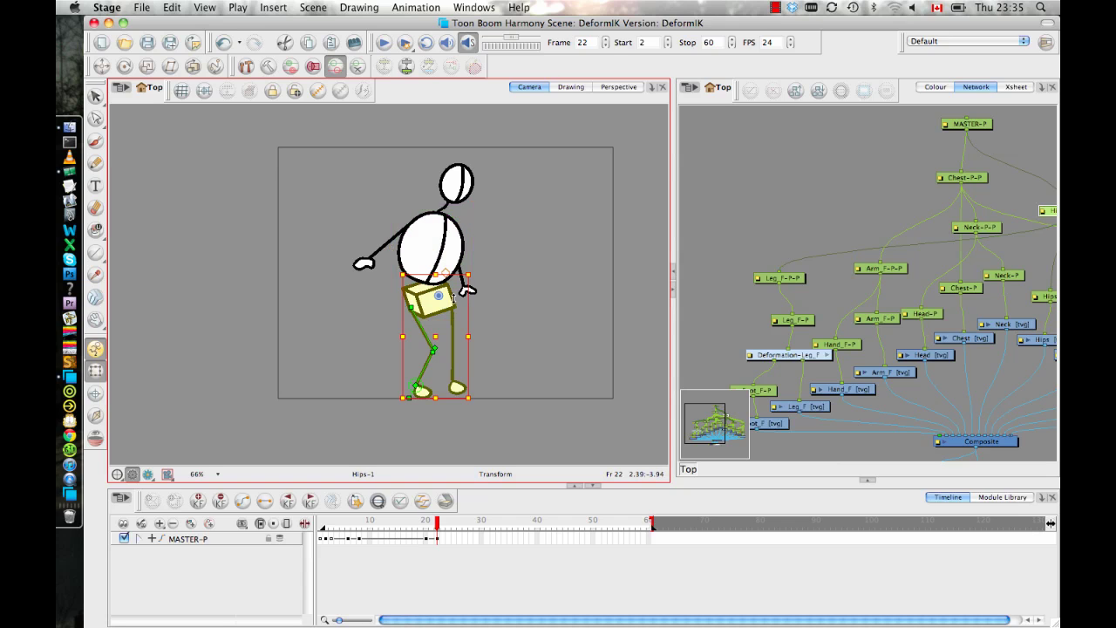
{"action": "mouse_move", "coordinate": [479, 397]}
{"action": "left_mouse_down"}
{"action": "mouse_move", "coordinate": [465, 403]}
{"action": "mouse_move", "coordinate": [494, 385]}
{"action": "left_mouse_up"}
- Try to rotate the hips on their own peg at frame 22, then undo the rotation
{"action": "left_click", "coordinate": [429, 298]}
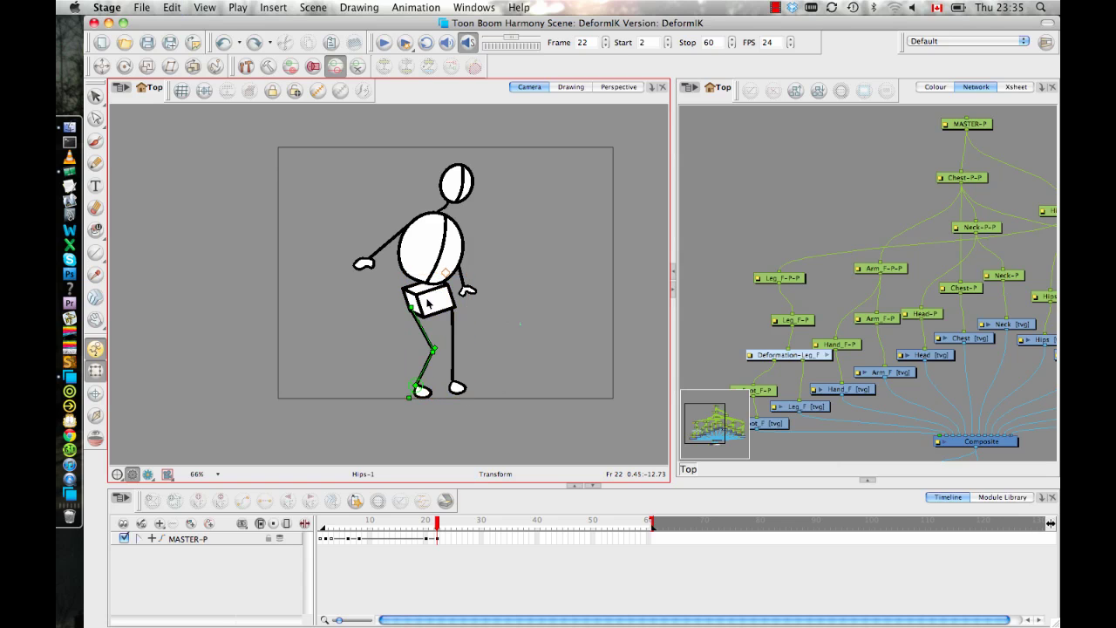
{"action": "key", "text": "b"}
{"action": "mouse_move", "coordinate": [463, 327]}
{"action": "left_mouse_down"}
{"action": "mouse_move", "coordinate": [457, 334]}
{"action": "mouse_move", "coordinate": [481, 323]}
{"action": "left_mouse_up"}
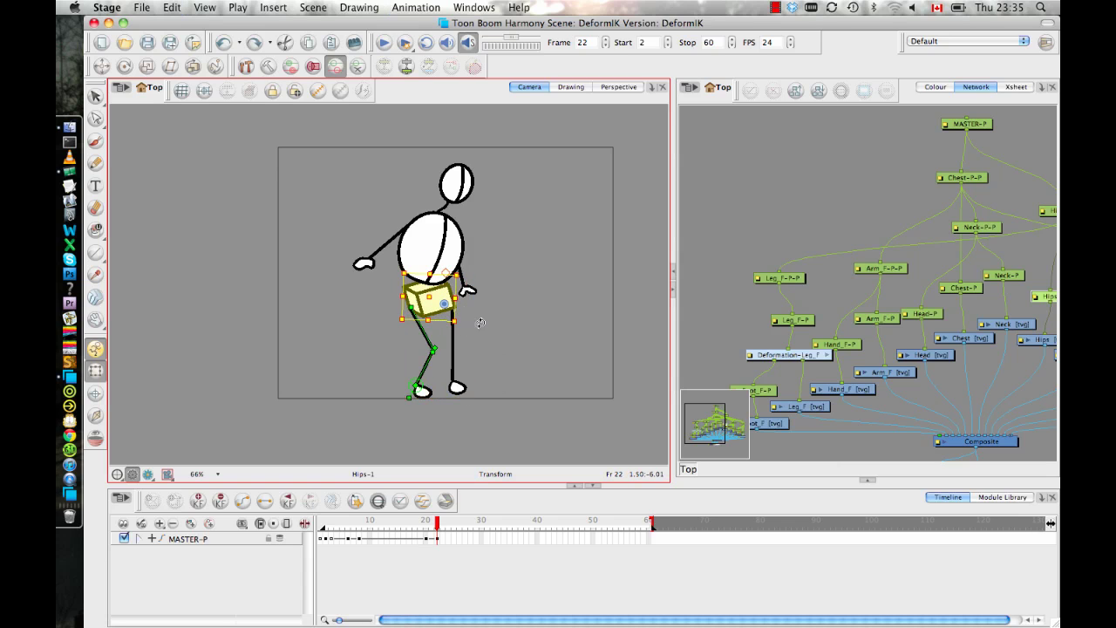
{"action": "key", "text": "super+z"}
- Try to shift the front leg's deformation chain by its ankle while the foot stays in place at frame 22, then undo the move
{"action": "left_click", "coordinate": [427, 396]}
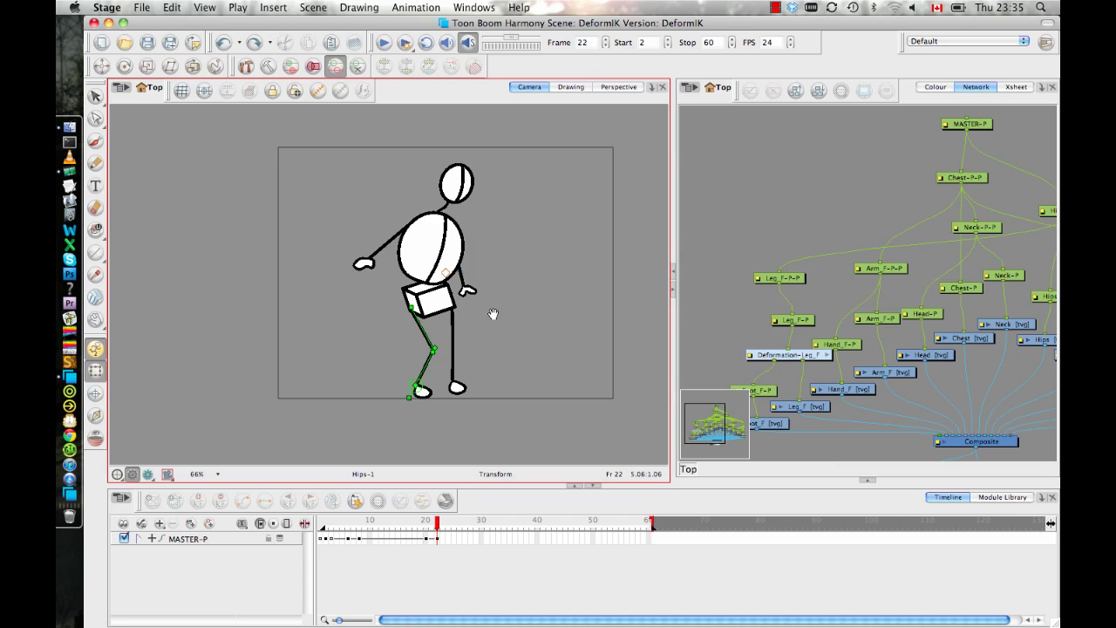
{"action": "scroll", "coordinate": [494, 314], "scroll_direction": "up", "scroll_amount": 2}
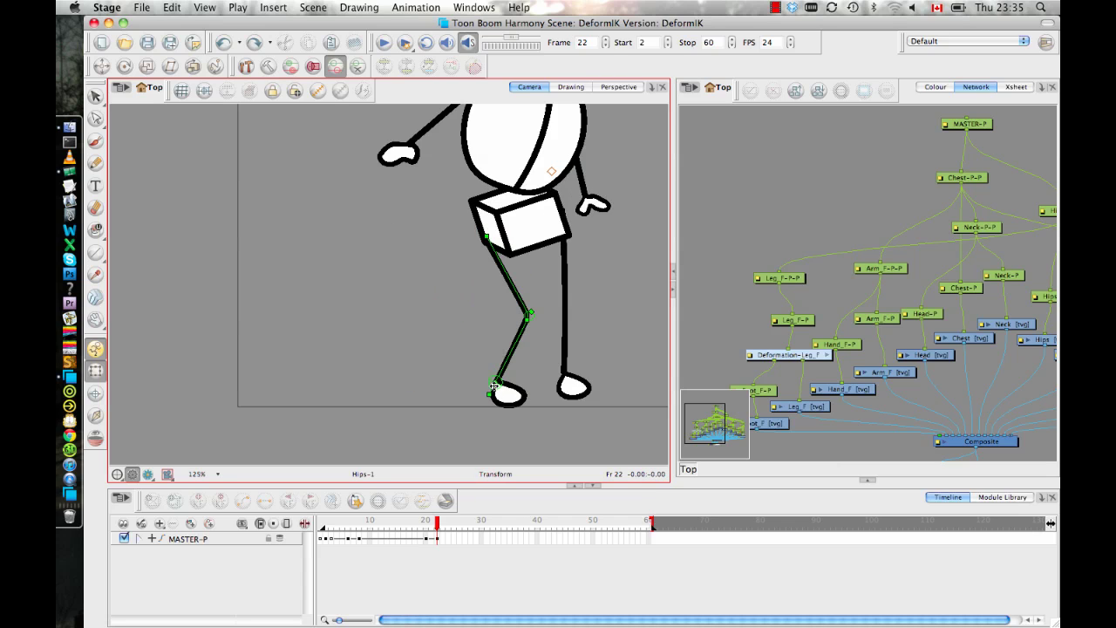
{"action": "left_click_drag", "start_coordinate": [494, 386], "coordinate": [479, 384]}
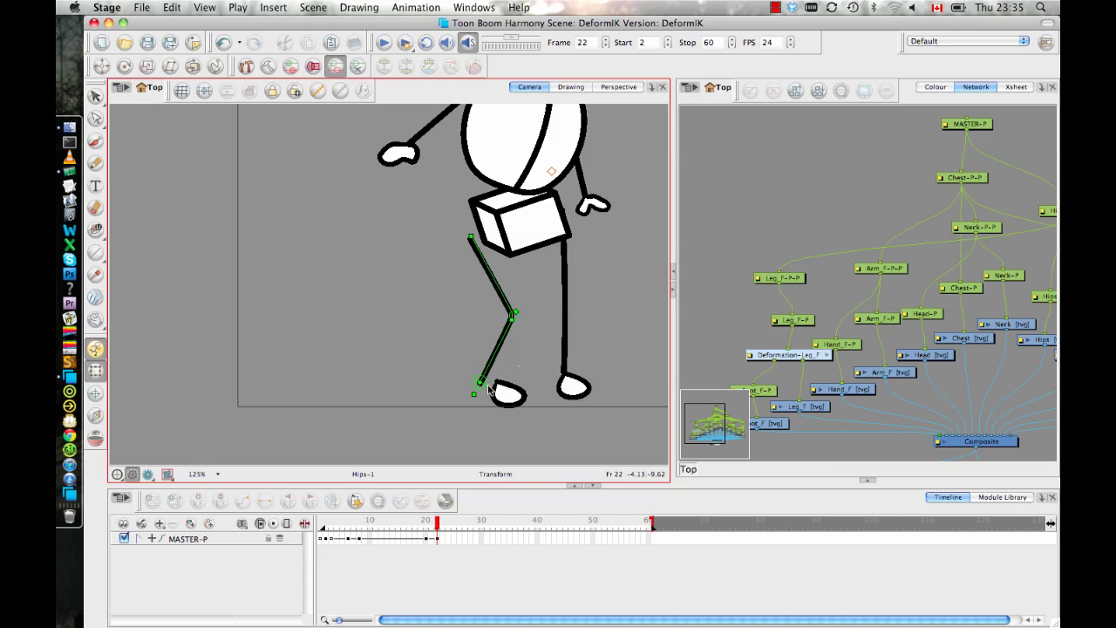
{"action": "left_click", "coordinate": [502, 393]}
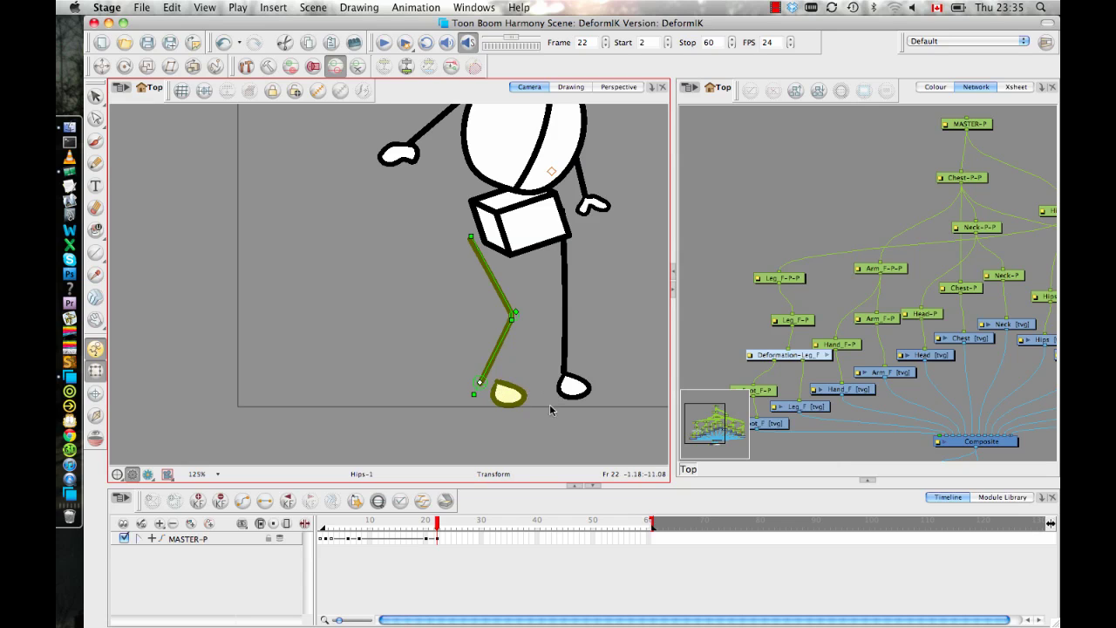
{"action": "key", "text": "ctrl+z"}
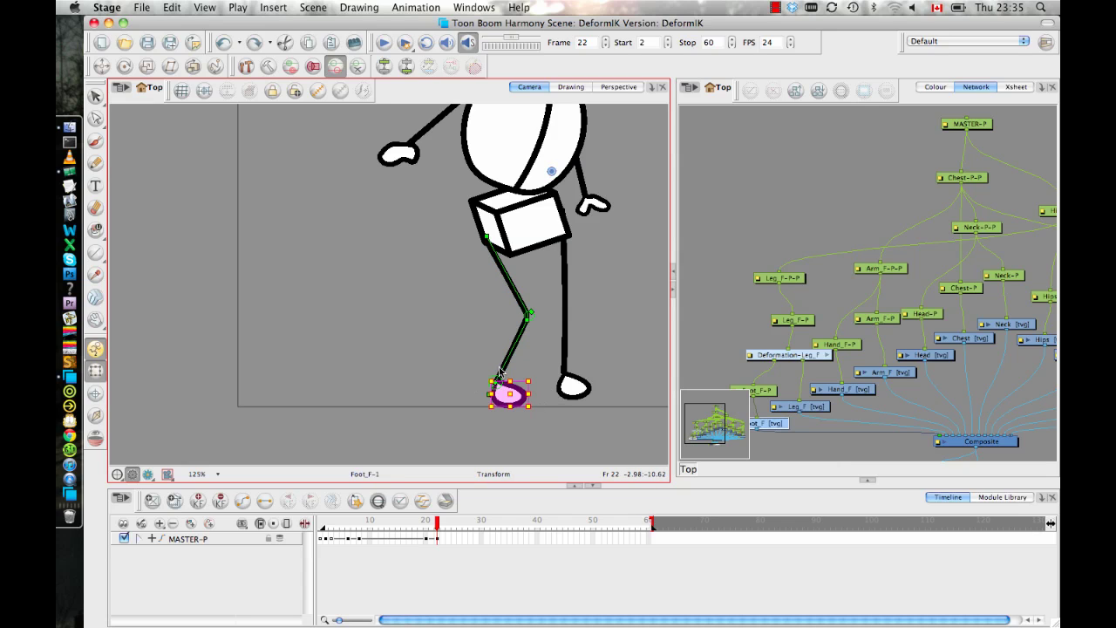
{"action": "left_click", "coordinate": [541, 363]}
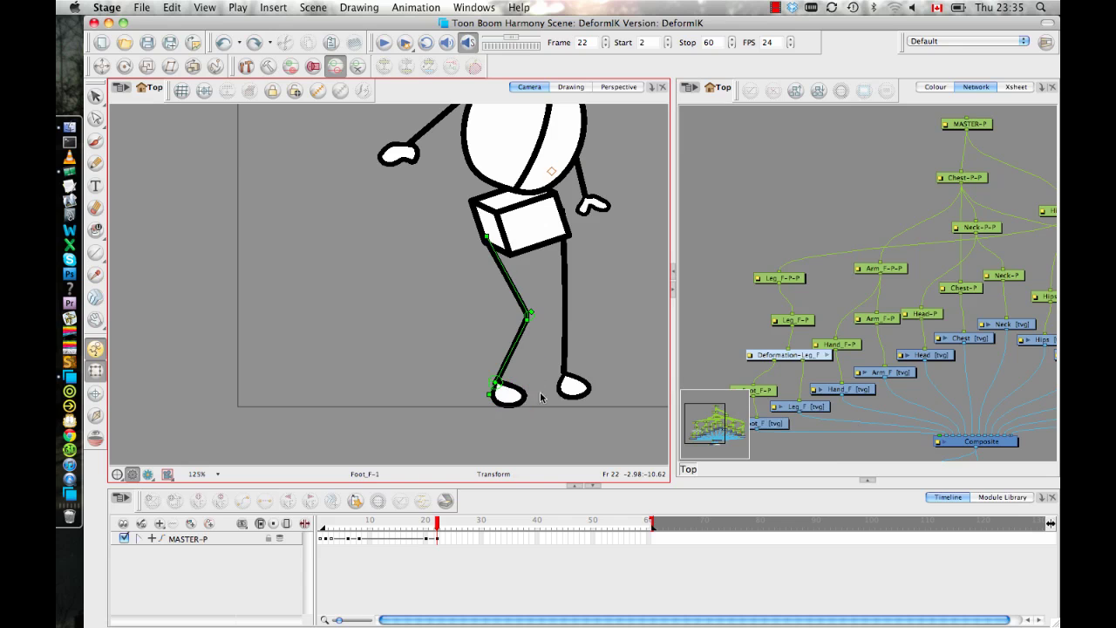
- Compare the full-body poses at frames 20 and 22, examining how the front leg and foot line up
{"action": "left_click", "coordinate": [427, 524]}
{"action": "mouse_move", "coordinate": [429, 528]}
{"action": "left_mouse_down"}
{"action": "mouse_move", "coordinate": [443, 527]}
{"action": "mouse_move", "coordinate": [419, 527]}
{"action": "mouse_move", "coordinate": [438, 527]}
{"action": "left_mouse_up"}
{"action": "left_click_drag", "start_coordinate": [548, 335], "coordinate": [518, 348]}
{"action": "key", "text": "1"}
{"action": "key", "text": "1"}
{"action": "key", "text": "1"}
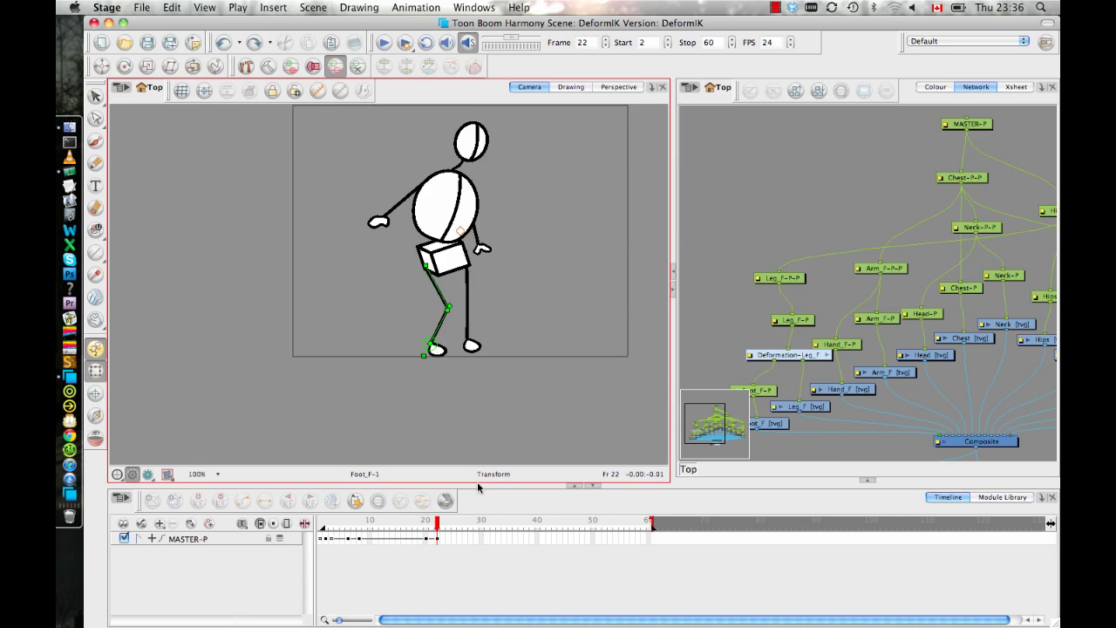
{"action": "left_click_drag", "start_coordinate": [436, 528], "coordinate": [428, 526]}
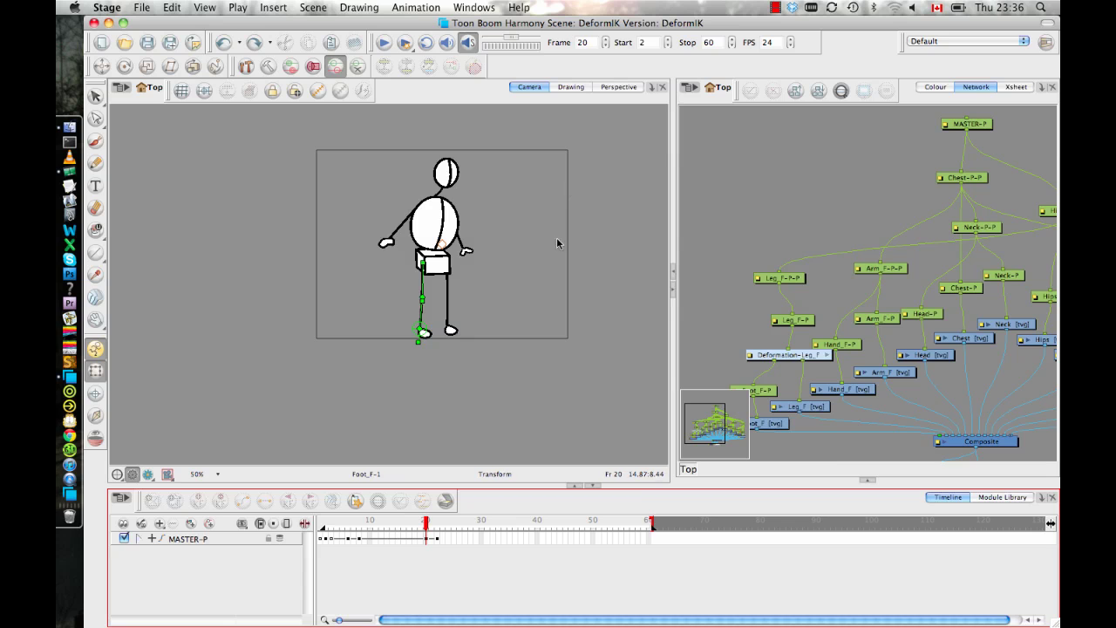
{"action": "key", "text": "space"}
{"action": "left_click_drag", "start_coordinate": [434, 380], "coordinate": [407, 382]}
{"action": "key", "text": "2"}
{"action": "key", "text": "2"}
{"action": "key", "text": "2"}
- At frame 3, raise the front leg's top deformation point into the hips and smooth the bend at the knee
{"action": "left_click", "coordinate": [331, 540]}
{"action": "key", "text": "space"}
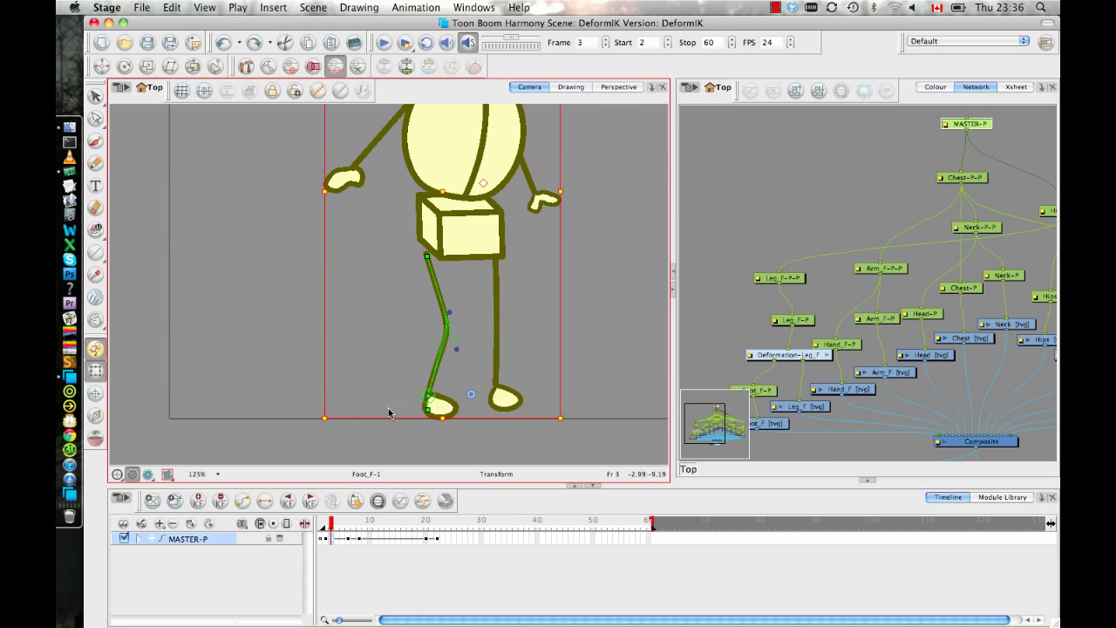
{"action": "left_click", "coordinate": [332, 540]}
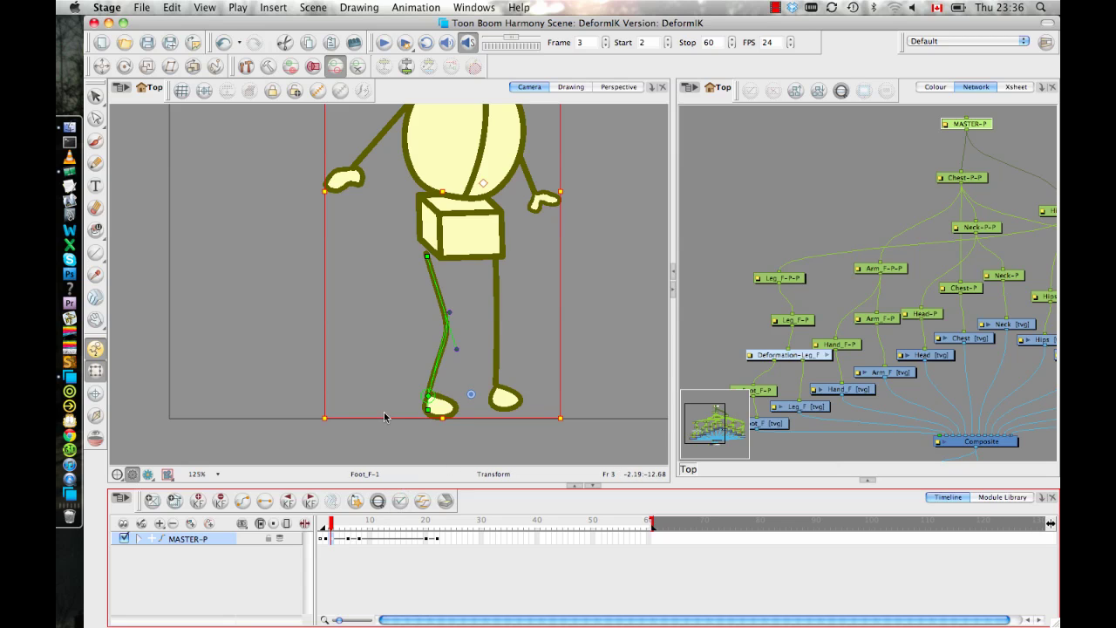
{"action": "left_click", "coordinate": [436, 303]}
{"action": "left_click", "coordinate": [425, 255]}
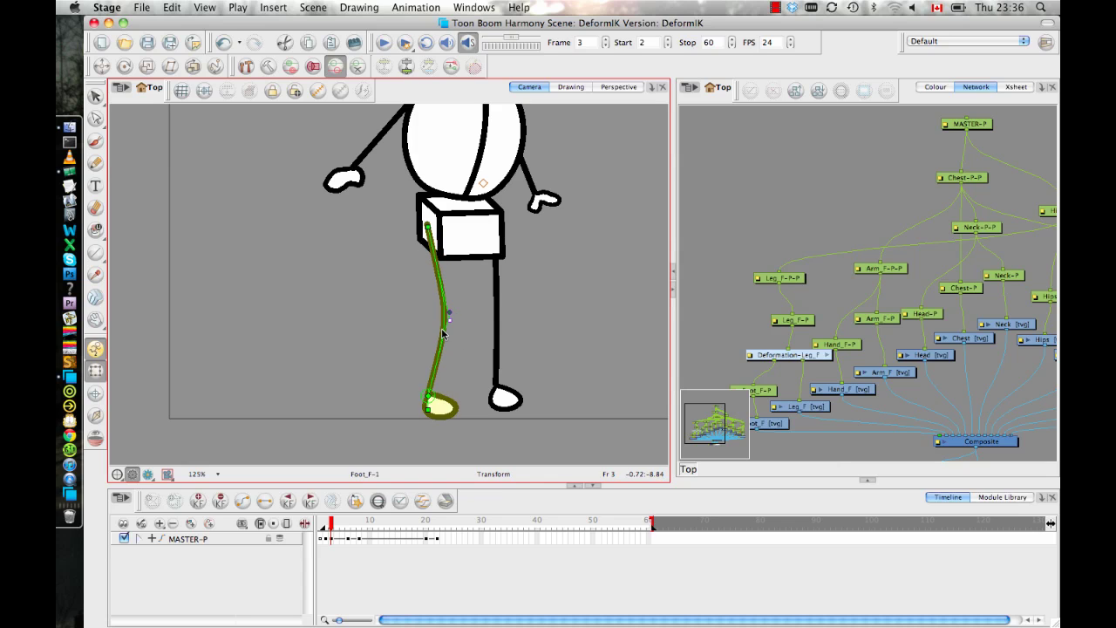
- Copy the MASTER-P pose from frame 3 and paste it at frame 25
{"action": "left_click", "coordinate": [332, 540]}
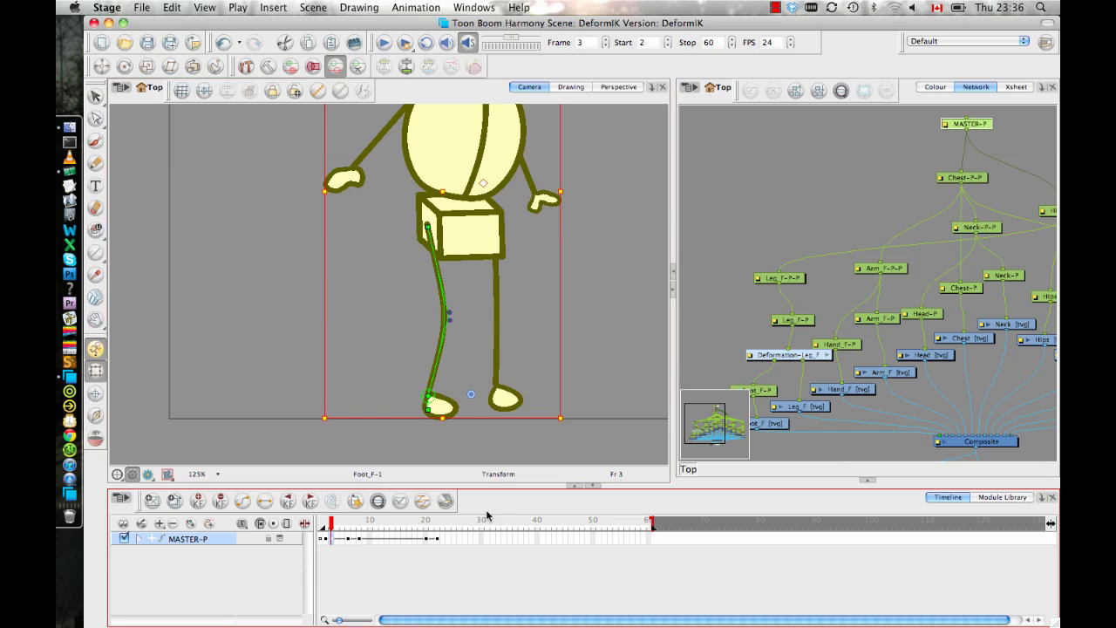
{"action": "left_click", "coordinate": [456, 544]}
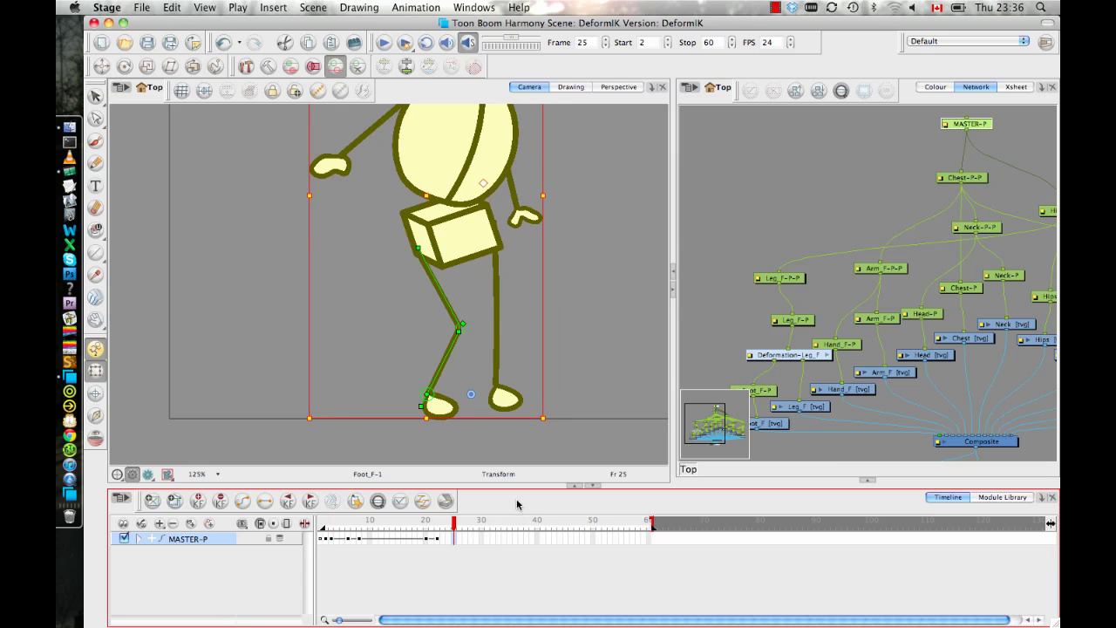
{"action": "left_click", "coordinate": [616, 319]}
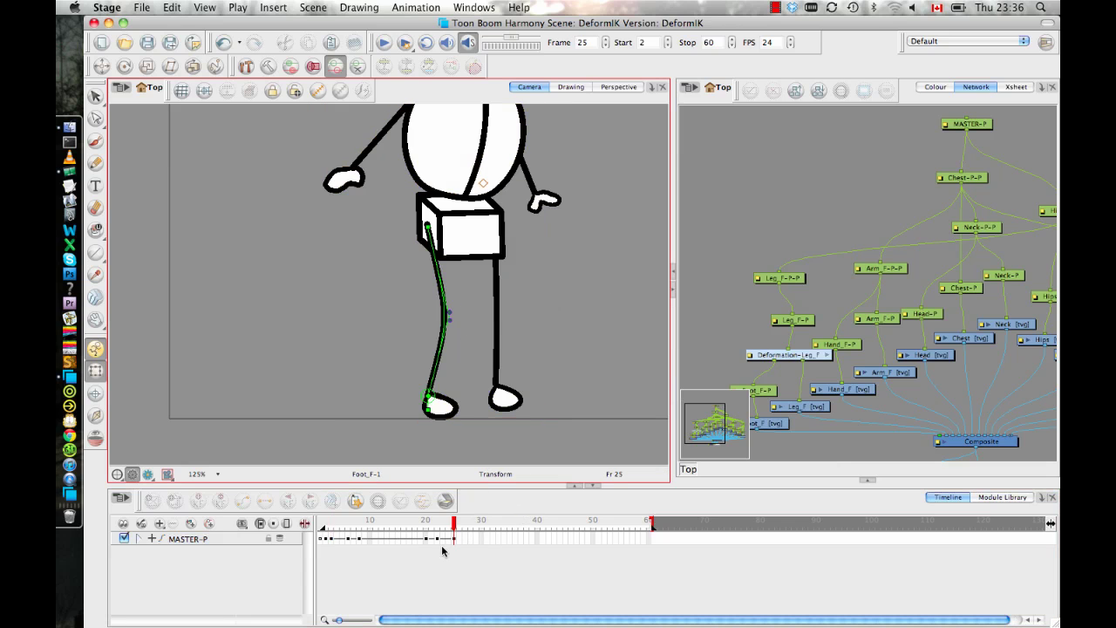
- At frame 27, lower the front leg's top deformation point below the hips and adjust the curve handles to bend the knee forward
{"action": "key", "text": "space"}
{"action": "left_click_drag", "start_coordinate": [495, 358], "coordinate": [467, 371]}
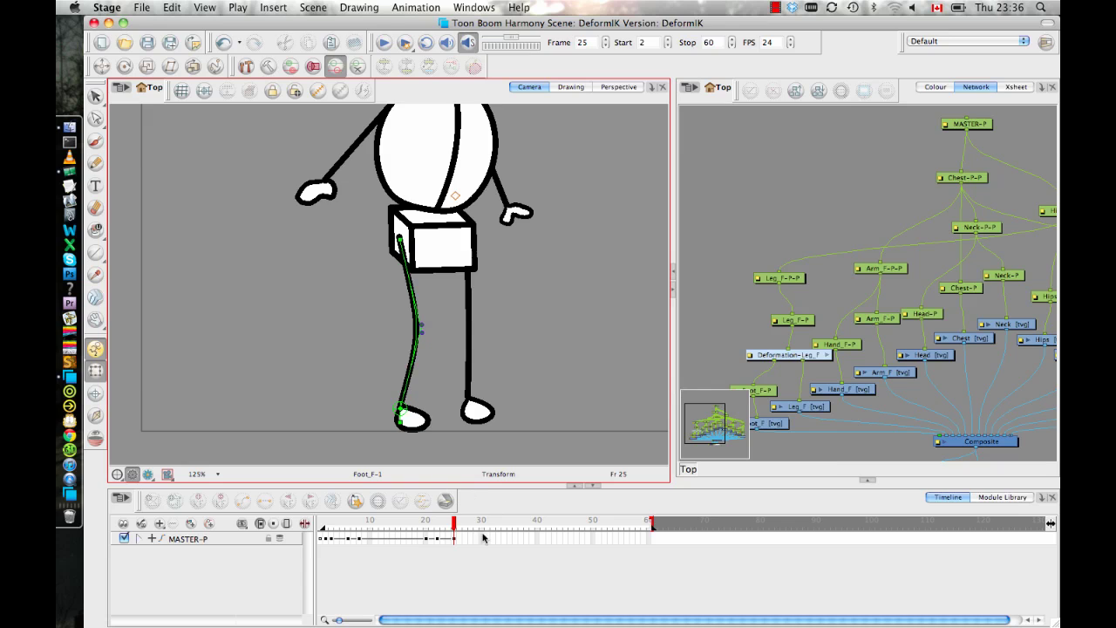
{"action": "left_click_drag", "start_coordinate": [455, 523], "coordinate": [465, 526]}
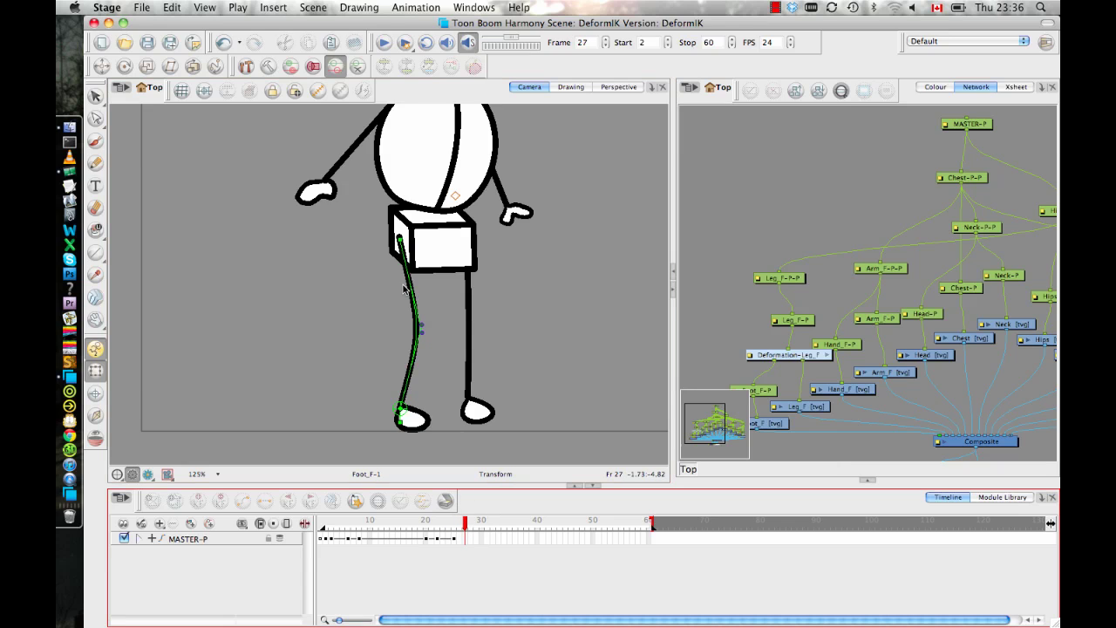
{"action": "left_click_drag", "start_coordinate": [420, 334], "coordinate": [418, 309]}
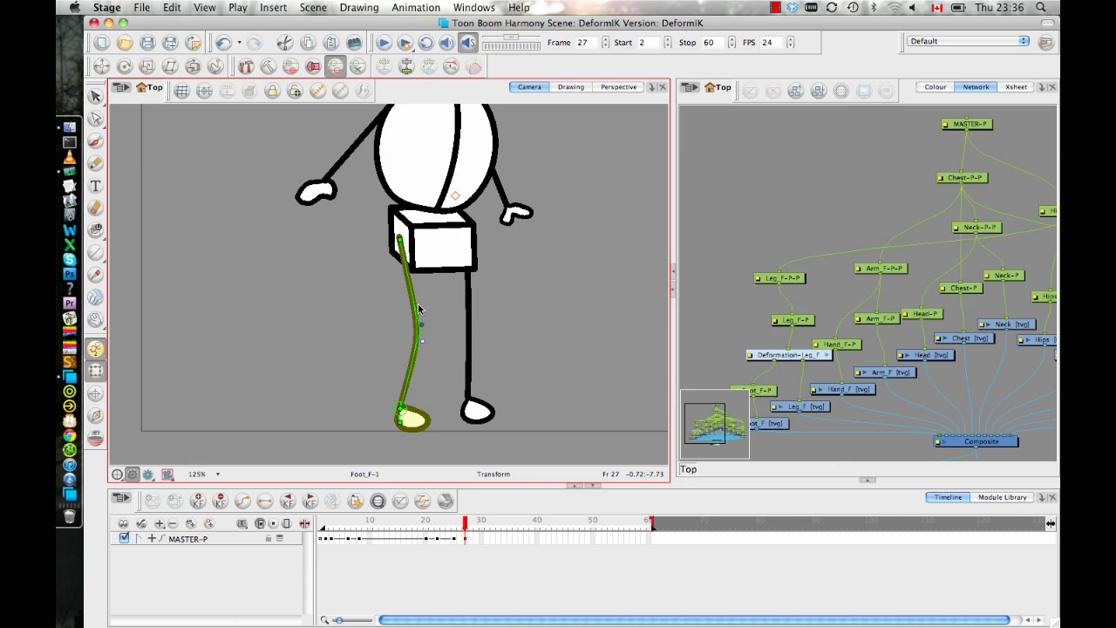
{"action": "left_click_drag", "start_coordinate": [397, 243], "coordinate": [402, 281]}
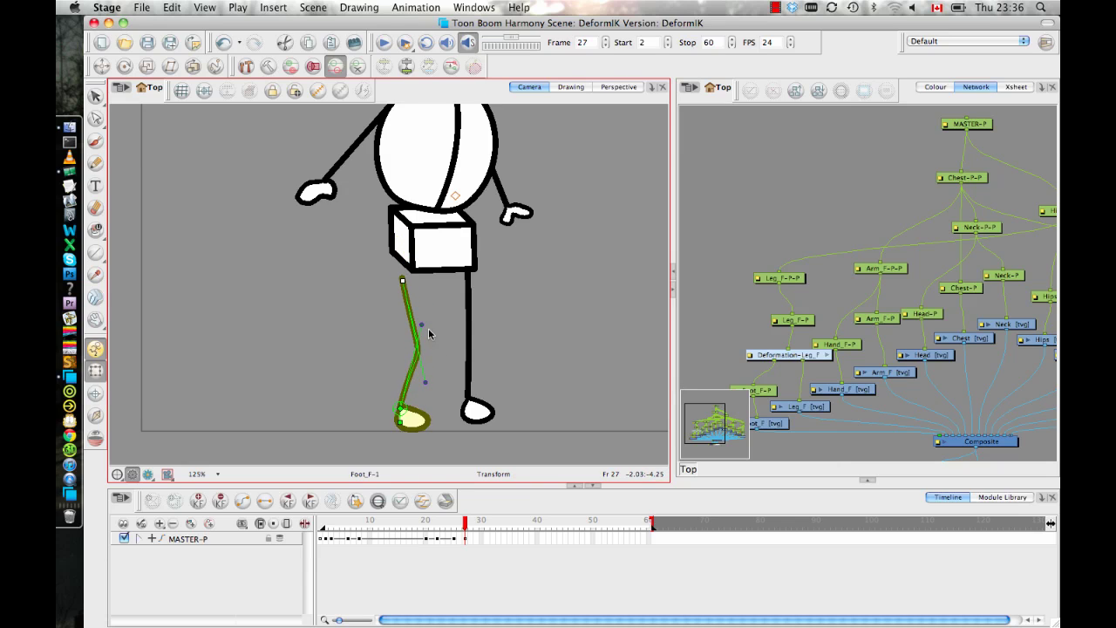
{"action": "left_click_drag", "start_coordinate": [426, 382], "coordinate": [432, 372]}
{"action": "left_click_drag", "start_coordinate": [422, 329], "coordinate": [428, 337]}
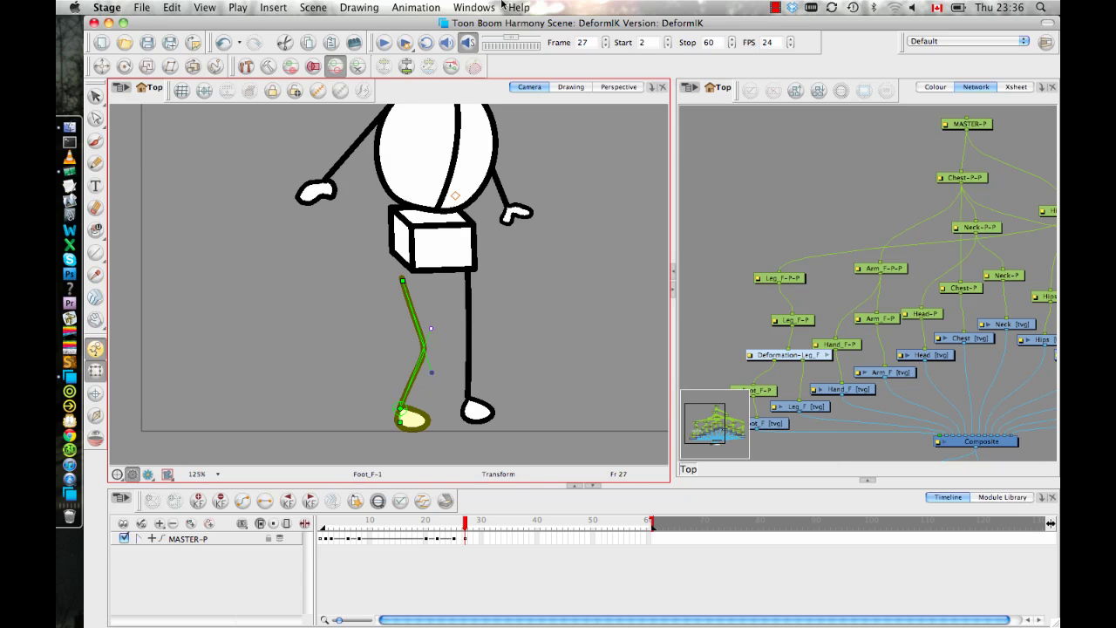
- Rotate the hips on their peg at frame 27, then move the front leg's top deformation point back inside them
{"action": "left_click", "coordinate": [443, 261]}
{"action": "key", "text": "b"}
{"action": "key", "text": "b"}
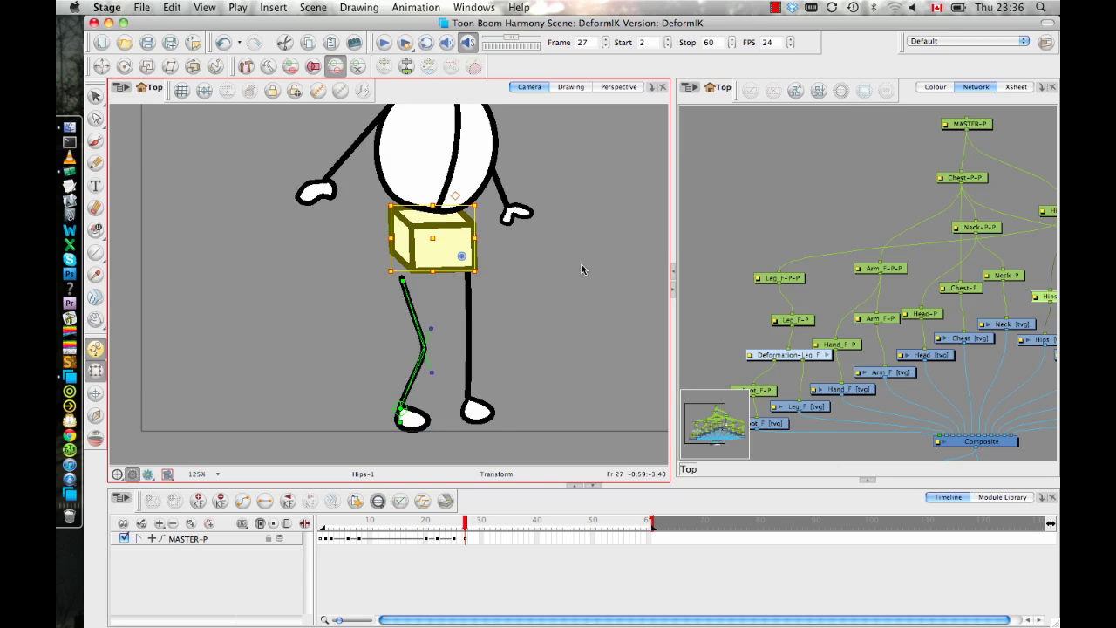
{"action": "left_click", "coordinate": [548, 291]}
{"action": "left_click", "coordinate": [451, 248]}
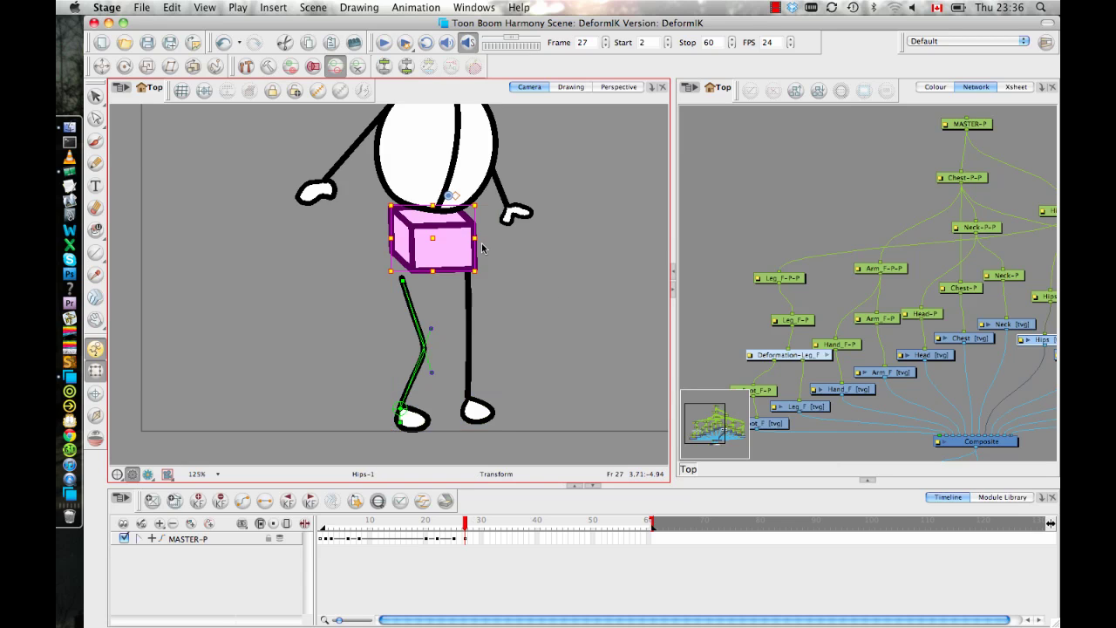
{"action": "left_click_drag", "start_coordinate": [384, 198], "coordinate": [397, 291]}
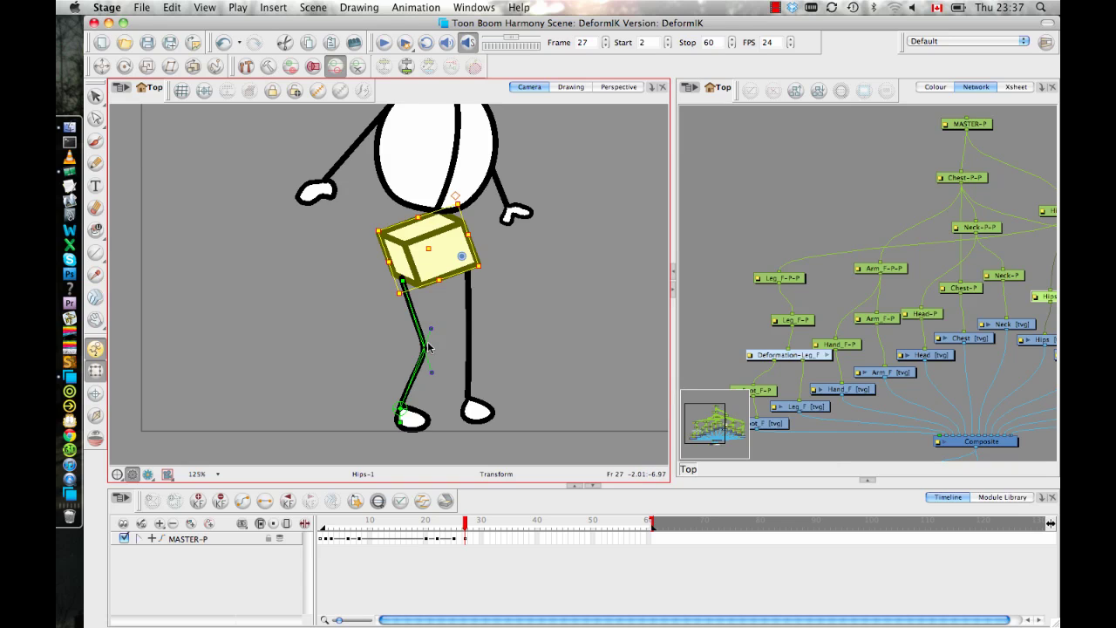
{"action": "left_click", "coordinate": [400, 280]}
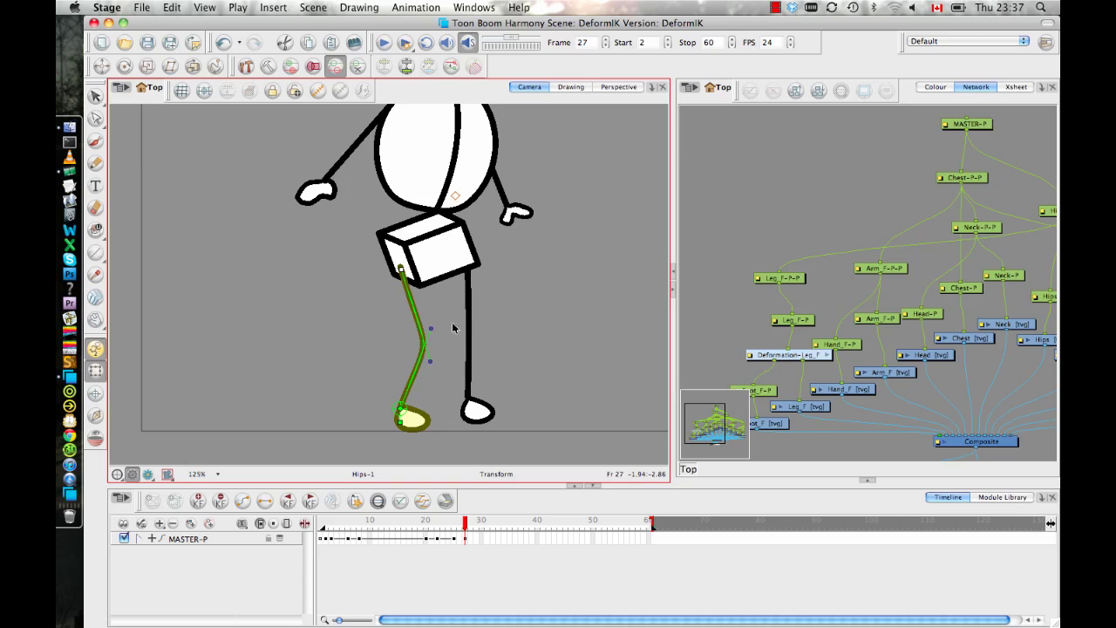
{"action": "left_click", "coordinate": [515, 340]}
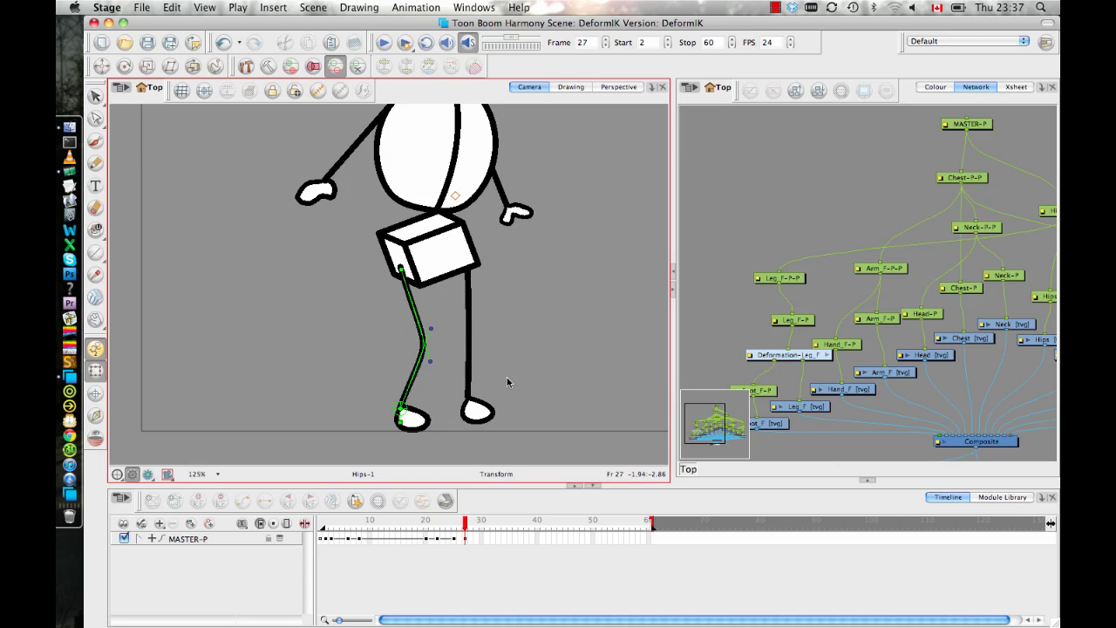
- At frame 27, lower the chest's parent peg with the head and arms onto the hips and rotate it slightly forward
{"action": "left_click", "coordinate": [443, 187]}
{"action": "key", "text": "b"}
{"action": "key", "text": "b"}
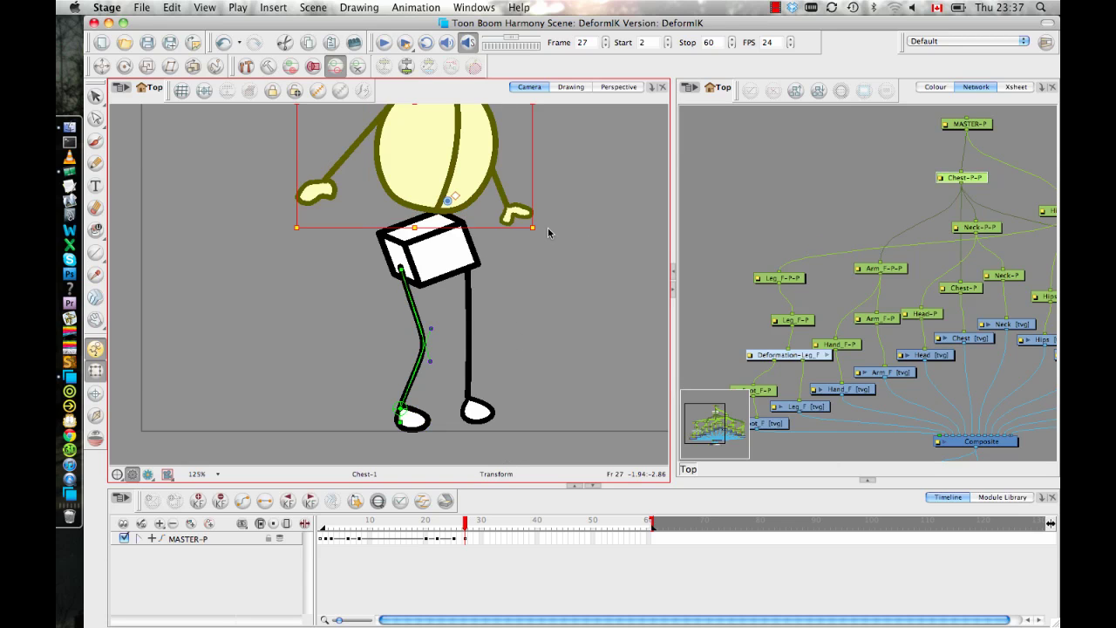
{"action": "left_click_drag", "start_coordinate": [568, 229], "coordinate": [564, 306]}
{"action": "left_click", "coordinate": [517, 188]}
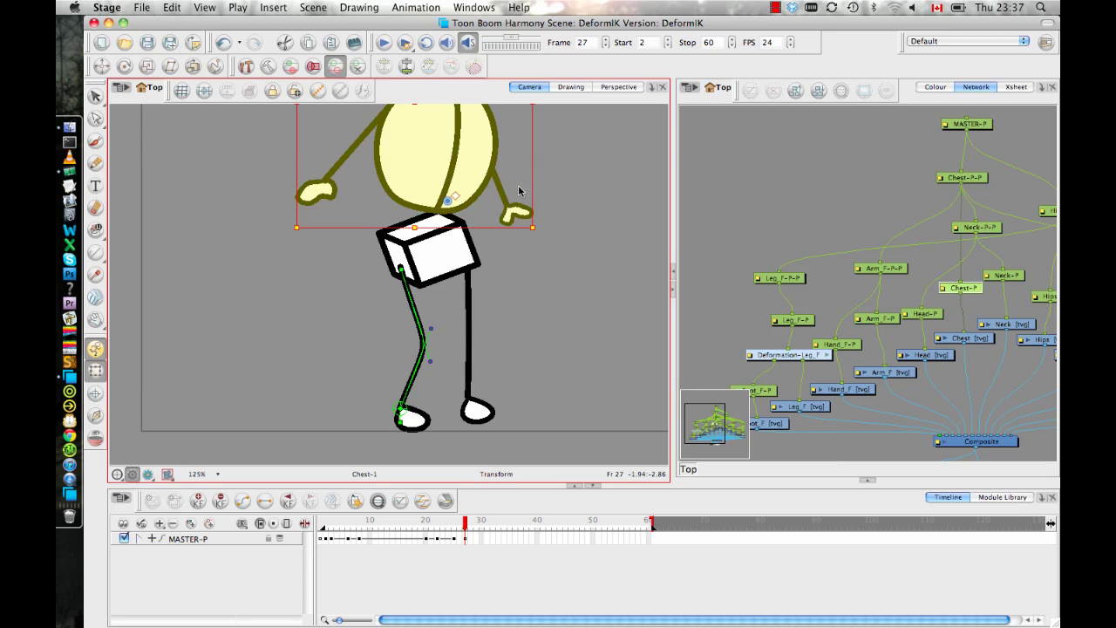
{"action": "left_click_drag", "start_coordinate": [460, 168], "coordinate": [453, 177]}
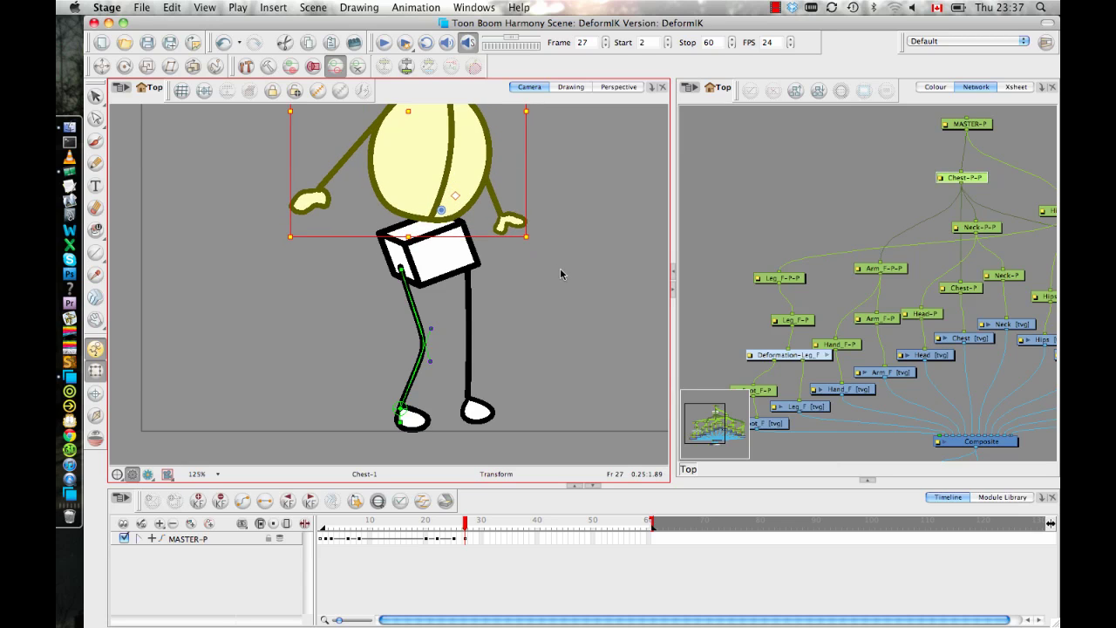
{"action": "left_click_drag", "start_coordinate": [537, 240], "coordinate": [535, 246]}
{"action": "left_click", "coordinate": [531, 308]}
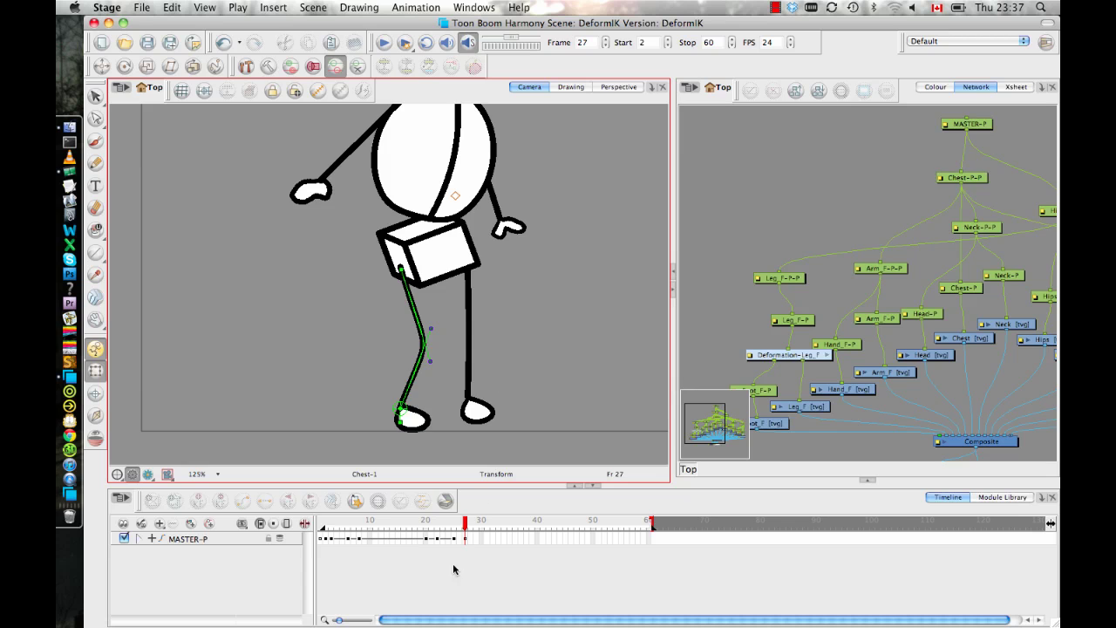
- Scrub between frames 19 and 28 to examine how the leg, hips and chest move between the key poses
{"action": "left_click_drag", "start_coordinate": [463, 528], "coordinate": [440, 536]}
{"action": "key", "text": "space"}
{"action": "key", "text": "2"}
{"action": "key", "text": "2"}
{"action": "key", "text": "2"}
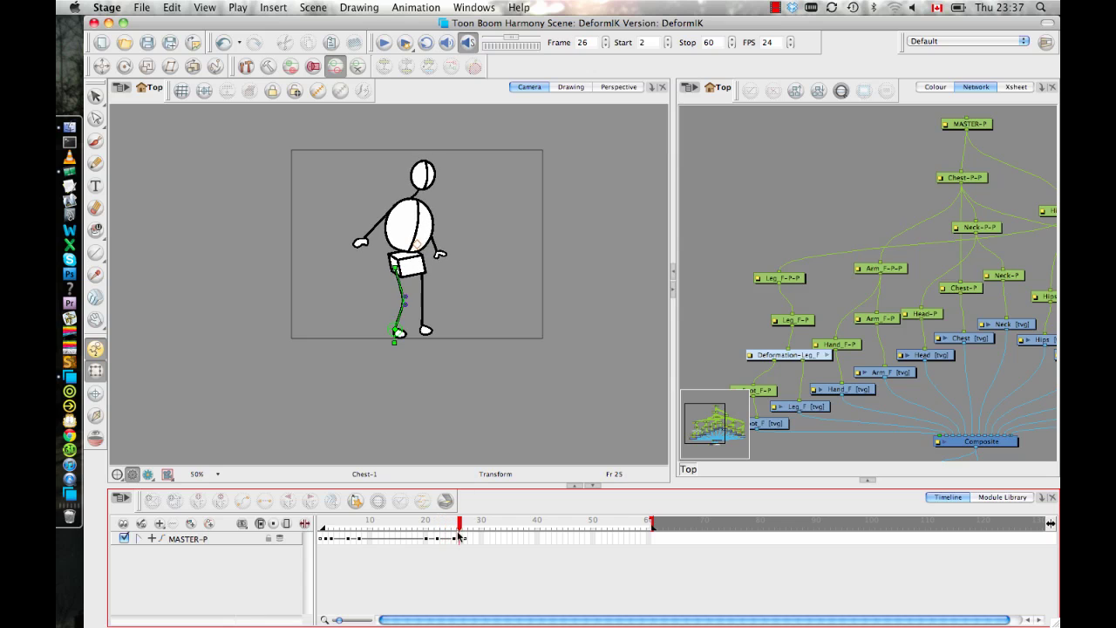
{"action": "scroll", "coordinate": [456, 372], "scroll_direction": "up", "scroll_amount": 4}
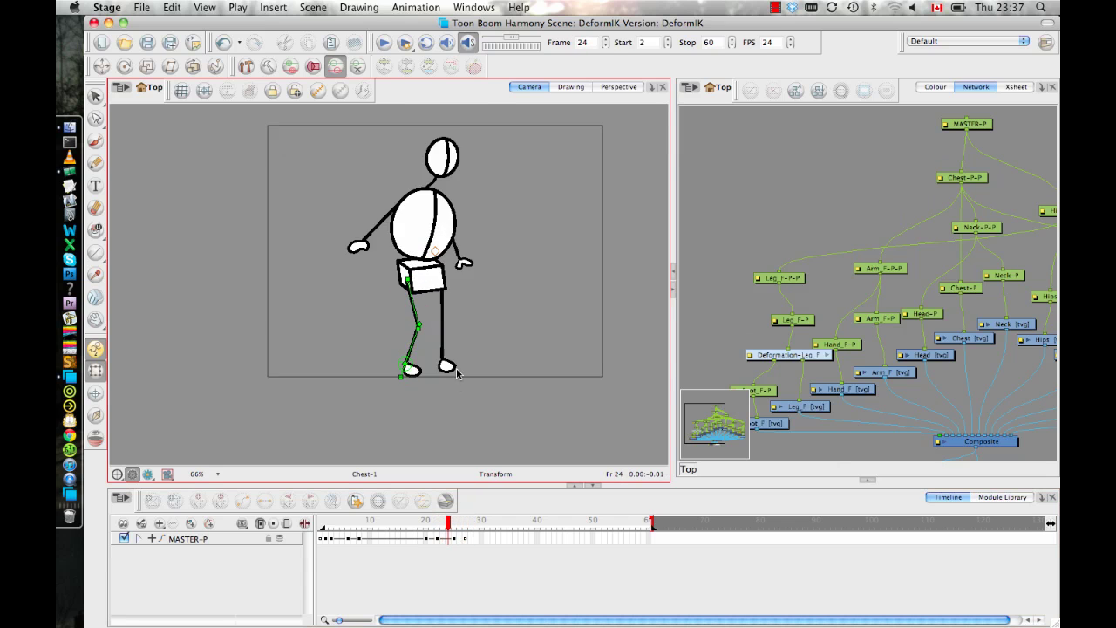
{"action": "scroll", "coordinate": [473, 224], "scroll_direction": "down", "scroll_amount": 3}
{"action": "mouse_move", "coordinate": [449, 529]}
{"action": "left_mouse_down"}
{"action": "mouse_move", "coordinate": [416, 528]}
{"action": "mouse_move", "coordinate": [465, 530]}
{"action": "left_mouse_up"}
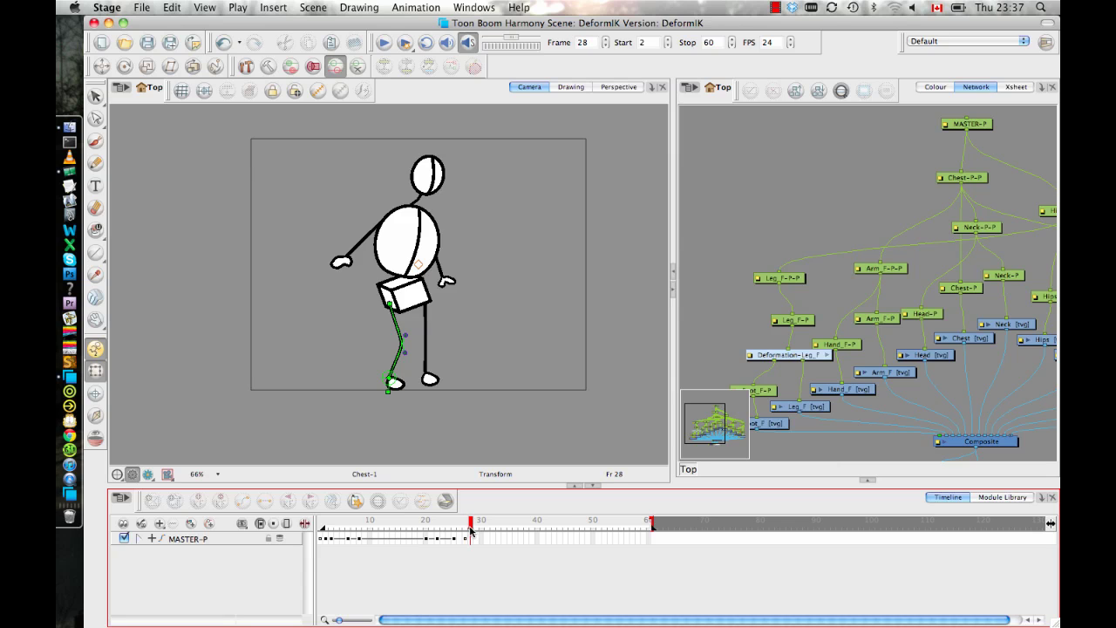
{"action": "left_click_drag", "start_coordinate": [469, 531], "coordinate": [420, 532]}
{"action": "left_click", "coordinate": [464, 406]}
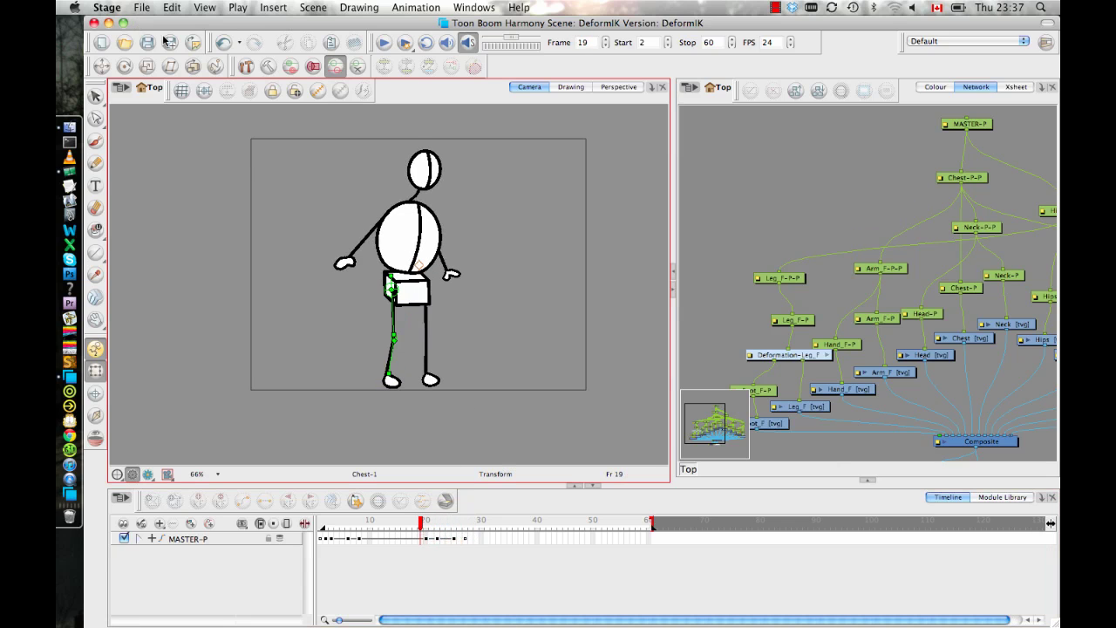
- Hide the deformation controls and scrub to frame 27 for a close look at the front leg's animation
{"action": "left_click", "coordinate": [334, 92]}
{"action": "left_click_drag", "start_coordinate": [423, 528], "coordinate": [466, 540]}
{"action": "scroll", "coordinate": [448, 357], "scroll_direction": "up", "scroll_amount": 4}
{"action": "left_click", "coordinate": [449, 534]}
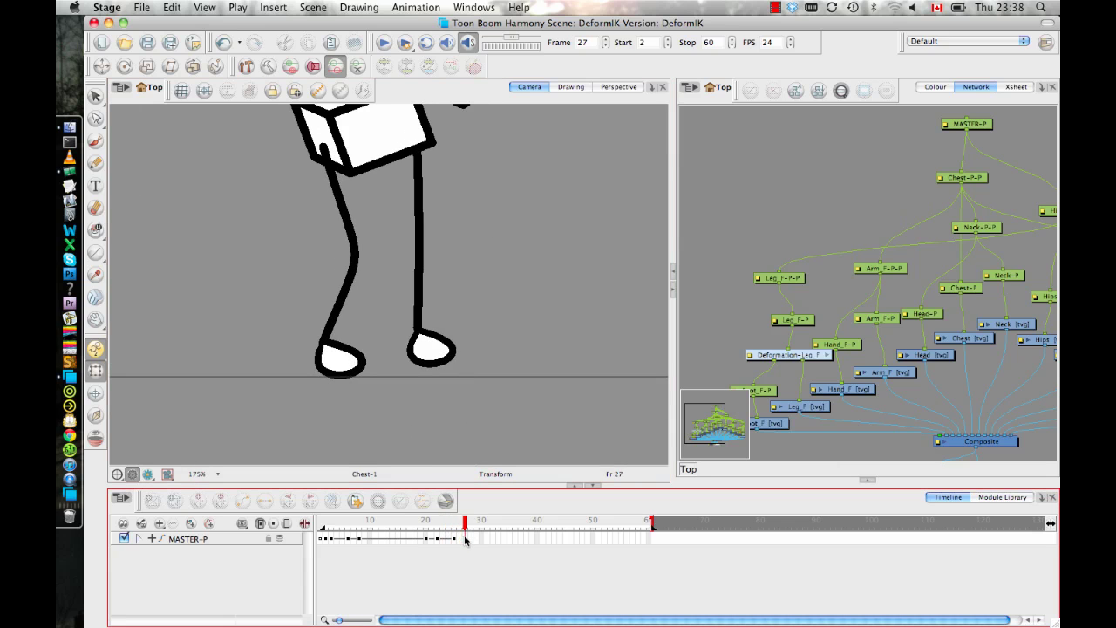